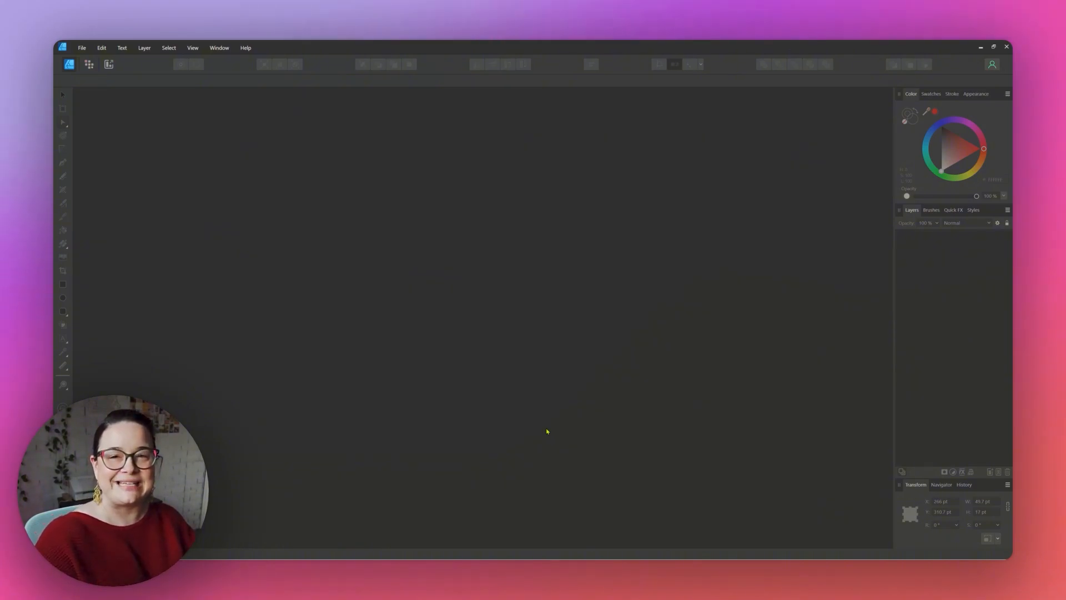
Create a new document from the Web iPad 12.9" preset and widen its artboard to about 1807 pt.
left_click(82, 48)
left_click(92, 62)
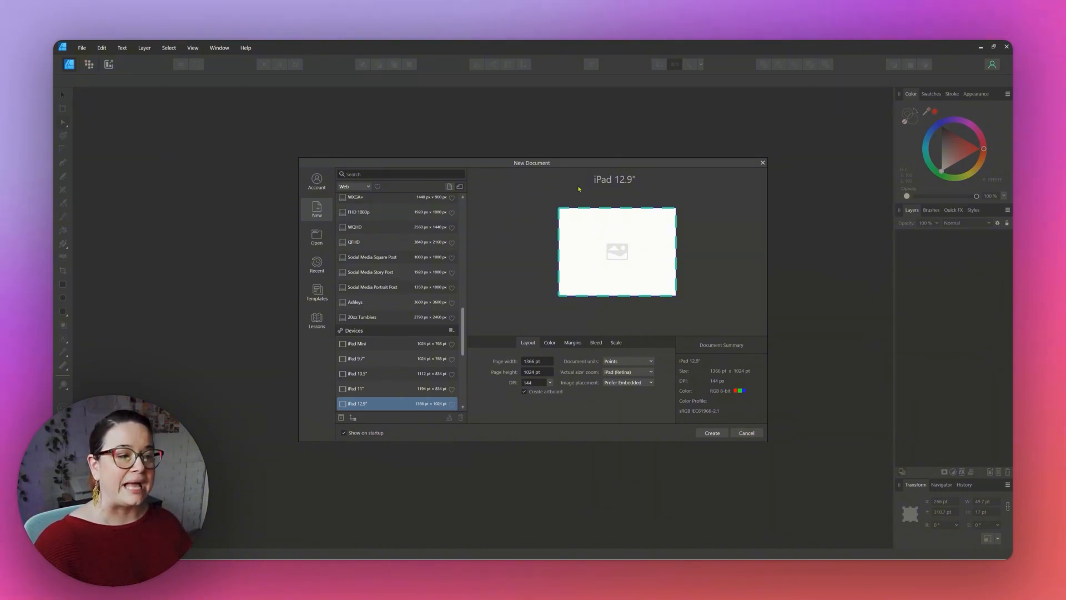
left_click(361, 188)
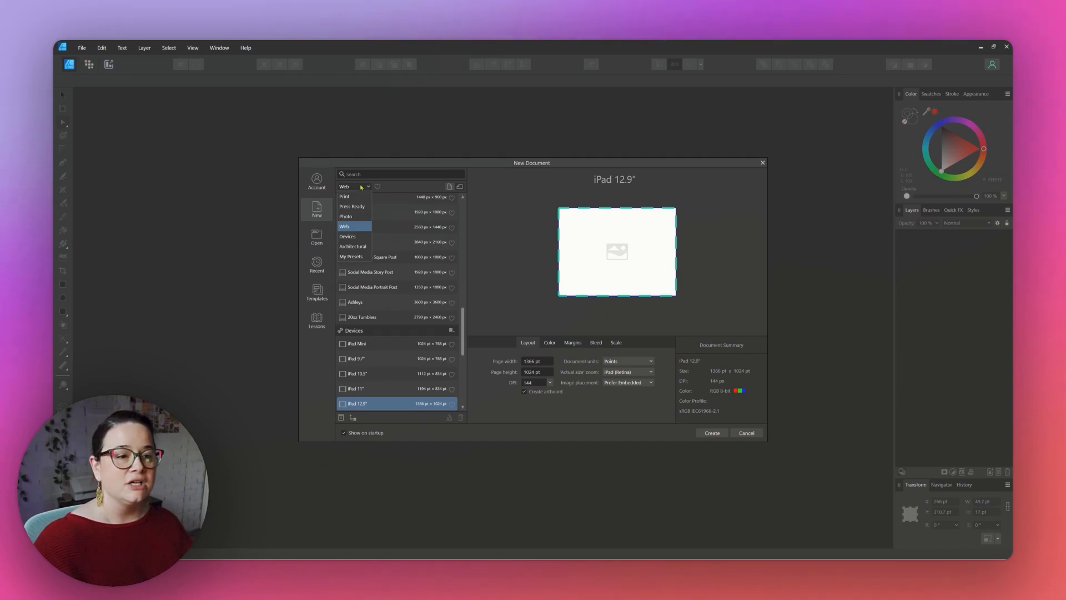
left_click(358, 227)
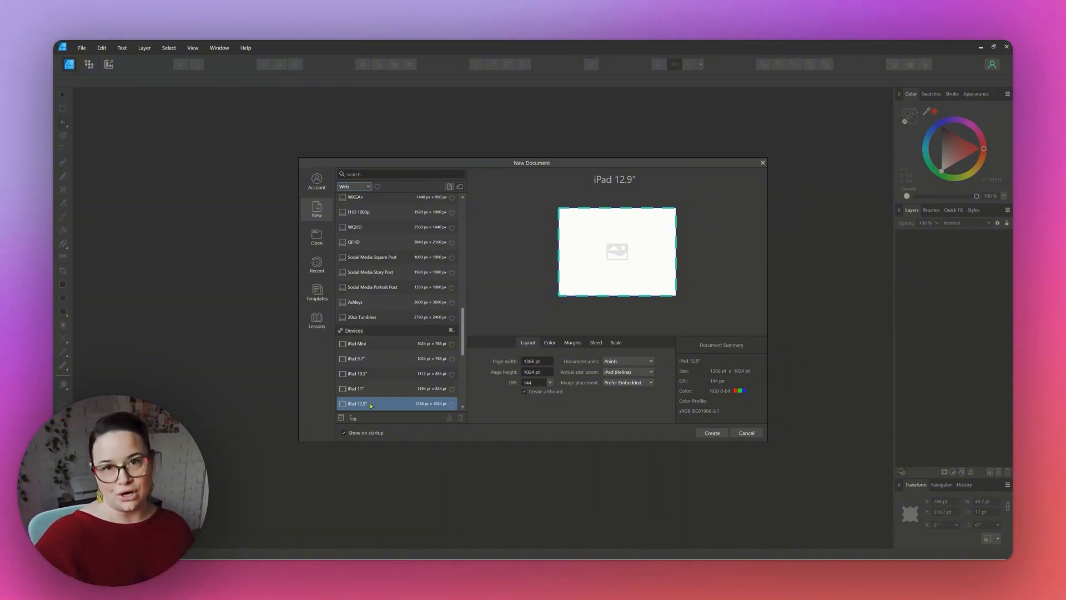
left_click(711, 433)
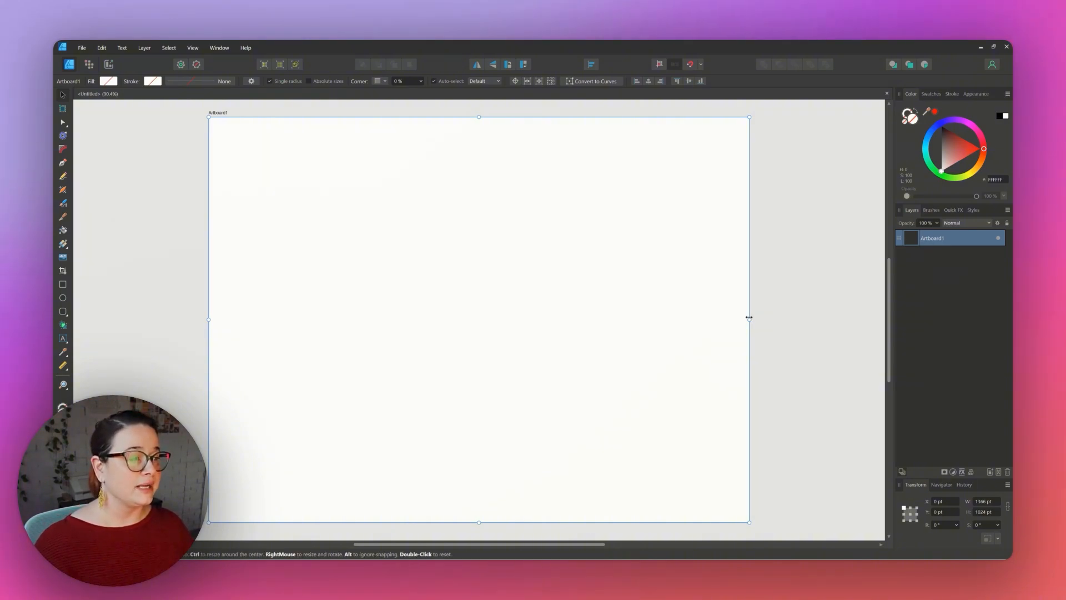
left_click_drag(749, 317, 843, 318)
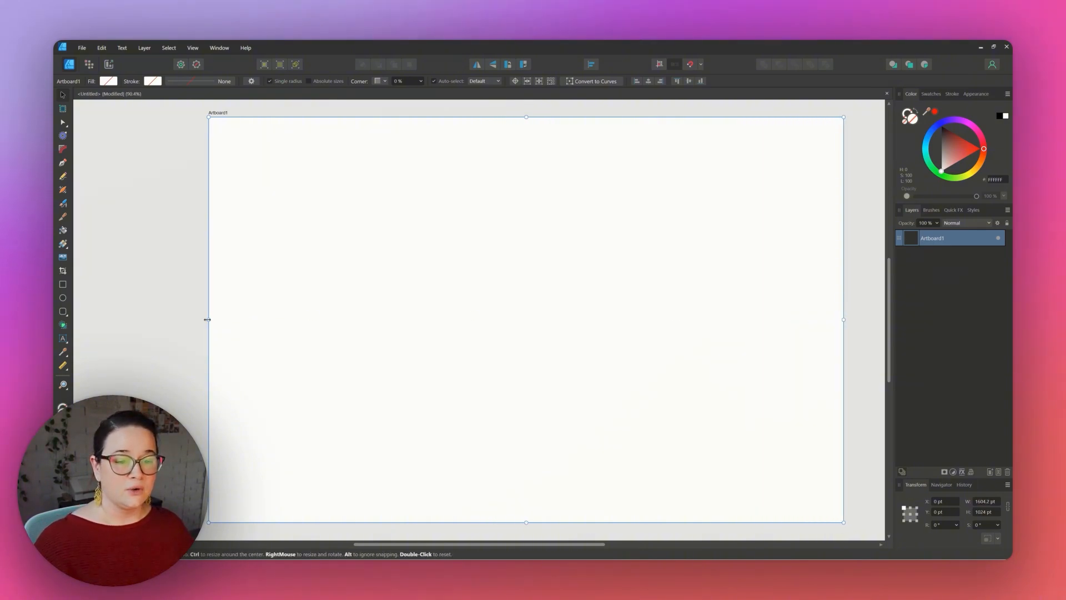
left_click_drag(207, 320, 128, 319)
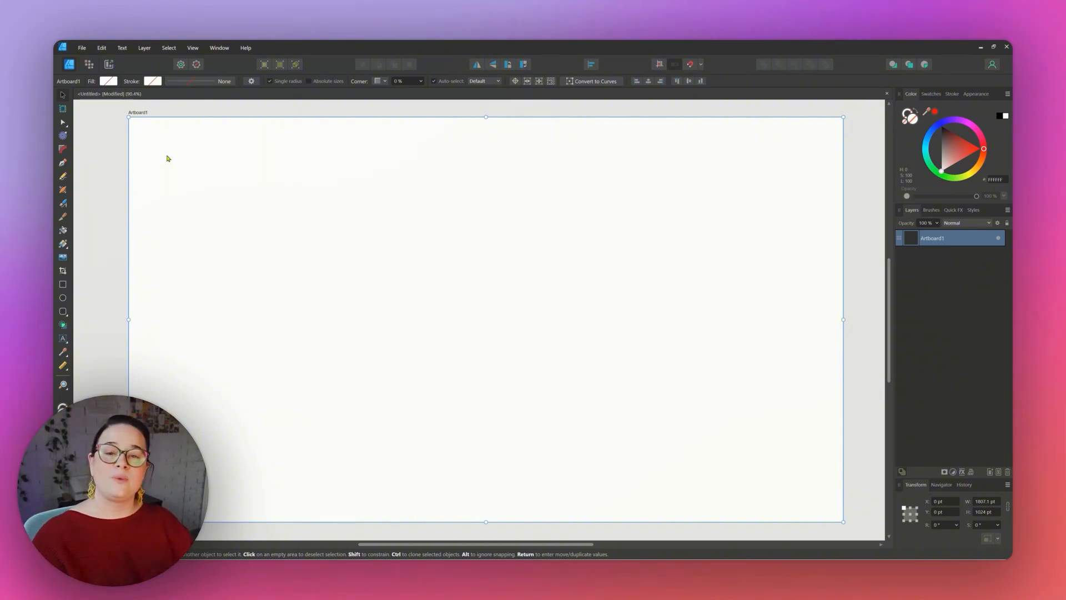
Create an artistic text object reading "A" near the artboard's upper-left area.
left_click(64, 342)
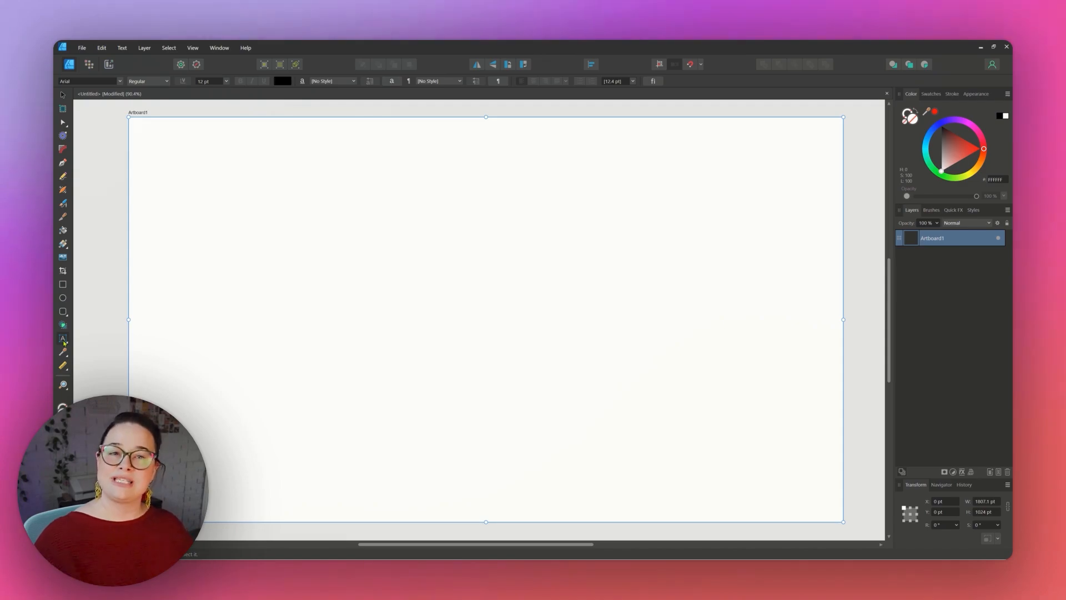
left_click_drag(182, 140, 183, 254)
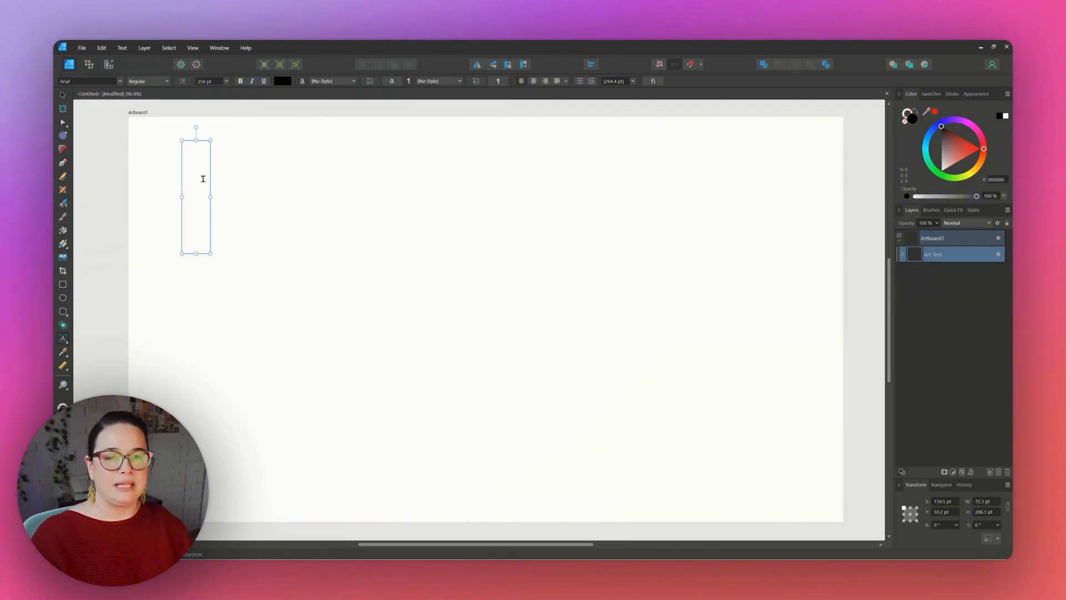
type("A")
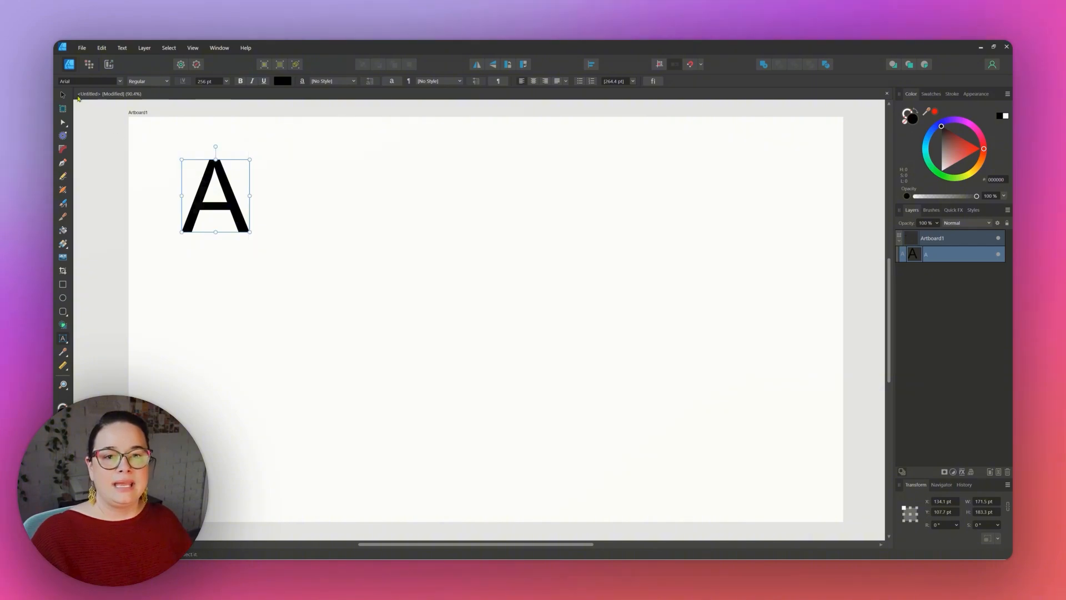
Duplicate the "A" beside itself and change the copy's text to lowercase "a".
left_click(63, 95)
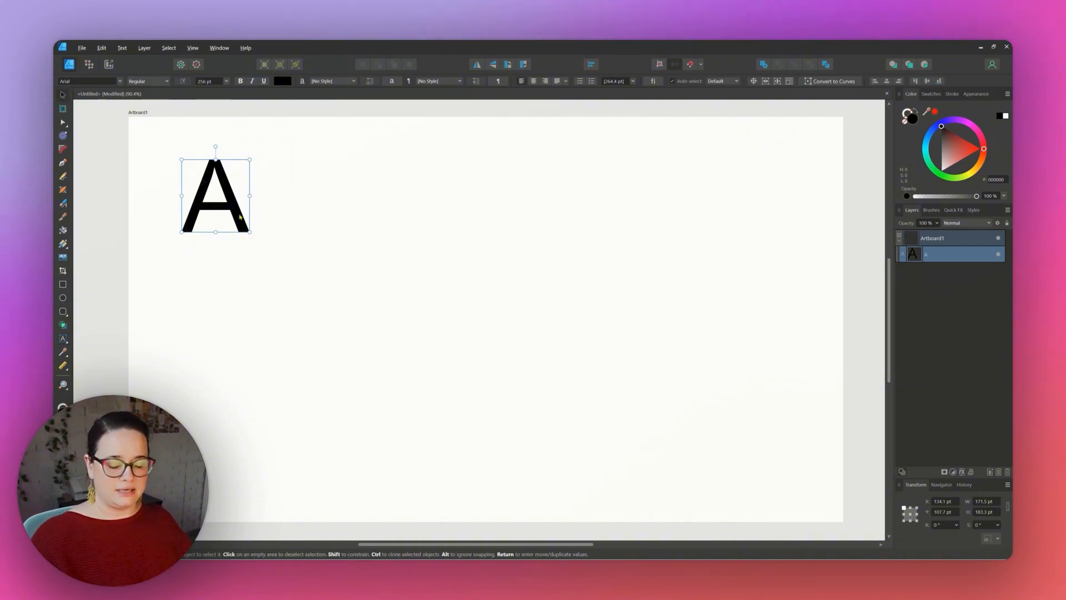
left_click_drag(239, 218, 321, 217)
double_click(321, 218)
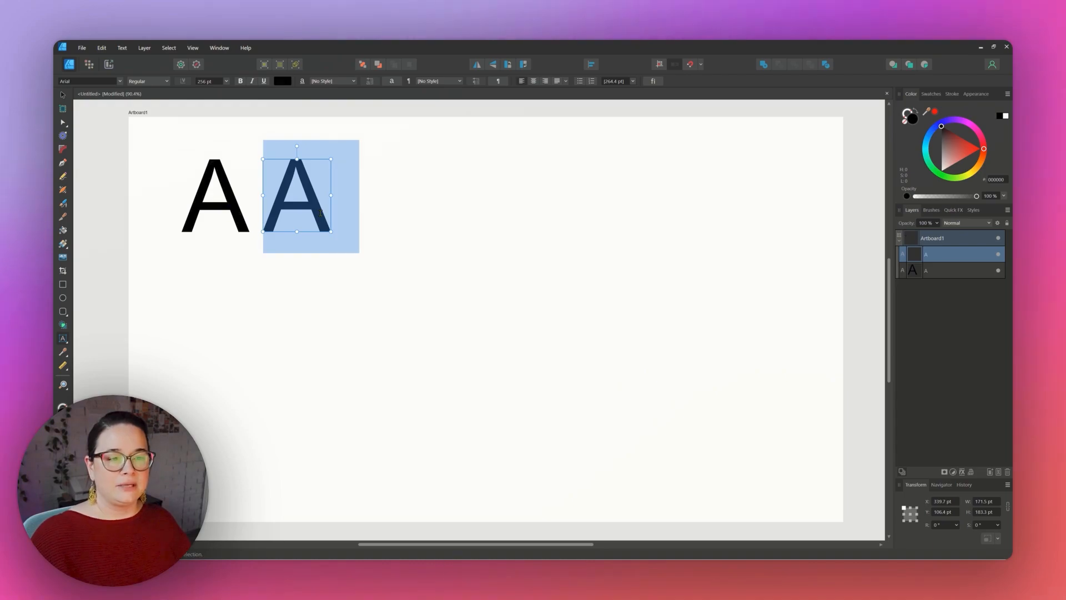
type("a")
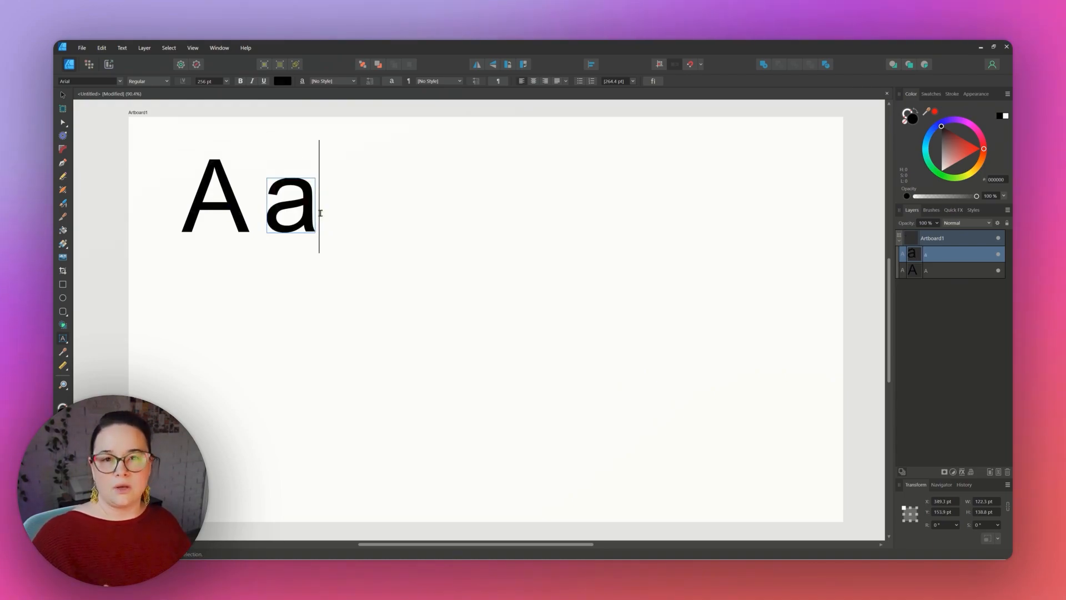
key("Escape")
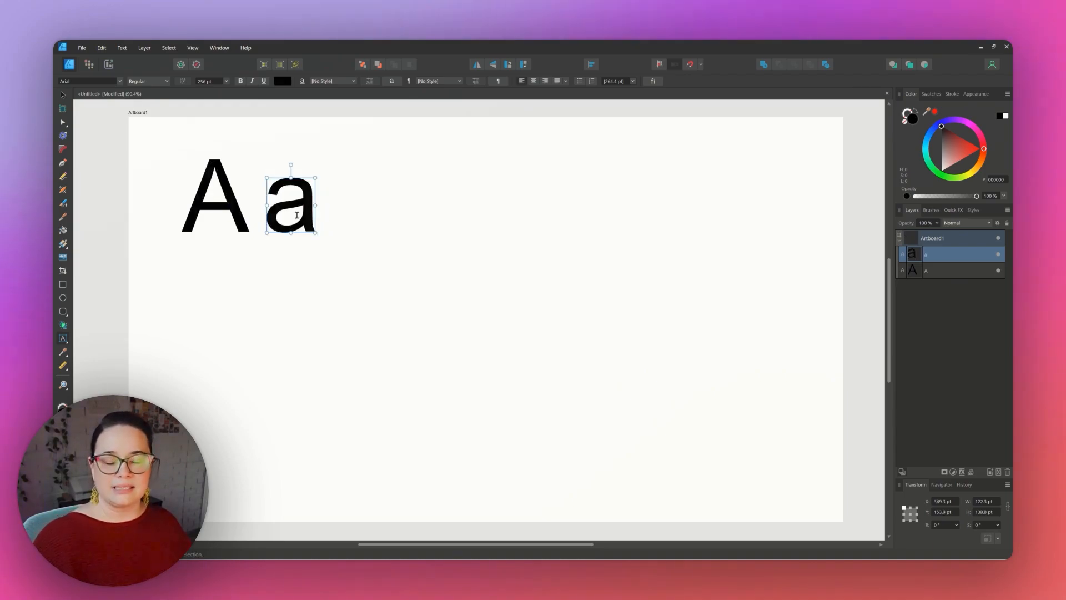
Select both letters, move them toward the artboard's centre and scale them up to about 779 pt.
left_click(63, 95)
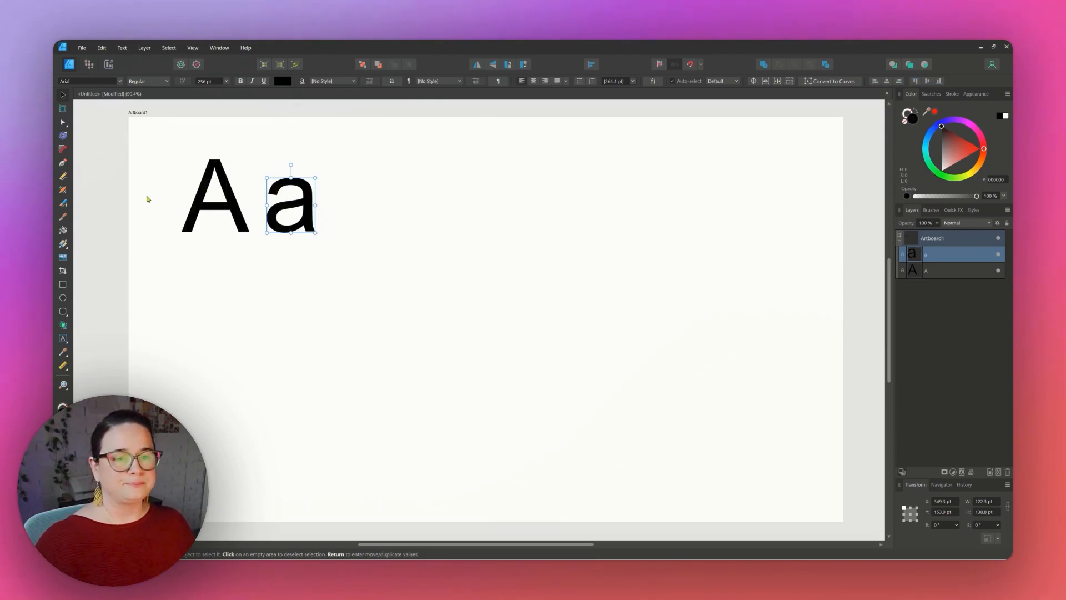
left_click_drag(154, 128, 448, 319)
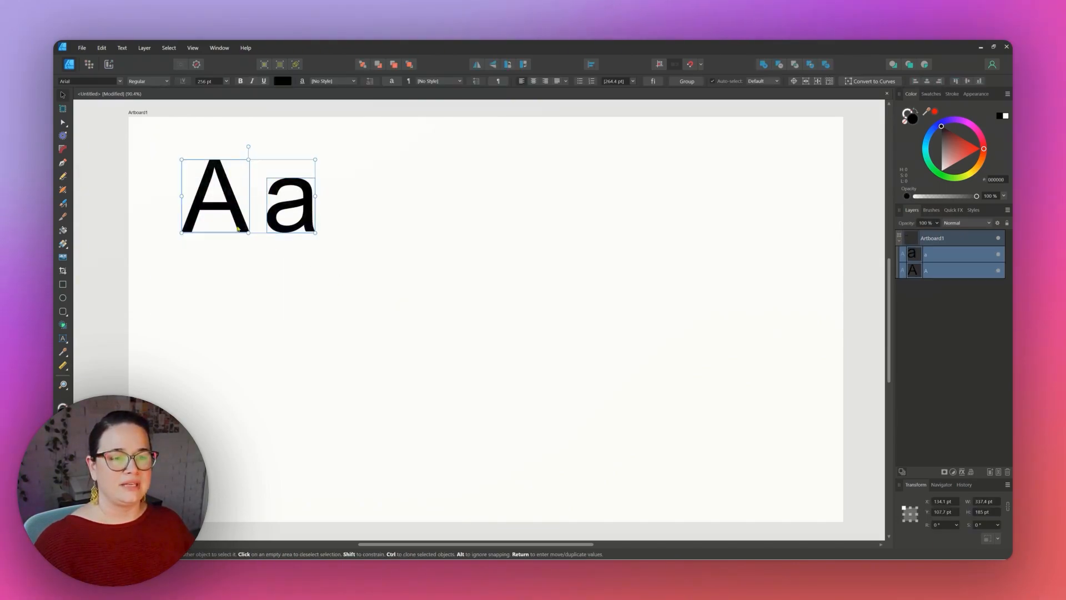
left_click_drag(238, 228, 427, 343)
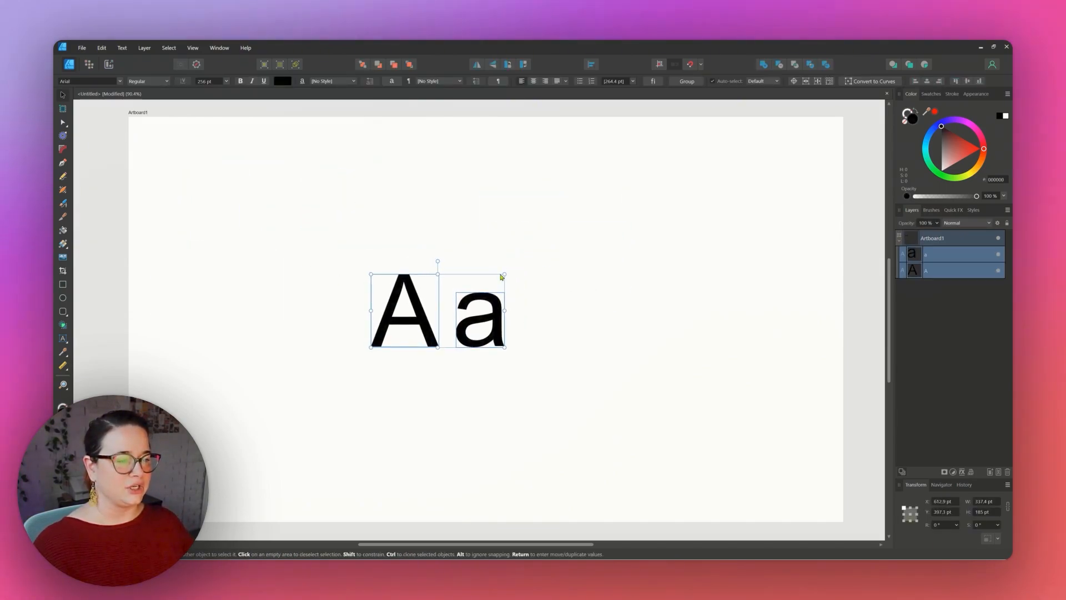
left_click_drag(504, 272, 777, 125)
left_click_drag(667, 265, 572, 346)
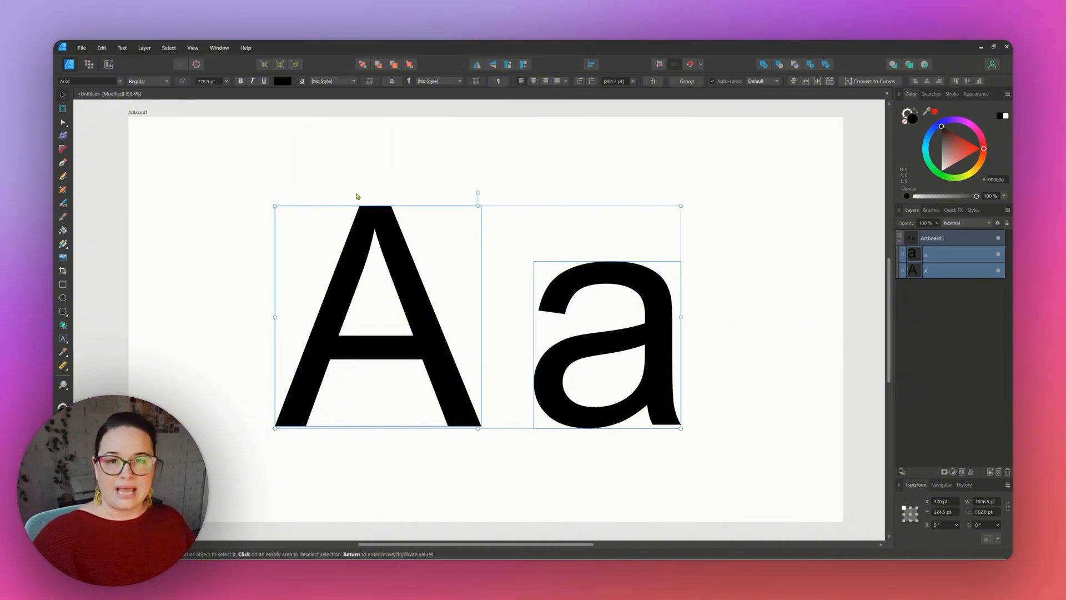
Browse the font list and set both letters' font to Impact.
left_click(120, 81)
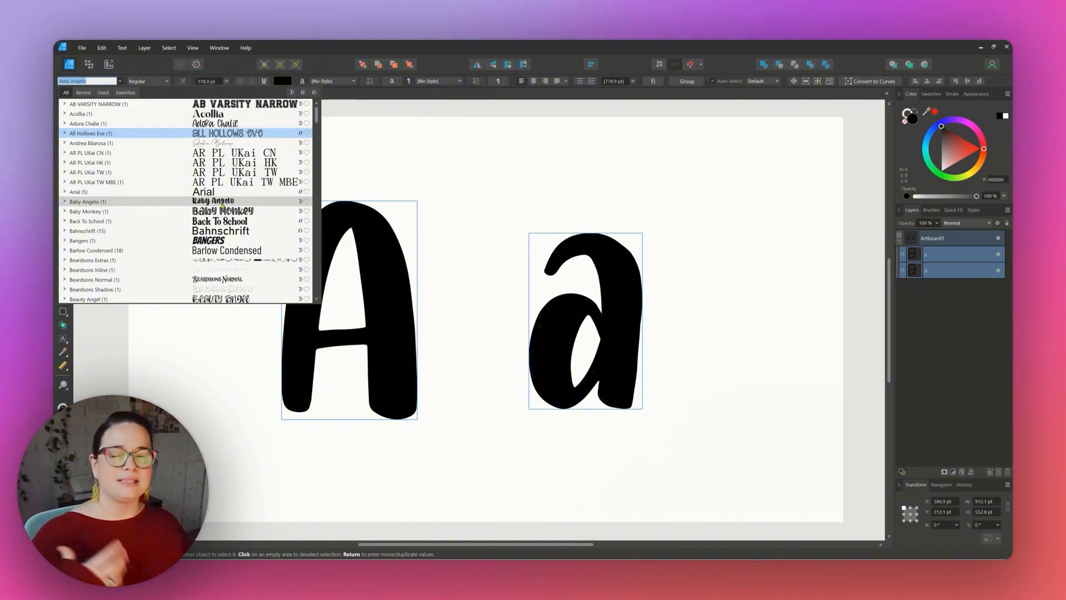
scroll(233, 197, "down", 5)
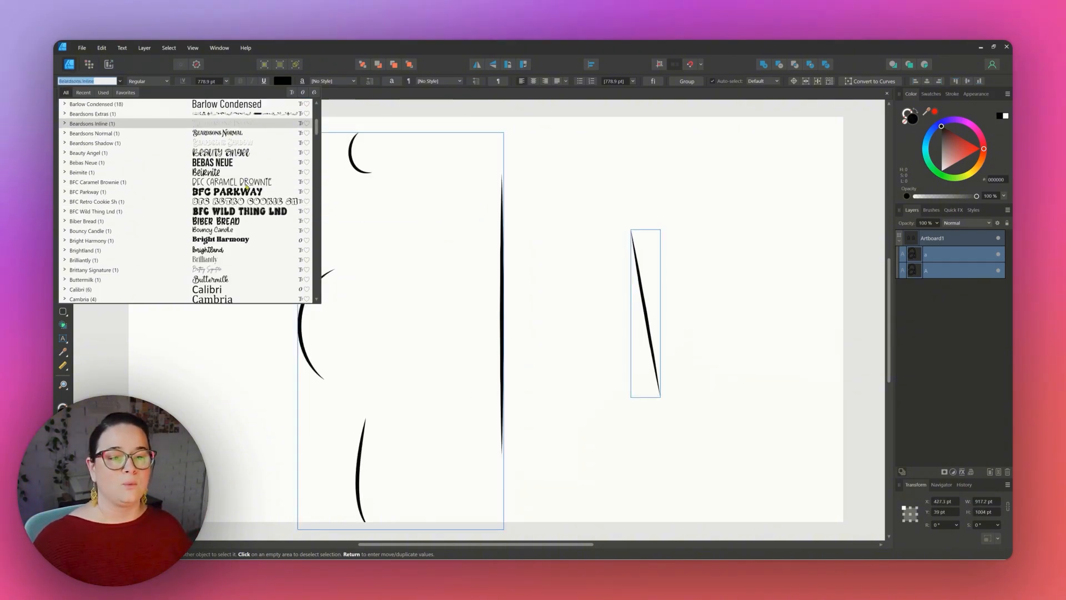
scroll(246, 187, "down", 4)
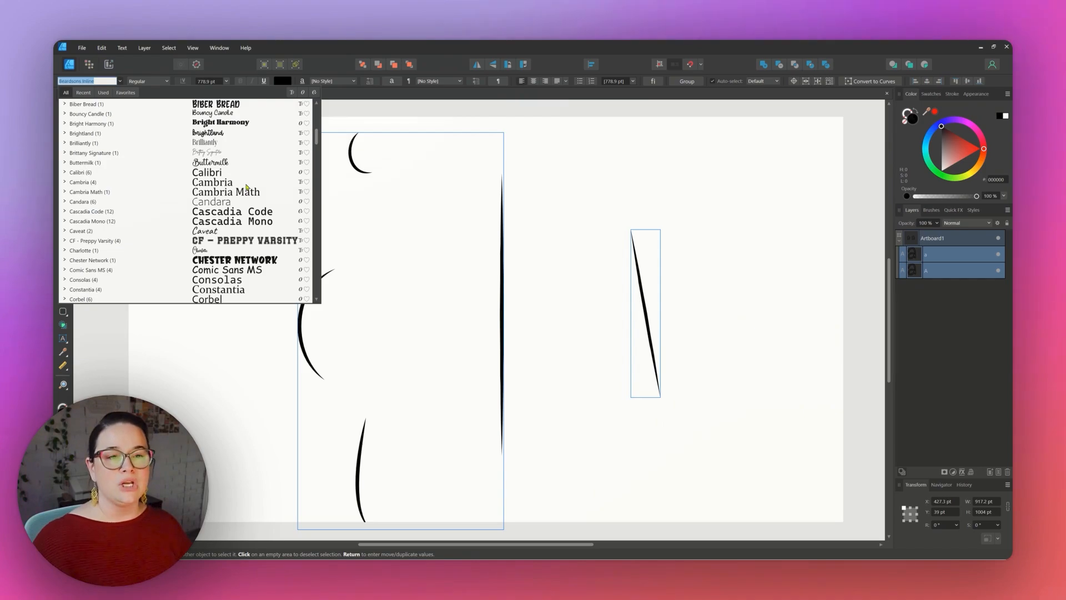
scroll(246, 187, "down", 1)
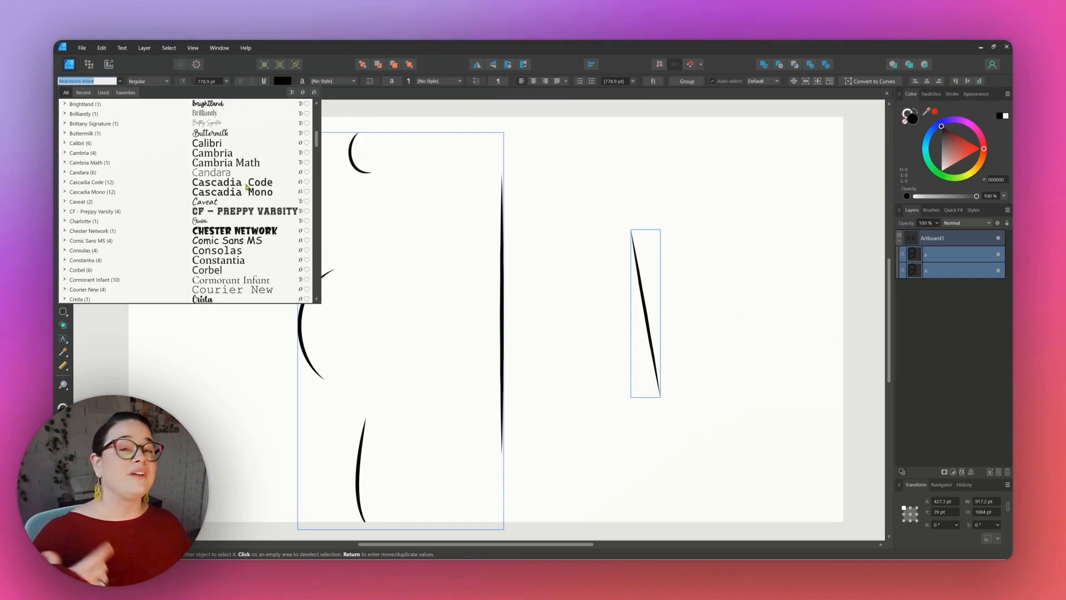
scroll(246, 187, "down", 2)
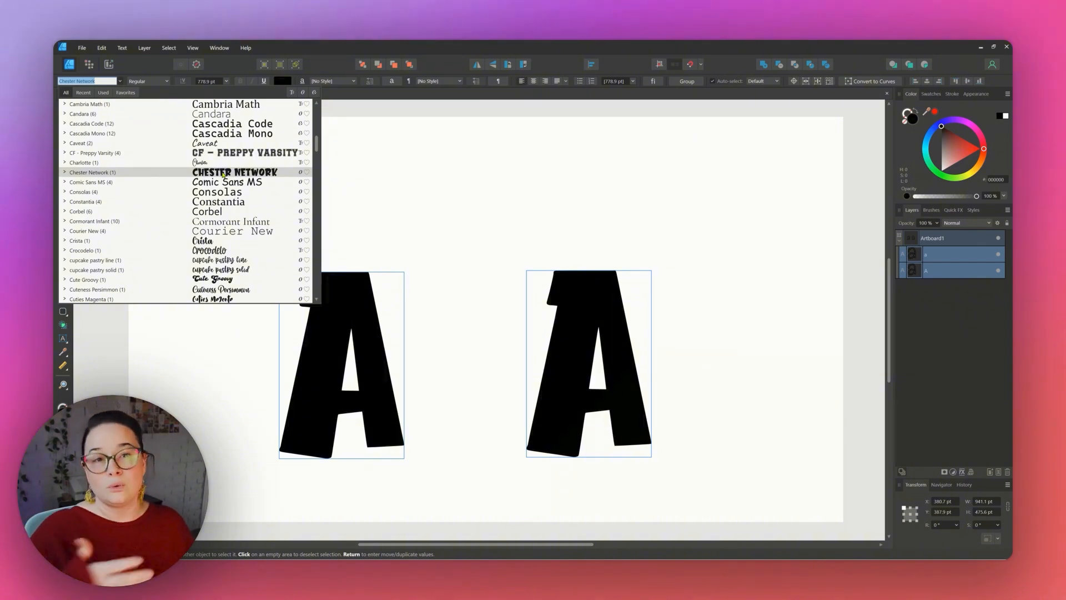
scroll(222, 183, "down", 4)
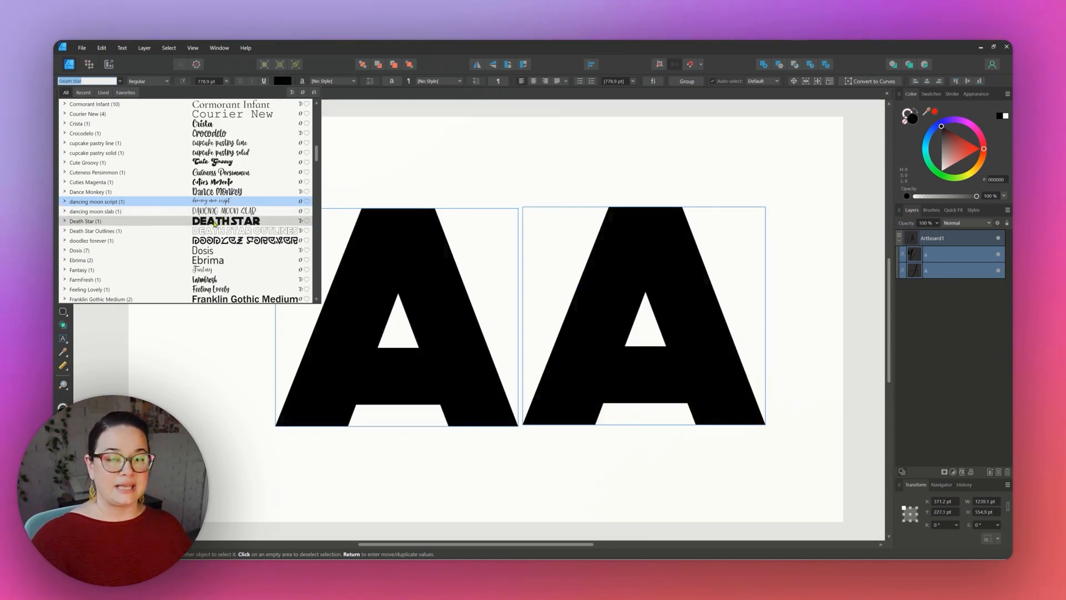
scroll(215, 224, "down", 1)
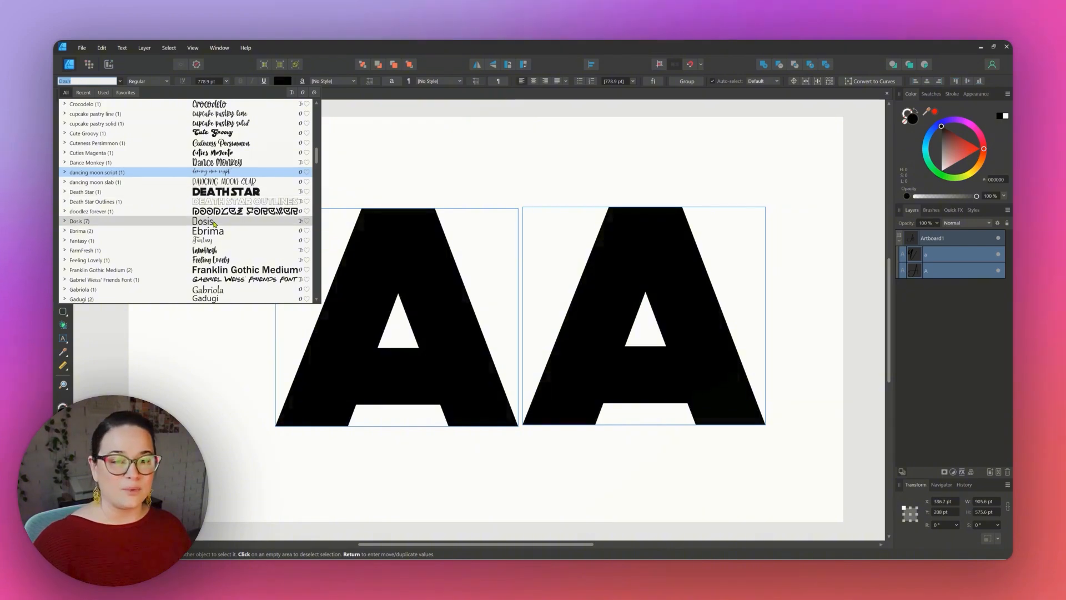
scroll(215, 223, "down", 3)
scroll(215, 223, "down", 1)
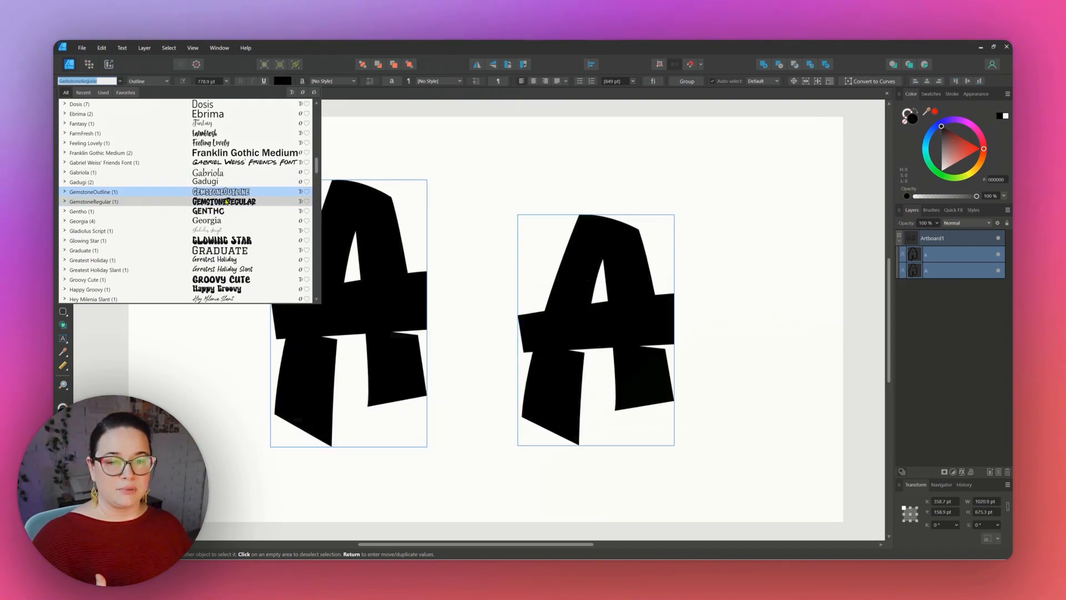
left_click(228, 201)
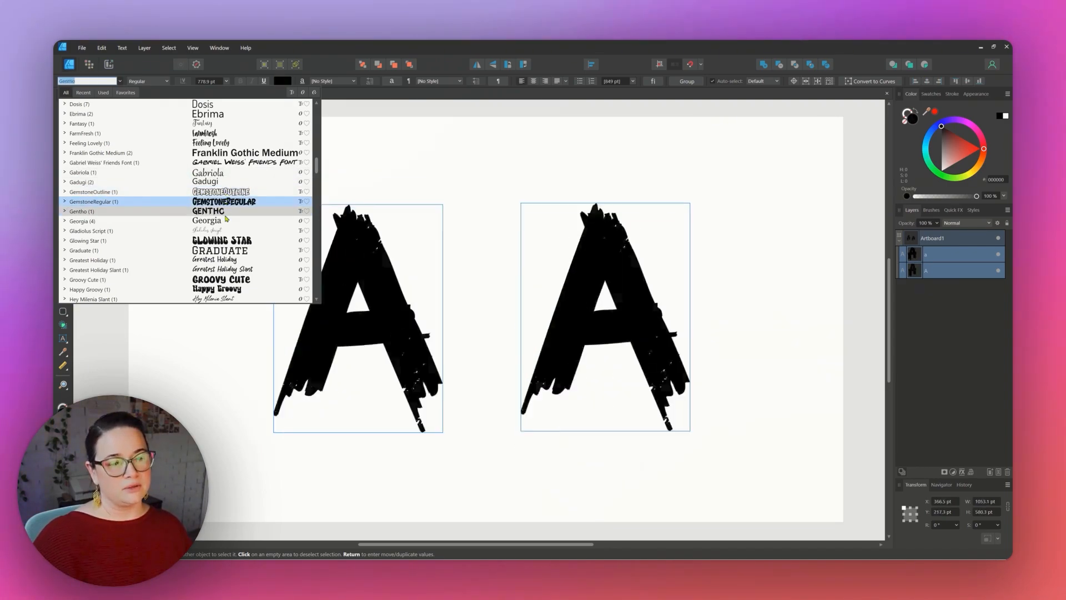
left_click(226, 240)
scroll(226, 240, "down", 1)
left_click(226, 241)
scroll(226, 241, "down", 2)
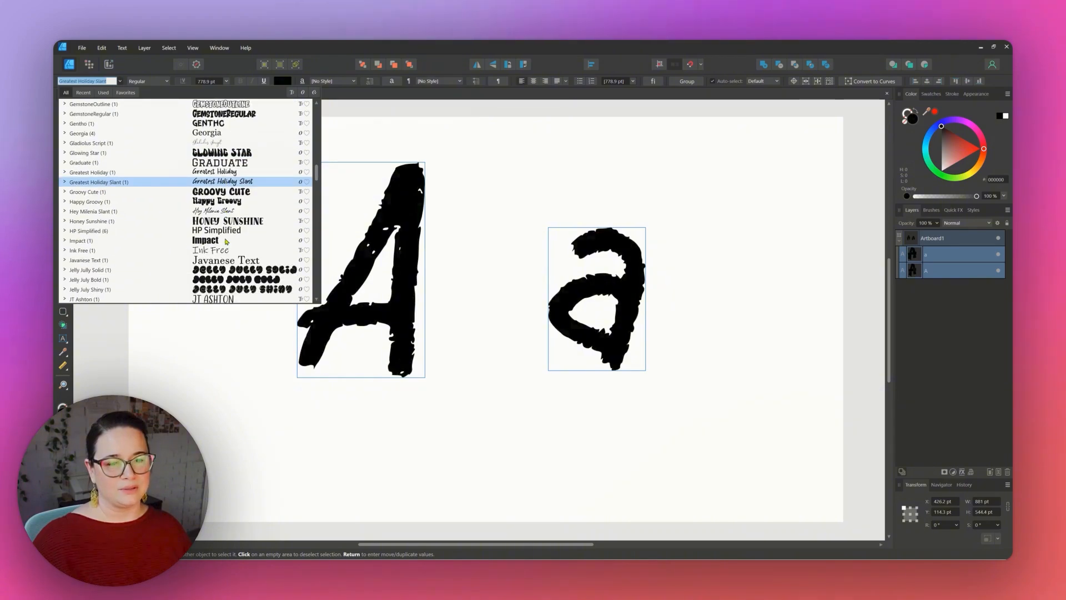
left_click(226, 241)
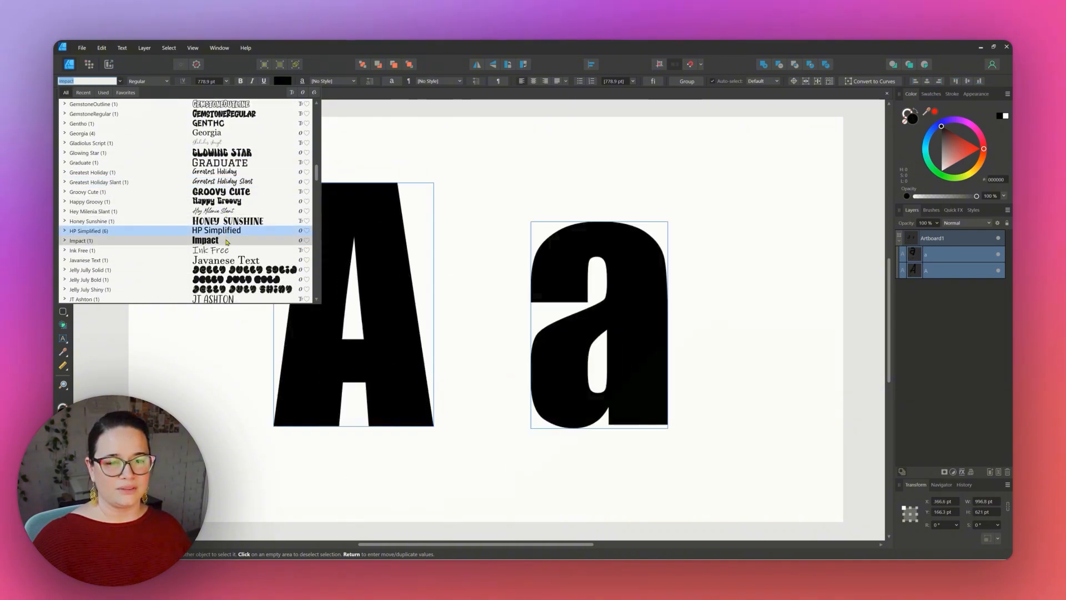
key("Return")
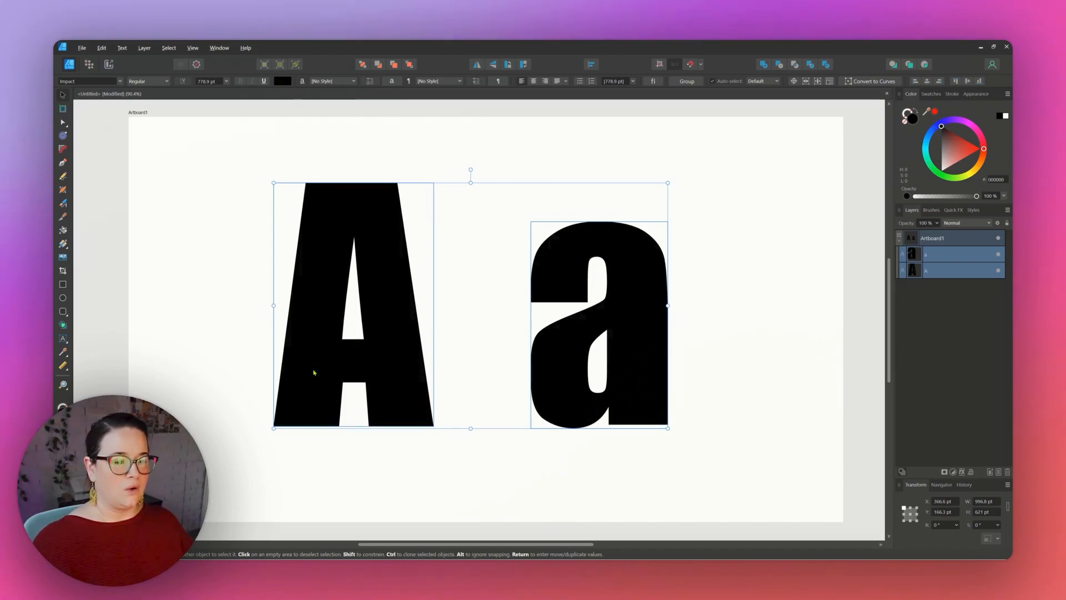
Duplicate the letter pair, shrink the copies and place them in the artboard's top-left corner.
left_click_drag(314, 372, 175, 328)
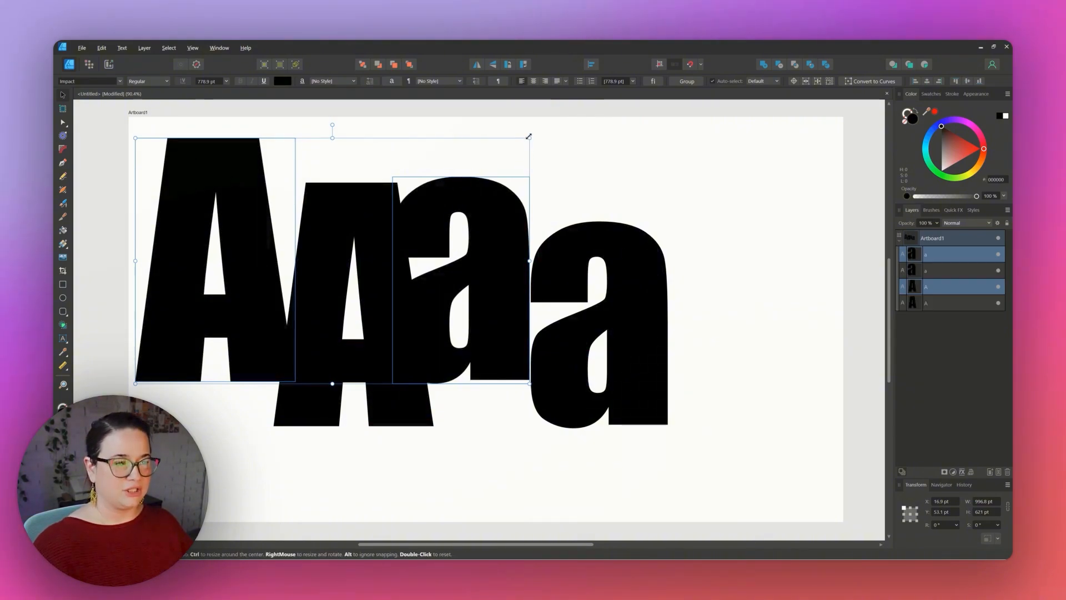
left_click_drag(529, 136, 291, 286)
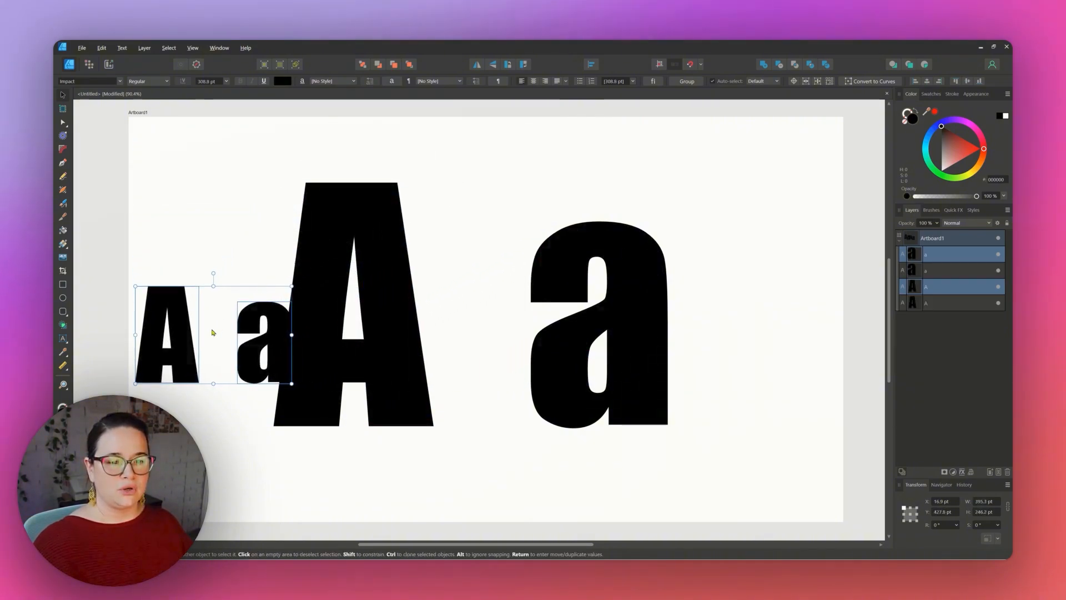
left_click_drag(183, 353, 189, 188)
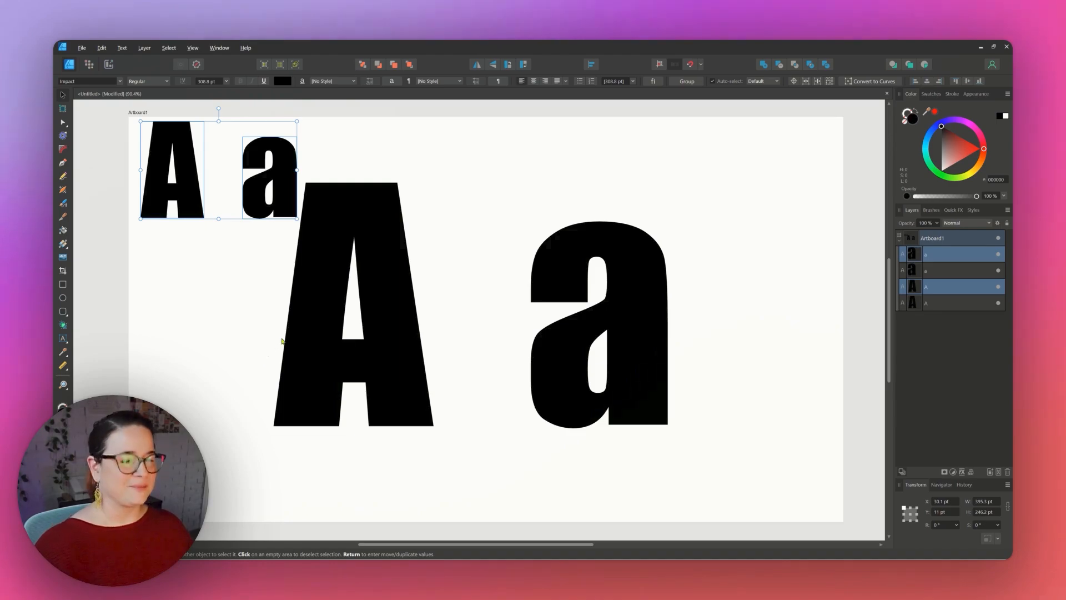
Separate the large letters, moving the "a" to the upper right and the "A" toward the centre.
left_click(383, 361)
left_click_drag(383, 361, 442, 405)
left_click_drag(572, 403, 737, 309)
left_click(455, 385)
left_click_drag(459, 388, 503, 366)
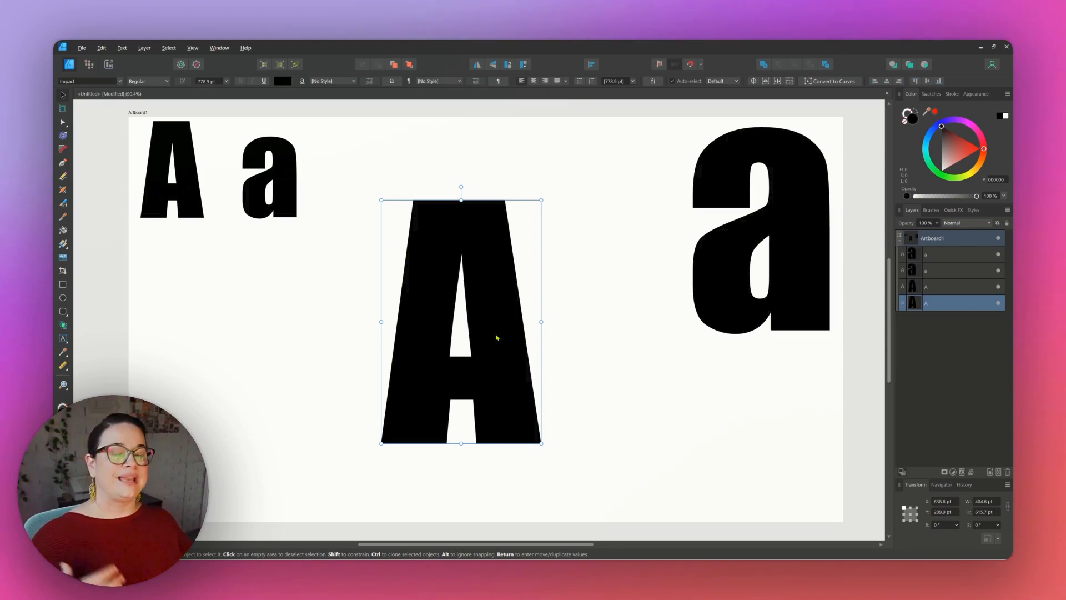
double_click(497, 292)
left_click(498, 290)
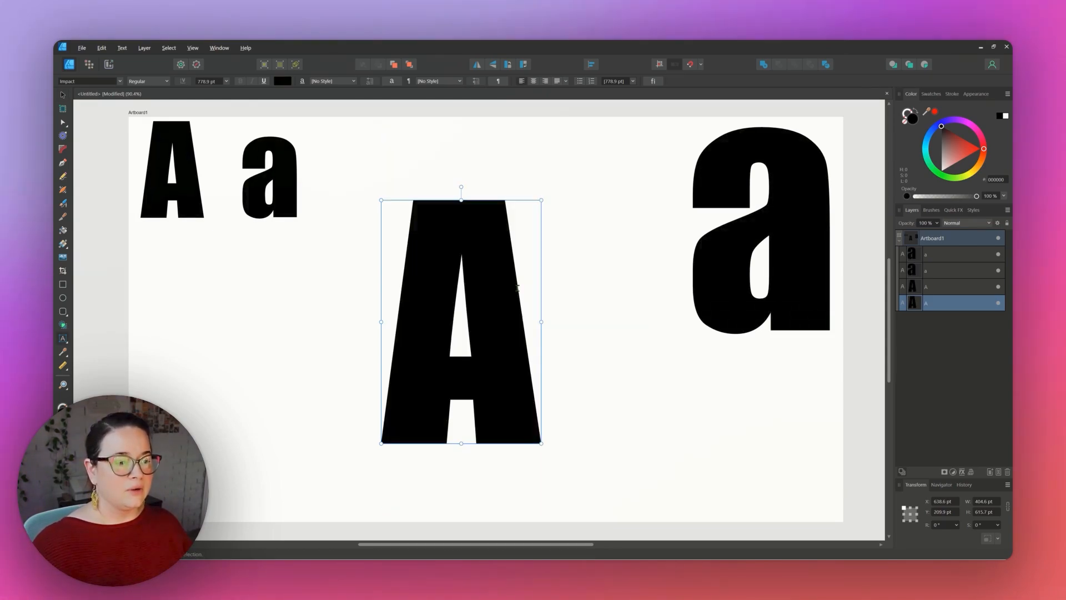
type("sdfs")
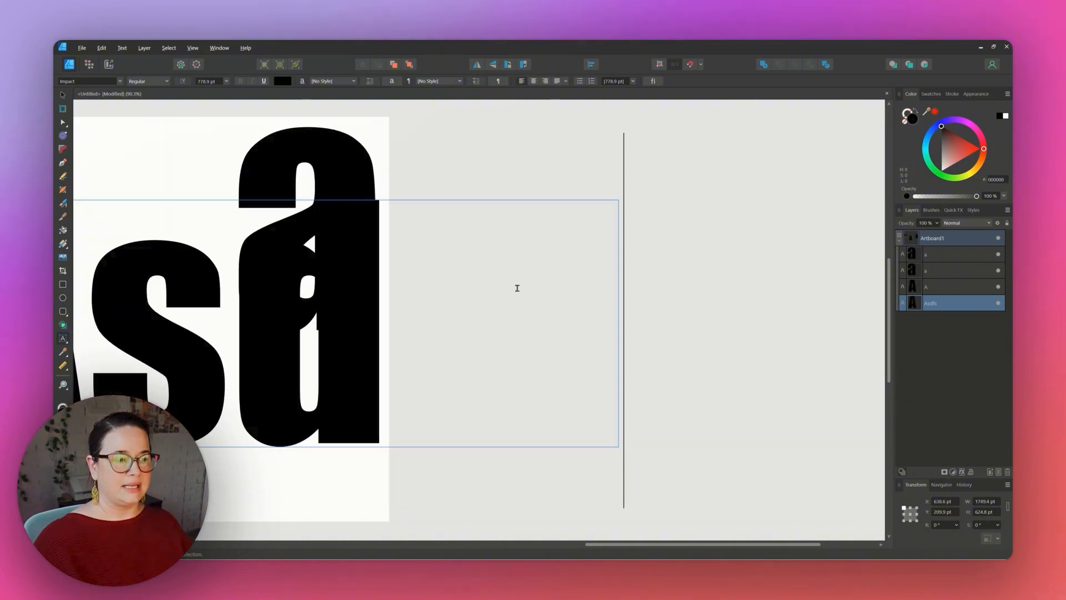
key("BackSpace")
key("BackSpace")
key("BackSpace")
key("BackSpace")
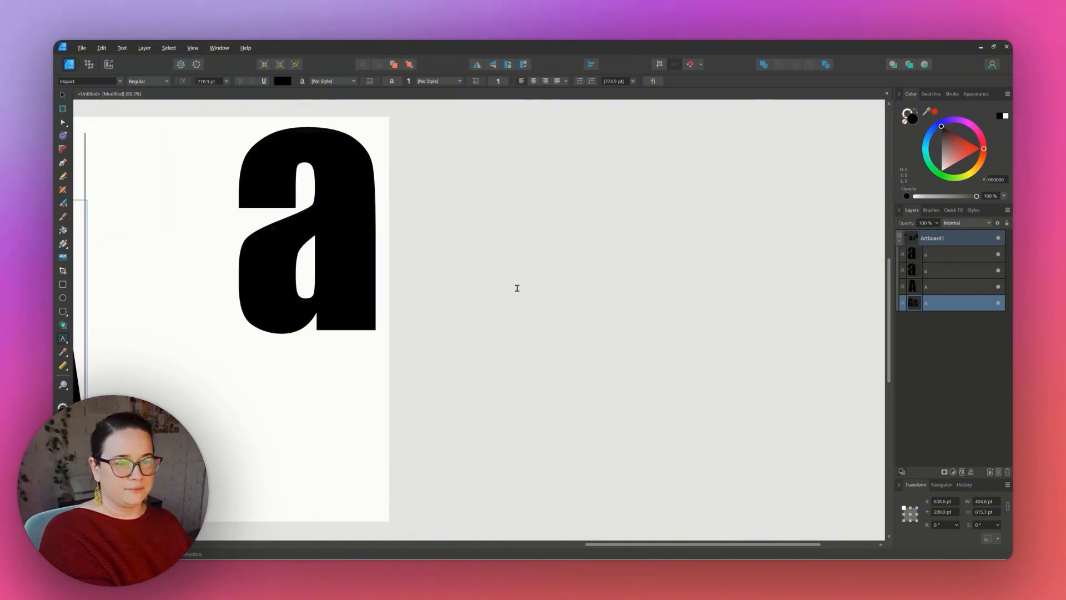
left_click_drag(593, 545, 366, 544)
key("Escape")
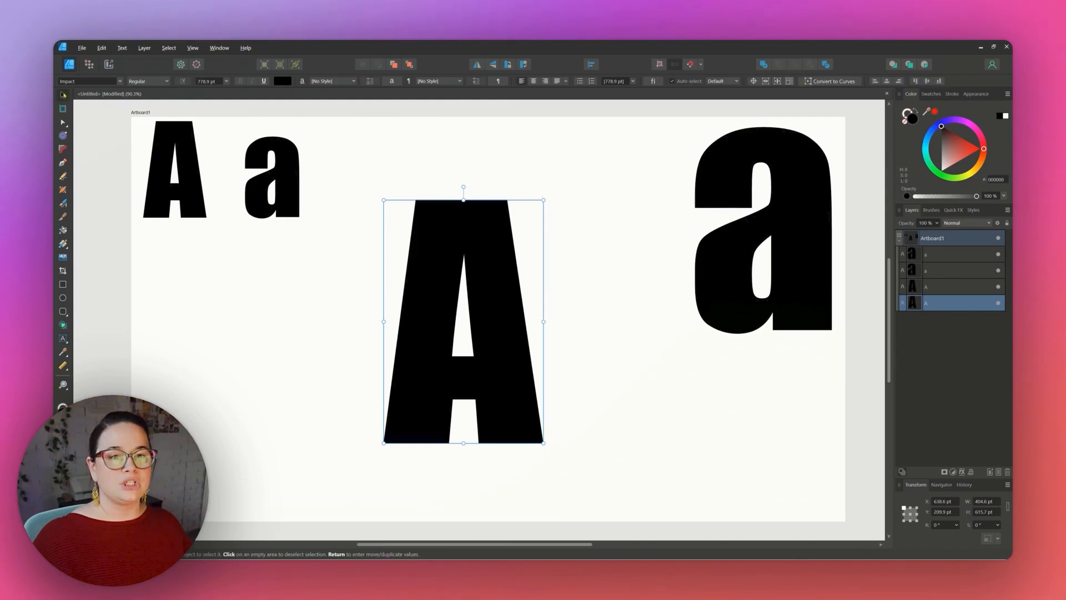
Convert the large "A" to curves and switch to node editing.
right_click(502, 282)
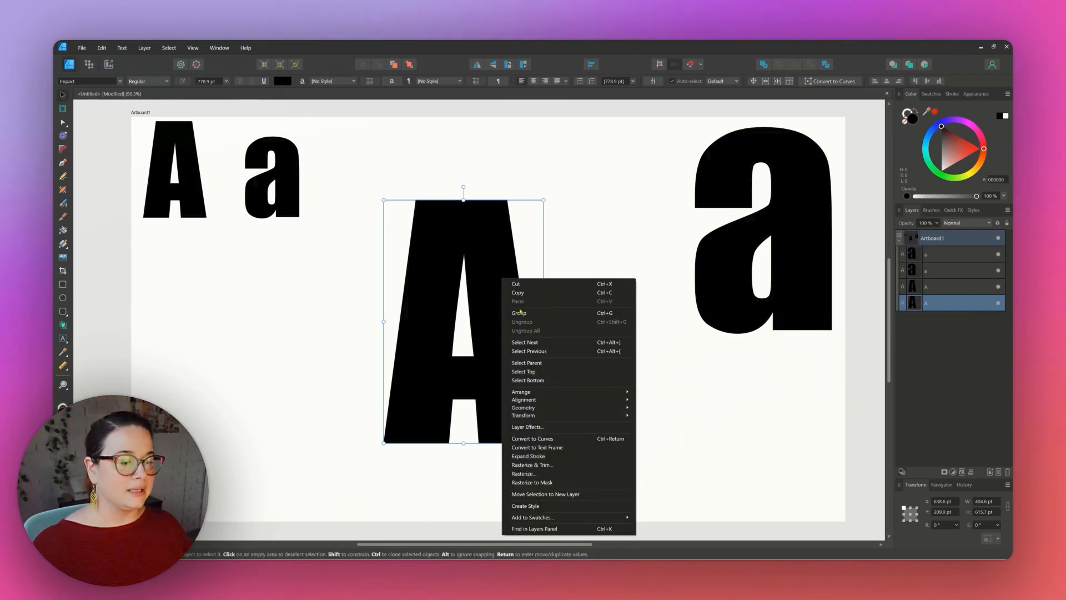
left_click(536, 439)
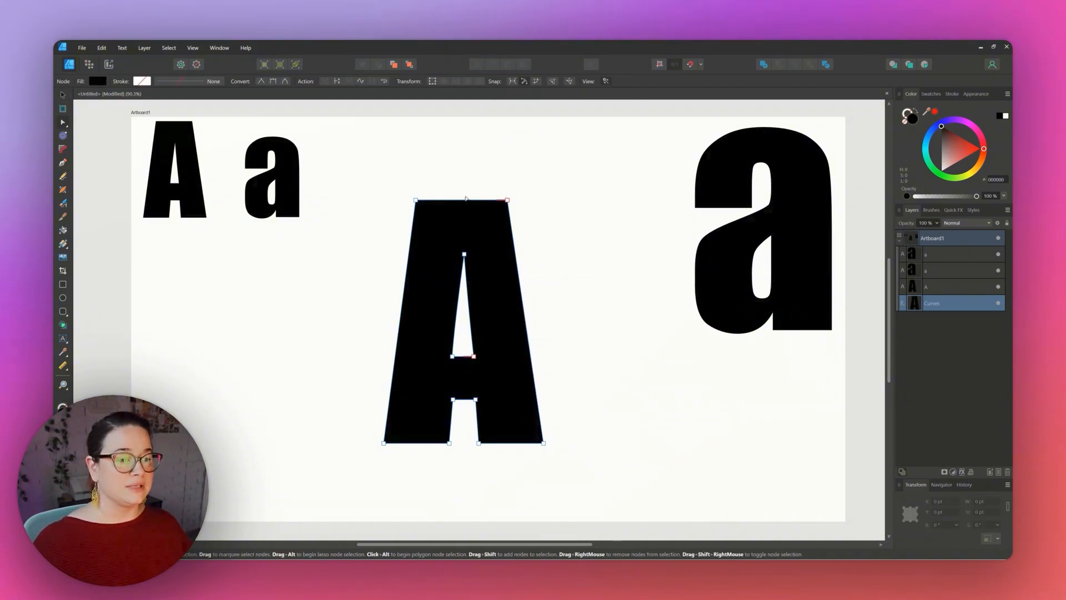
key("v")
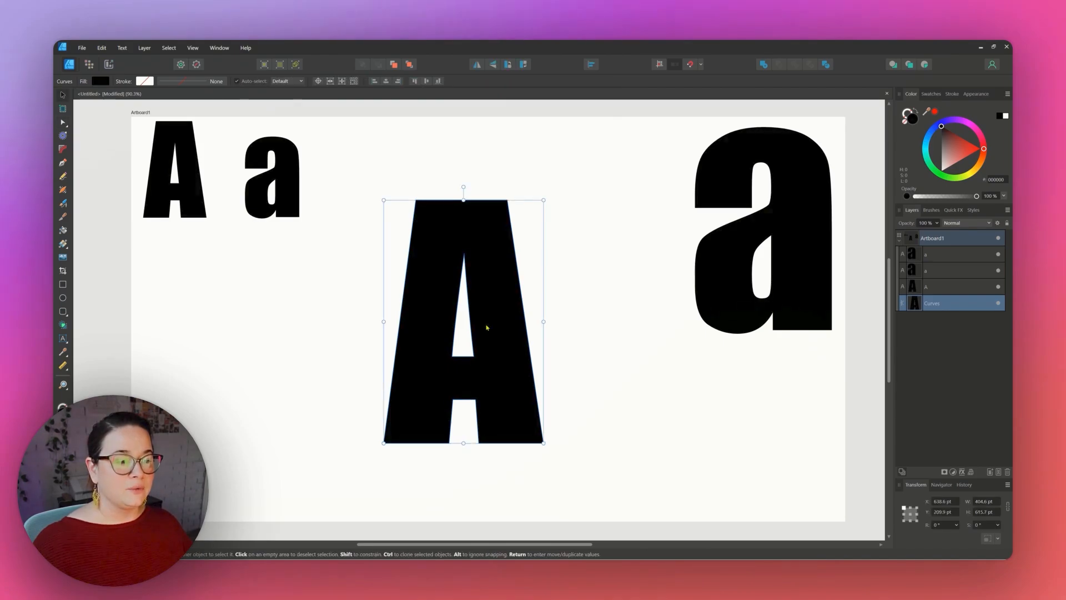
key("a")
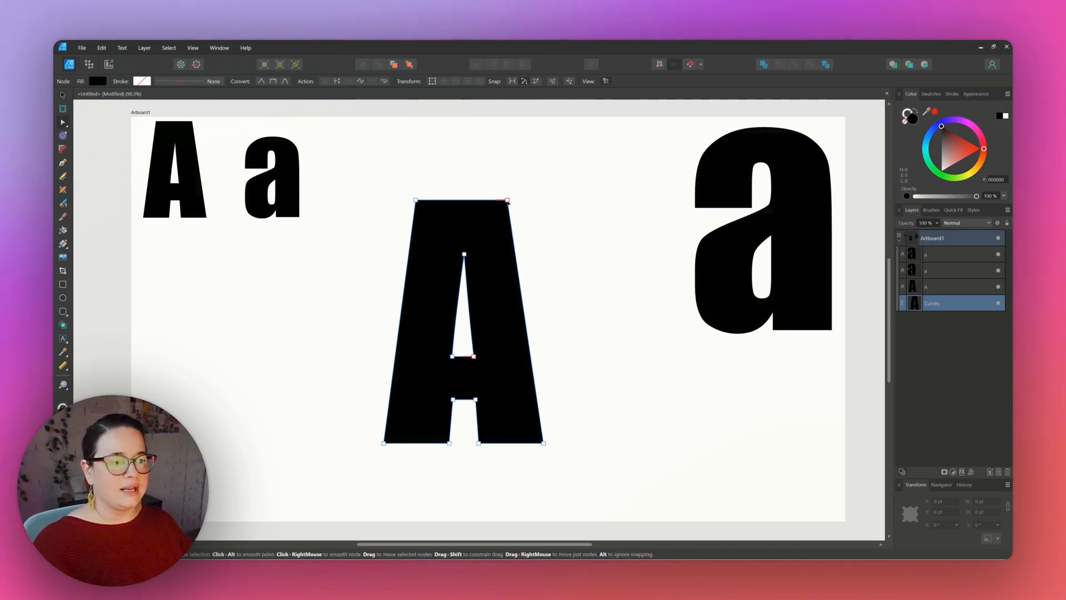
left_click_drag(508, 201, 547, 201)
key("ctrl+z")
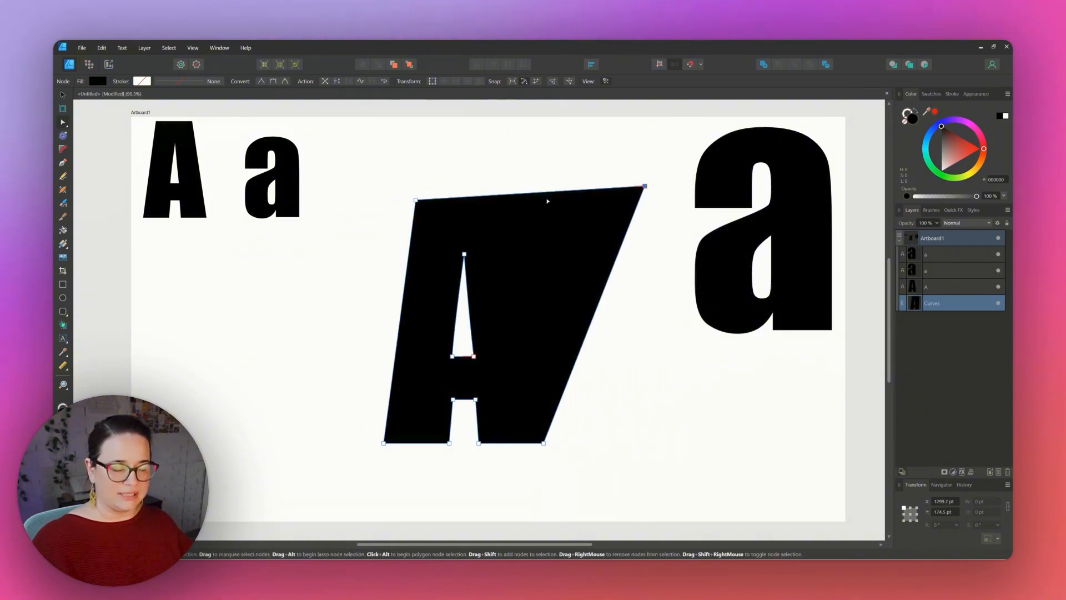
key("ctrl+z")
left_click(559, 273)
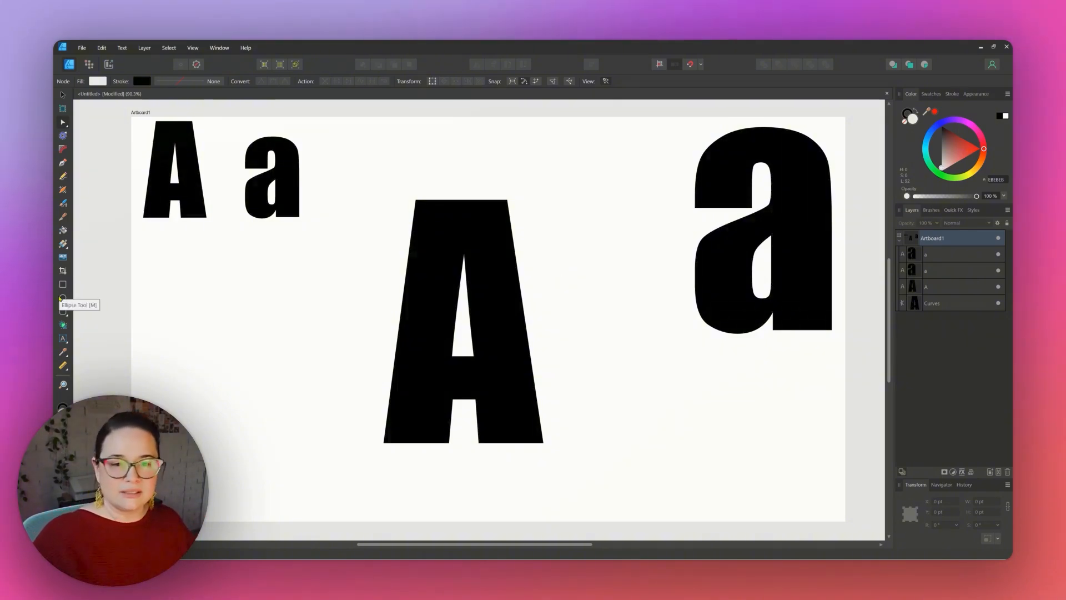
Draw a circle about 41 pt wide at the A's top-right corner and duplicate it several times down the right edge.
left_click(61, 298)
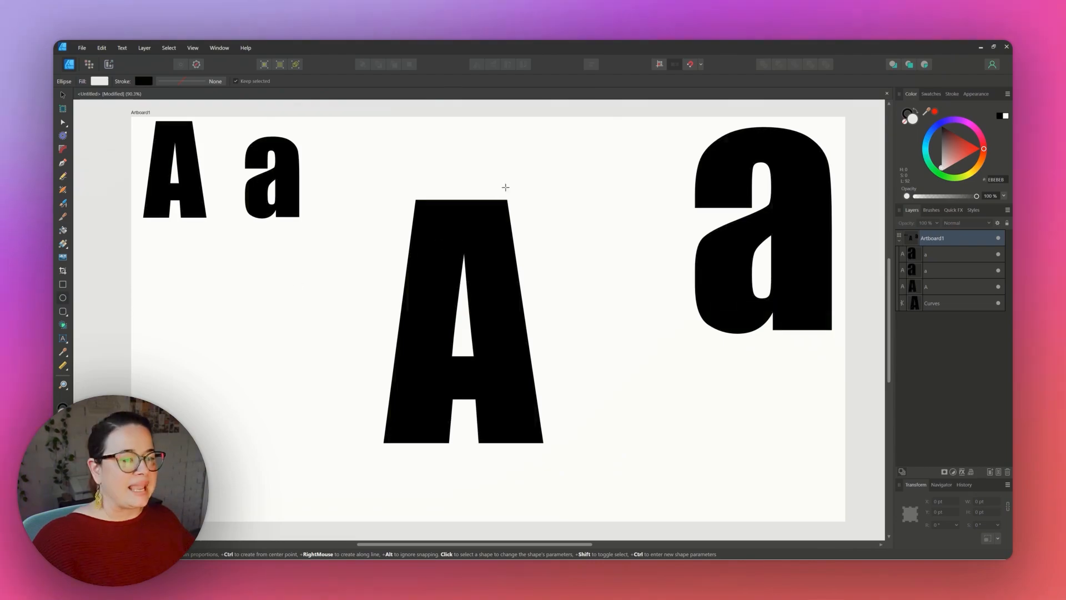
left_click_drag(497, 192, 515, 213)
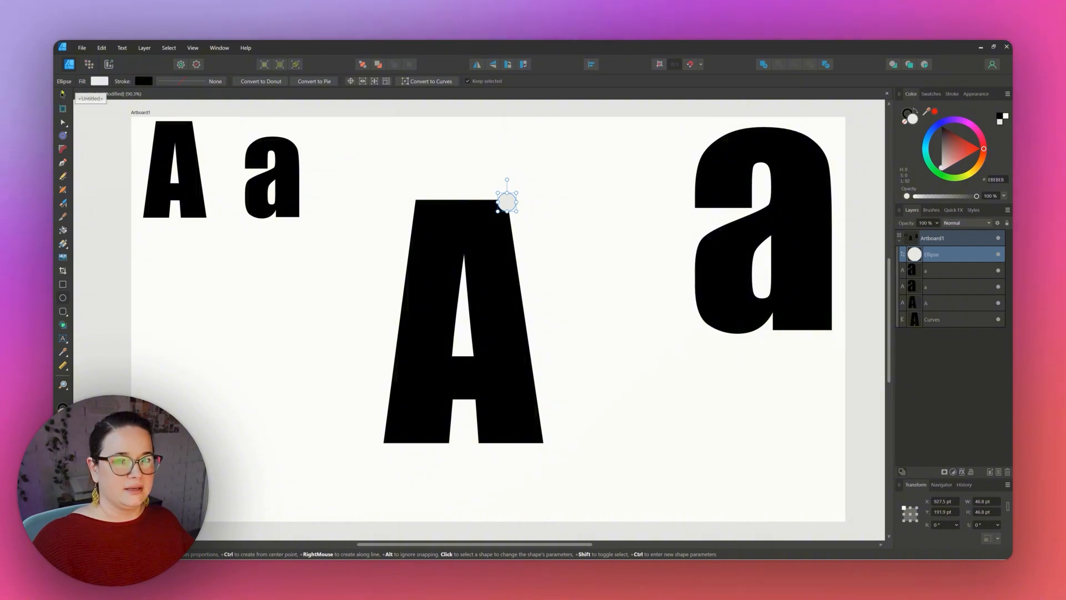
key("v")
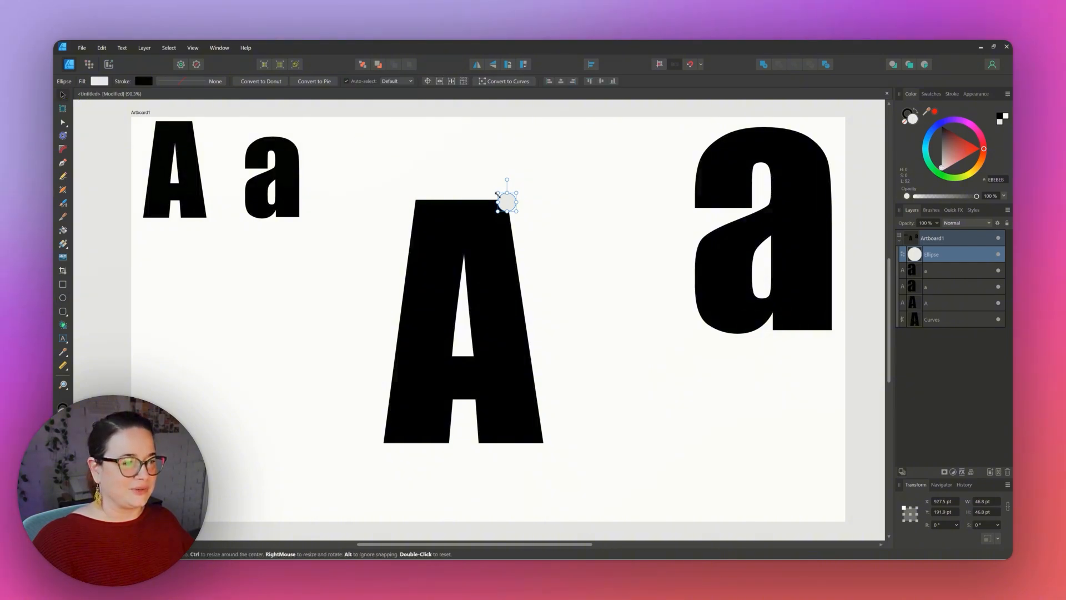
left_click_drag(511, 207, 519, 236)
left_click_drag(519, 236, 511, 244)
mouse_move(511, 244)
left_mouse_down()
mouse_move(524, 249)
mouse_move(515, 269)
left_mouse_up()
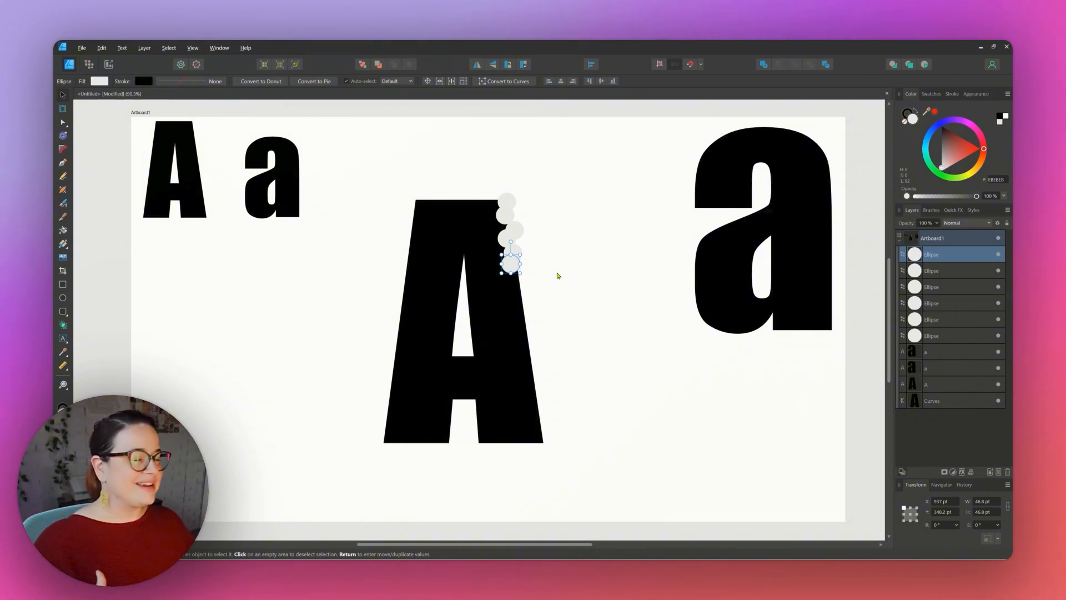
left_click(558, 275)
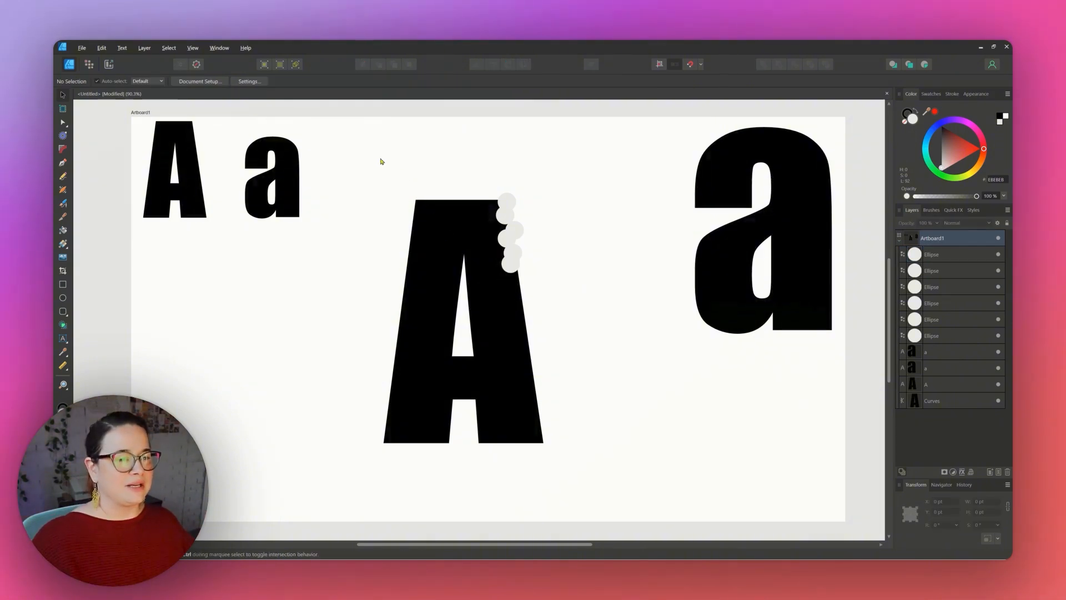
Select the A together with the circles and add them into one combined shape.
left_click_drag(382, 164, 581, 488)
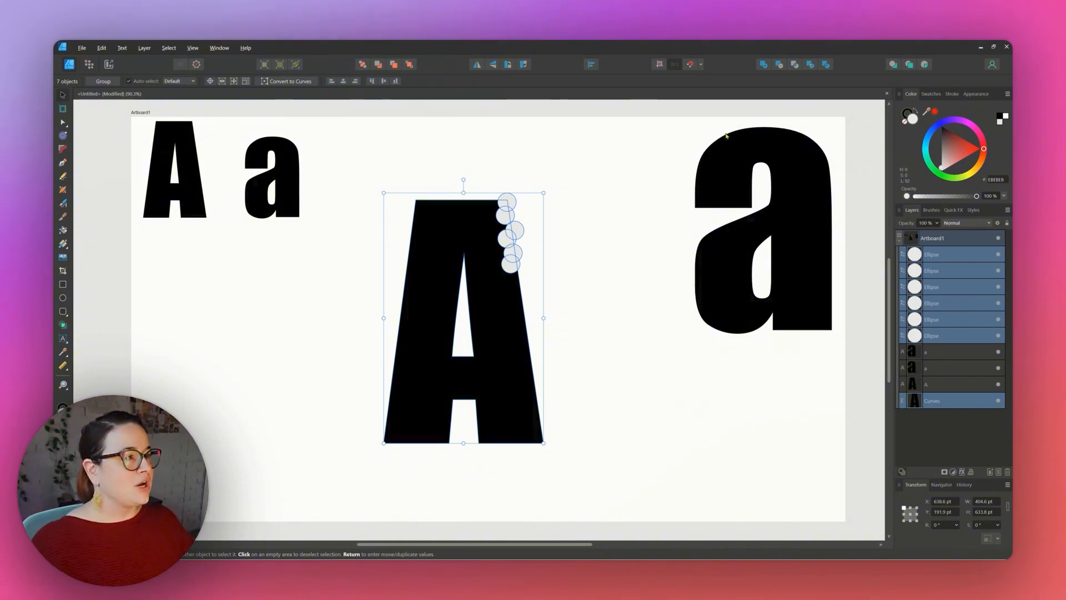
left_click(763, 66)
left_click(603, 263)
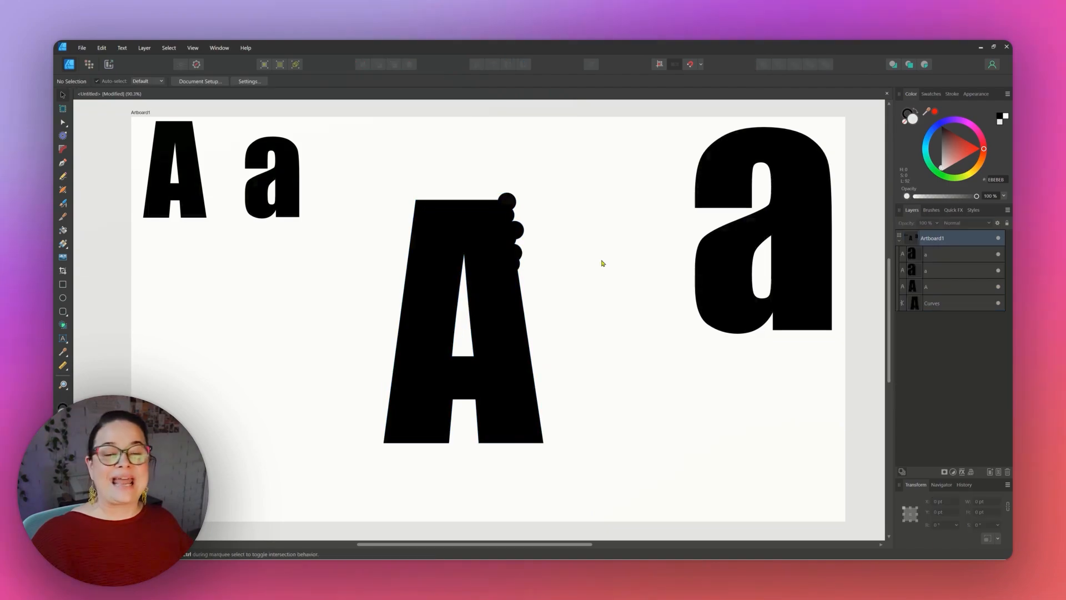
Draw a circle about 76 pt wide on the A's right edge and subtract it from the letter.
left_click(481, 234)
key("a")
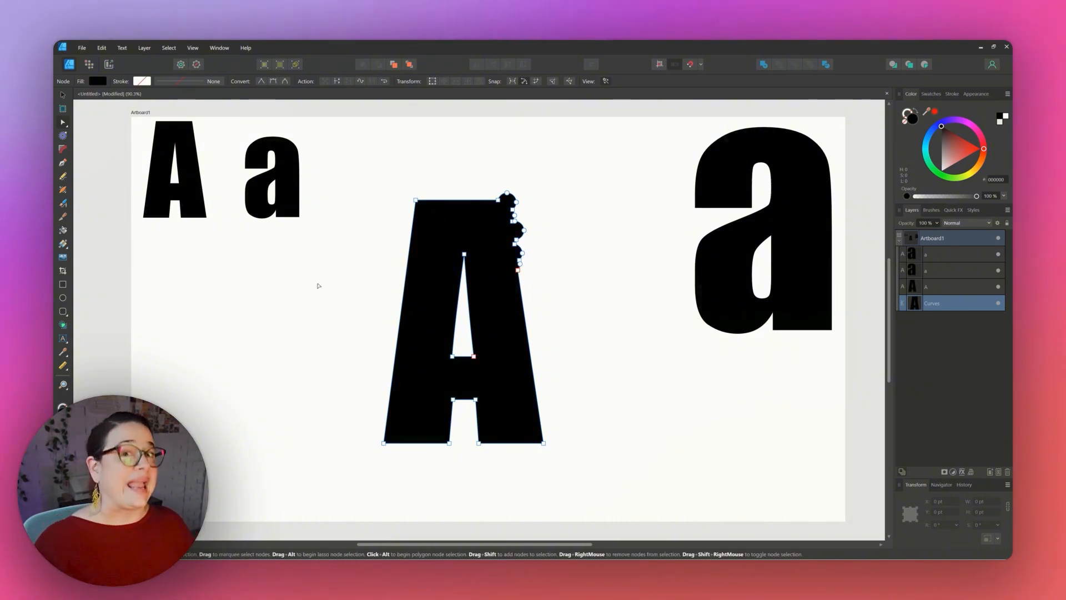
left_click(61, 95)
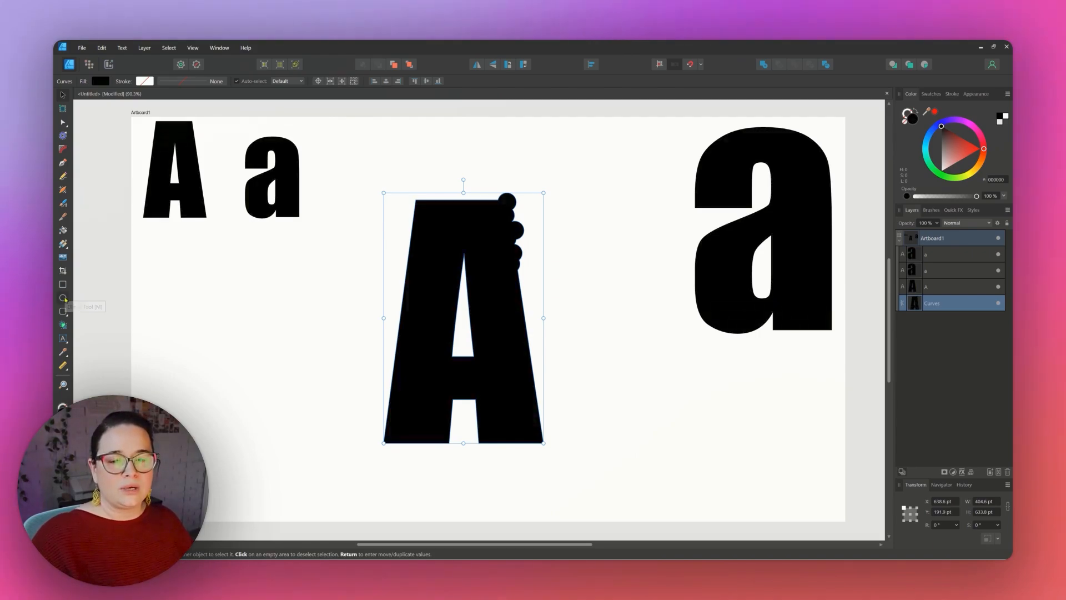
left_click(63, 298)
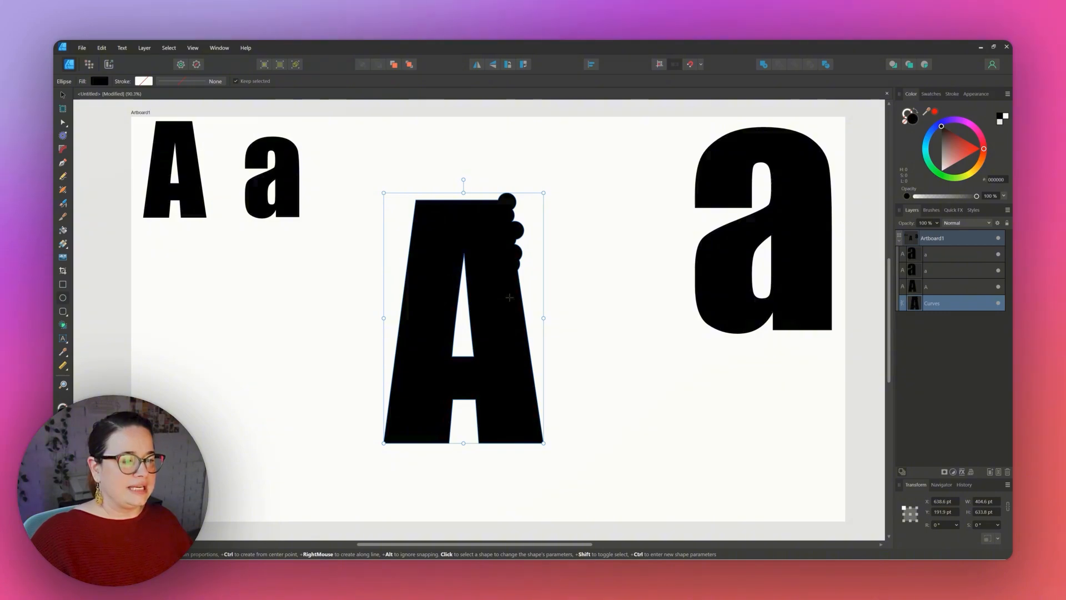
left_click_drag(509, 298, 540, 328)
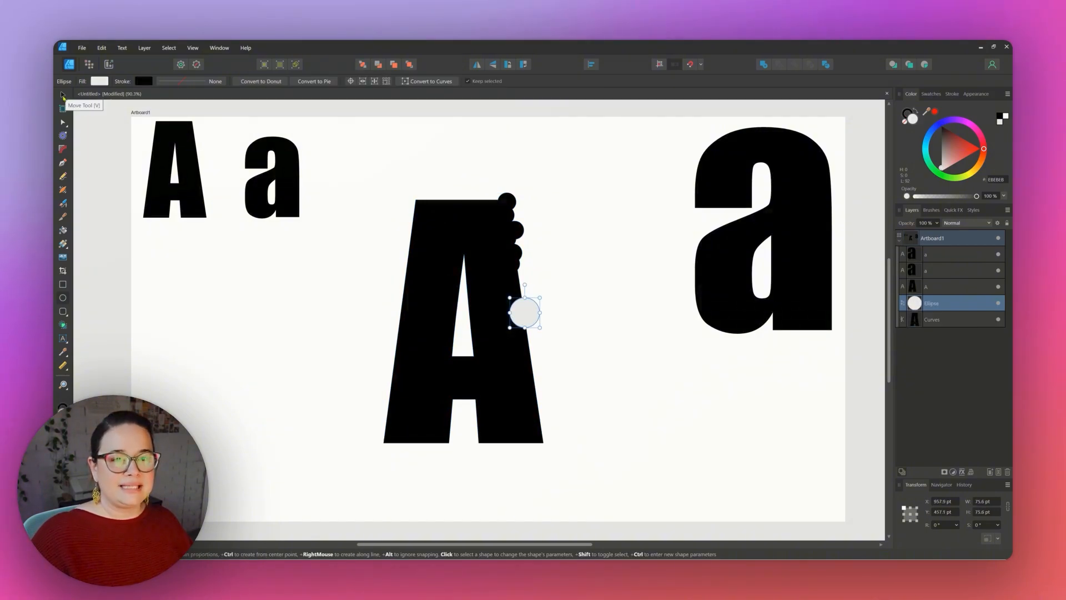
left_click(63, 95)
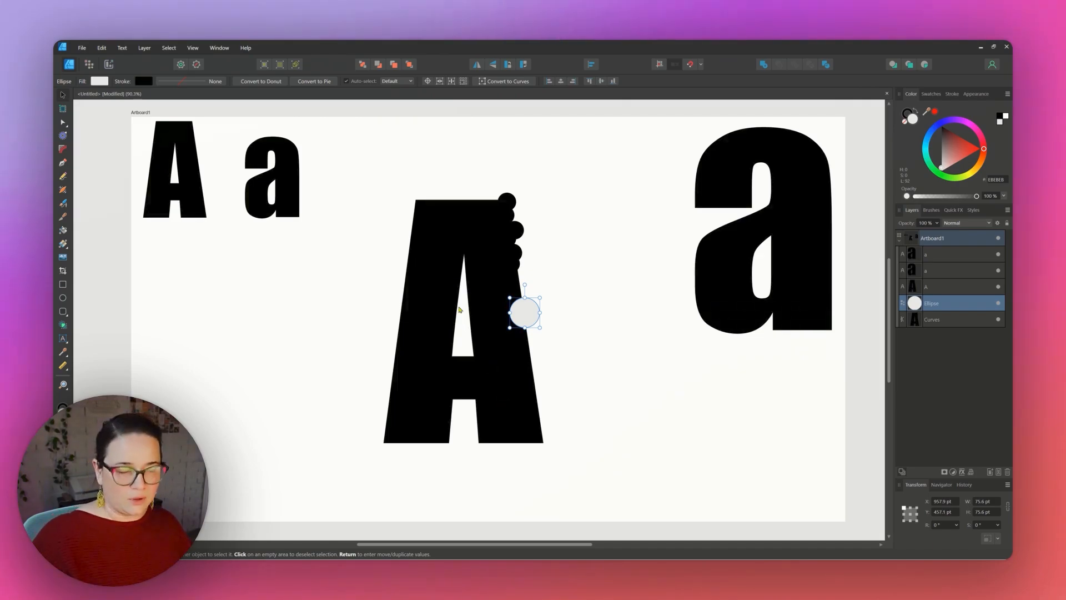
left_click_drag(378, 160, 587, 507)
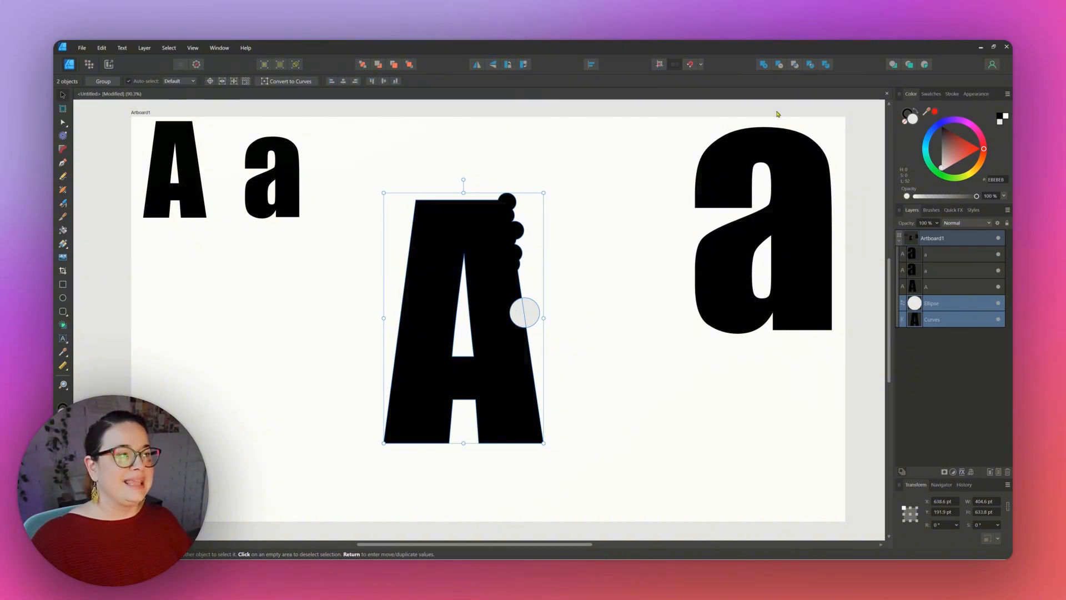
left_click(780, 69)
left_click(633, 331)
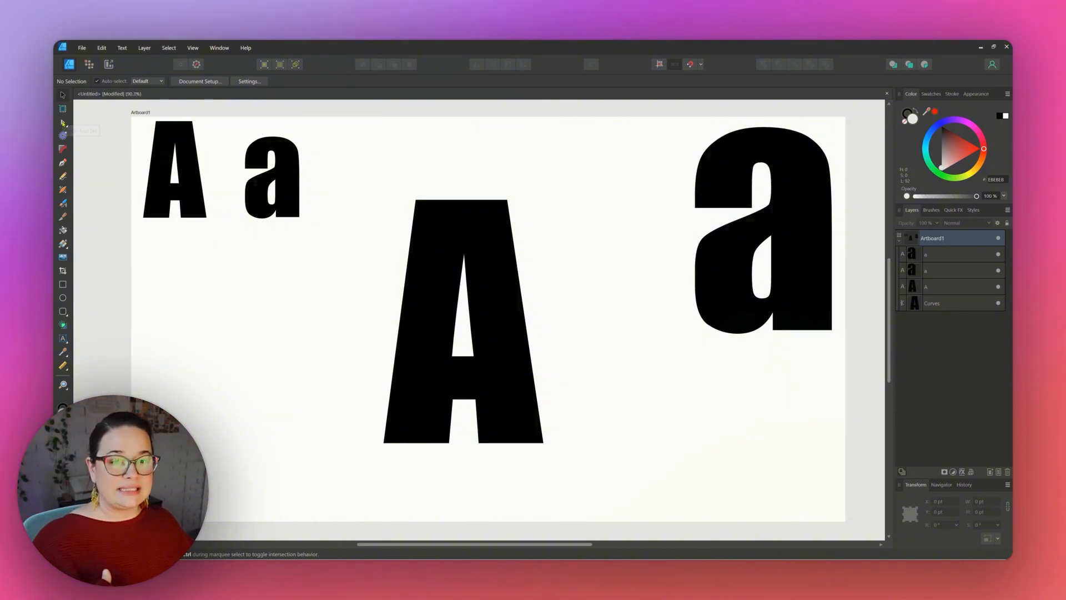
Select the A's top-left corner node and convert it to a smooth node.
left_click(62, 122)
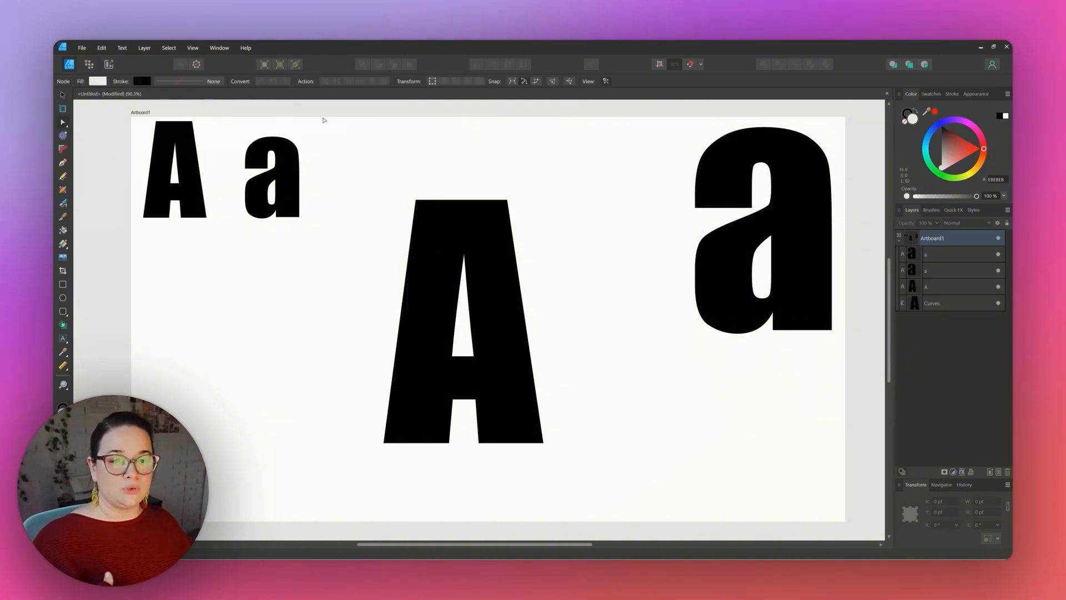
left_click(425, 216)
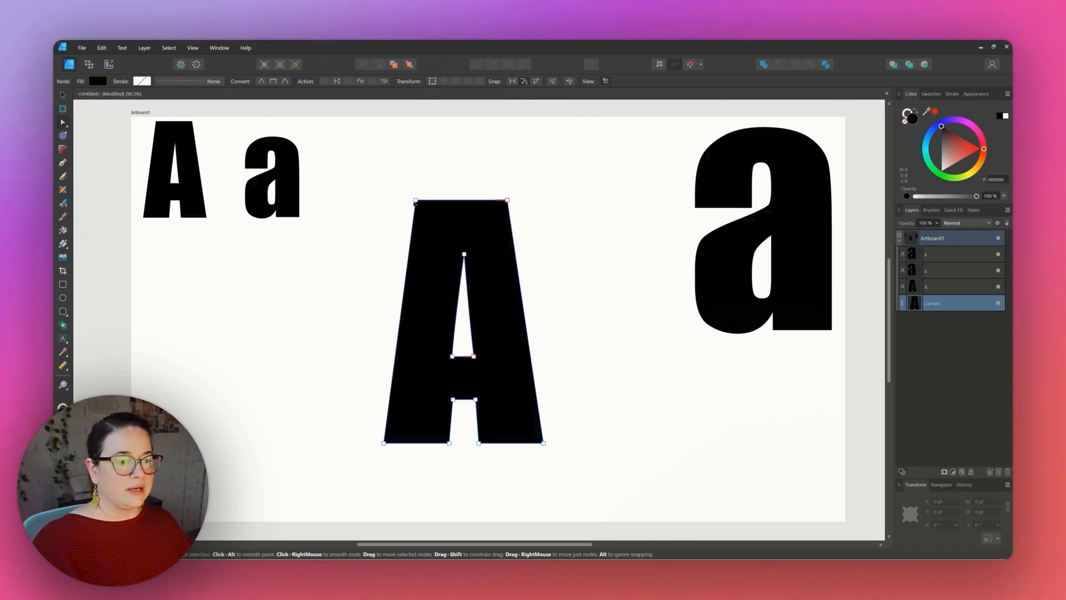
left_click(416, 201)
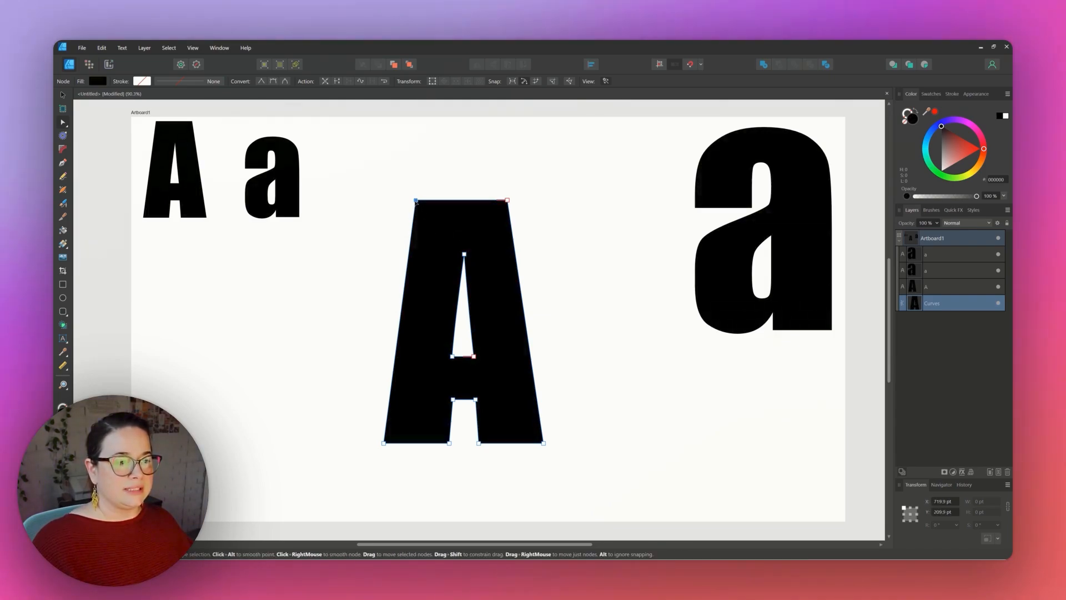
left_click(272, 82)
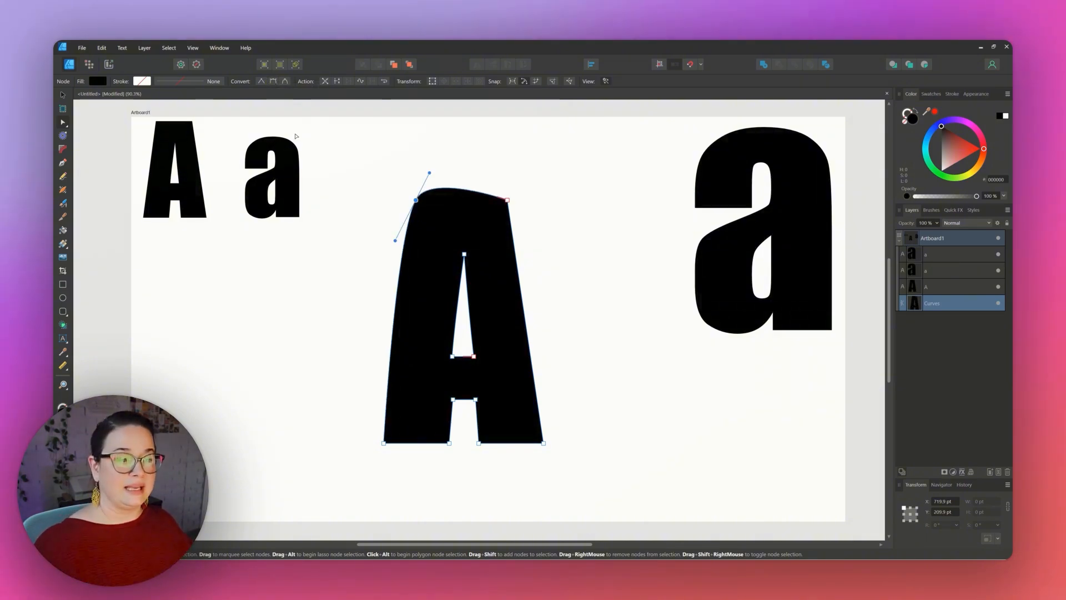
left_click(323, 283)
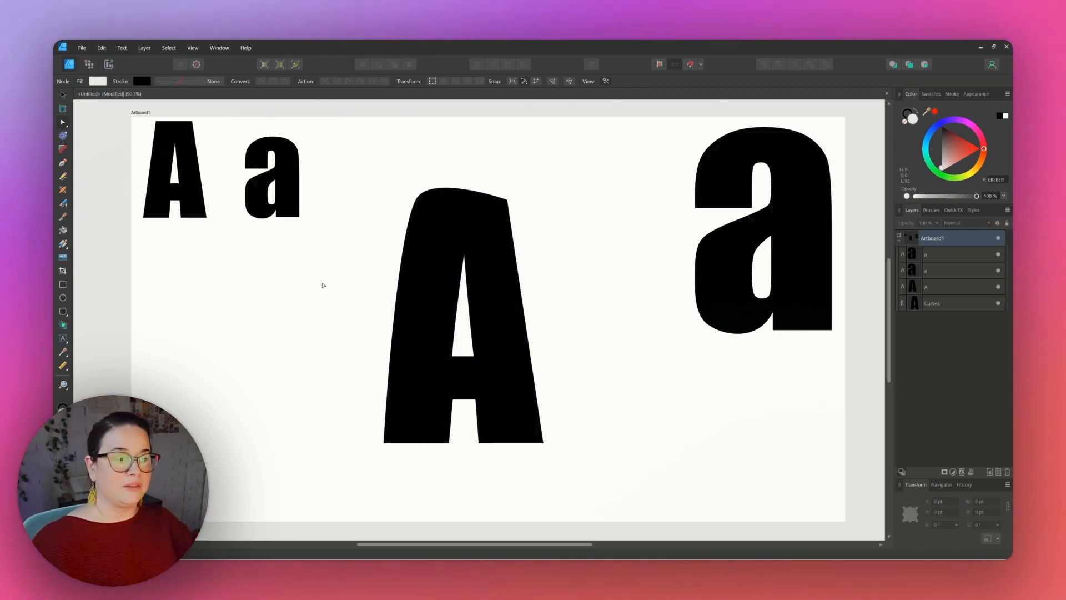
Select the A's top-right, bottom and inner crossbar nodes and convert them to smooth nodes.
left_click(456, 212)
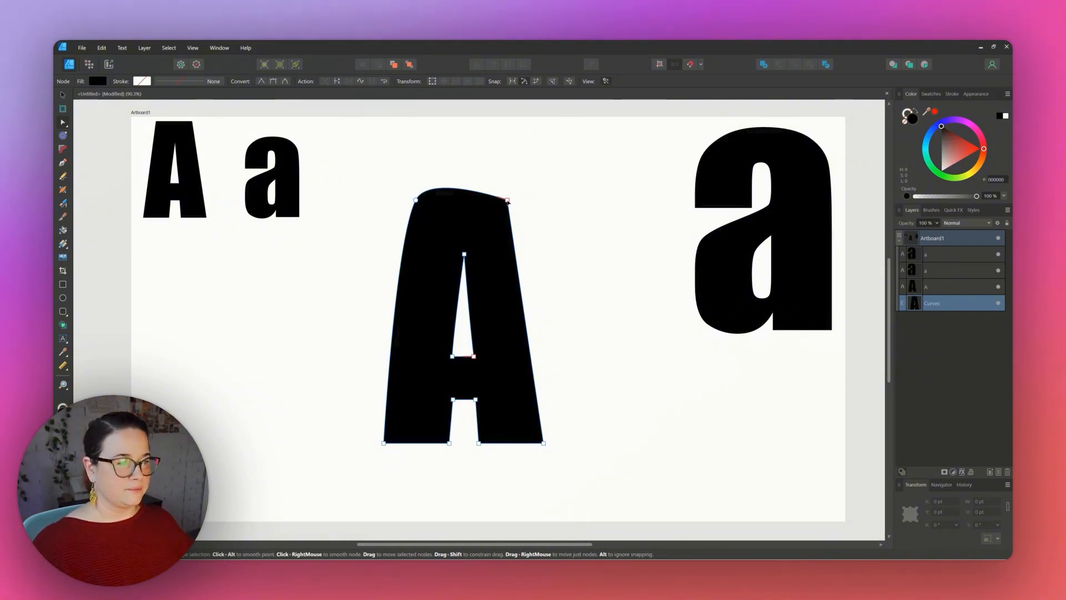
left_click(507, 201)
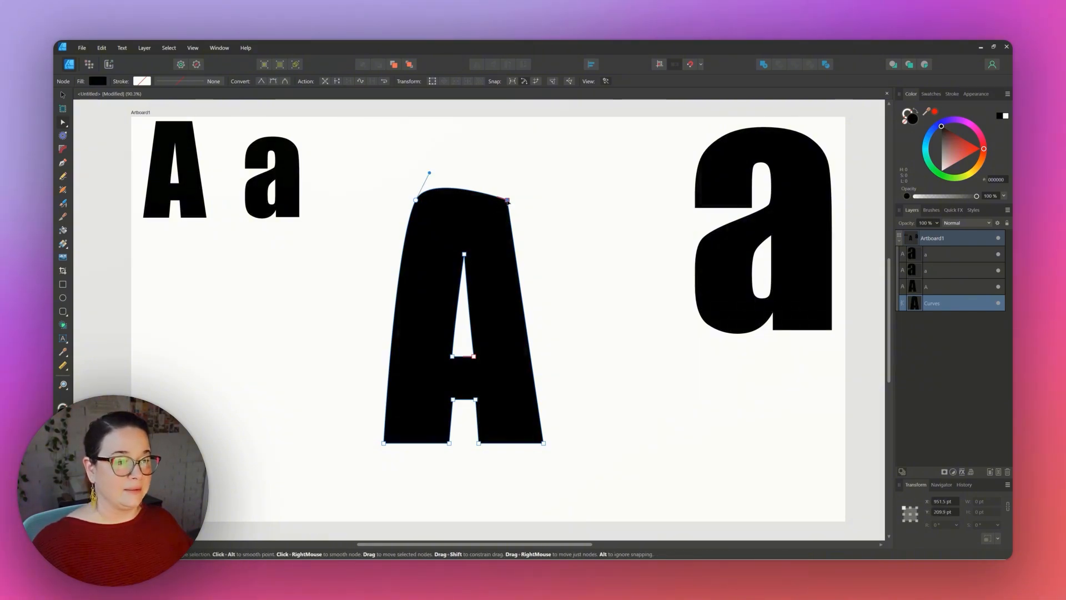
left_click(543, 443, "shift")
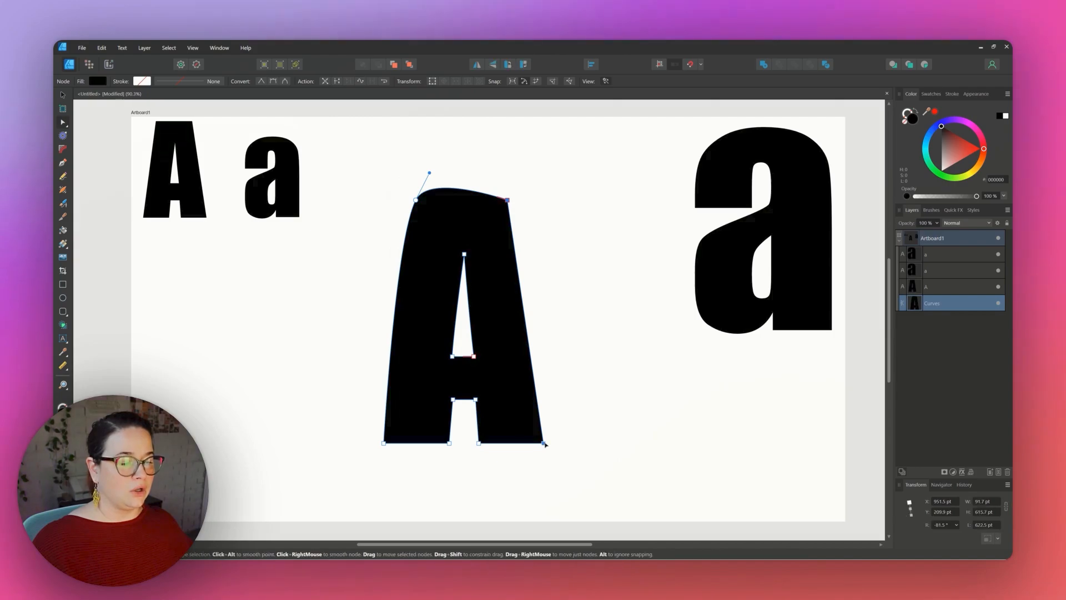
left_click(478, 444, "shift")
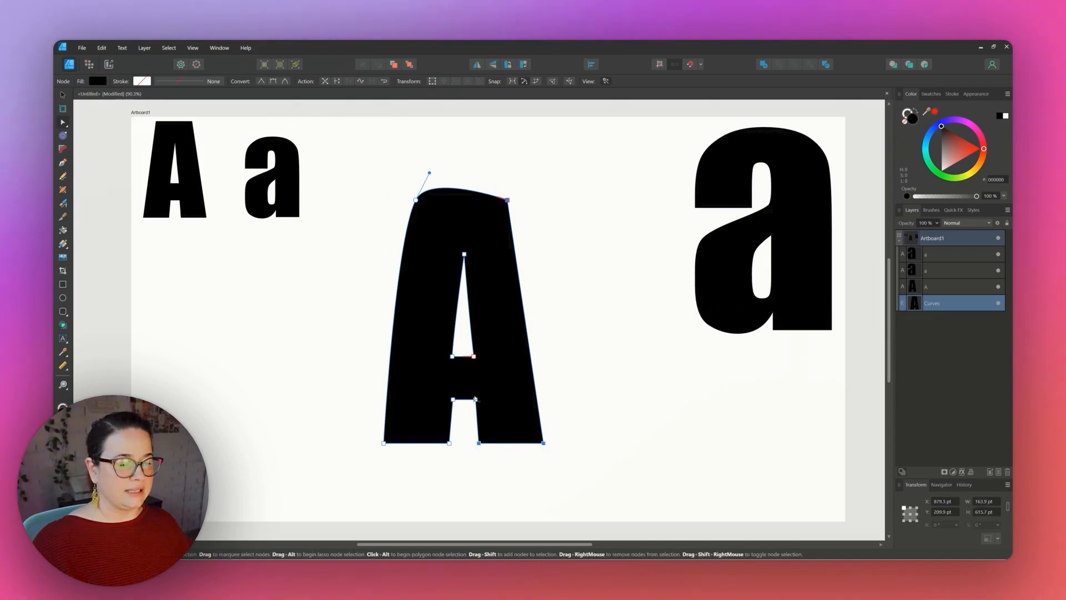
left_click(453, 400, "shift")
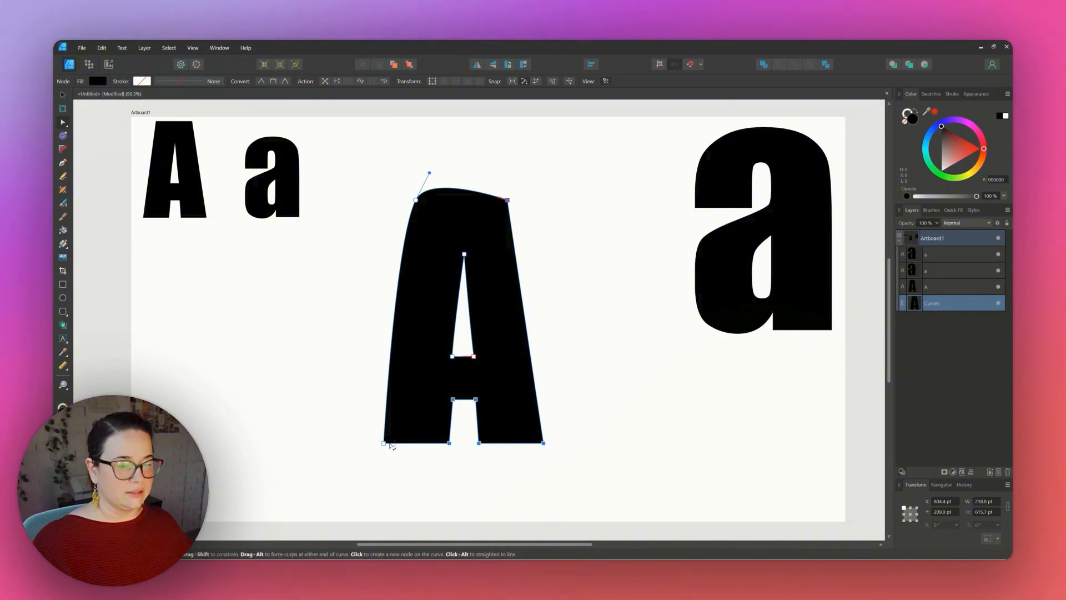
left_click(273, 81)
left_click(273, 81)
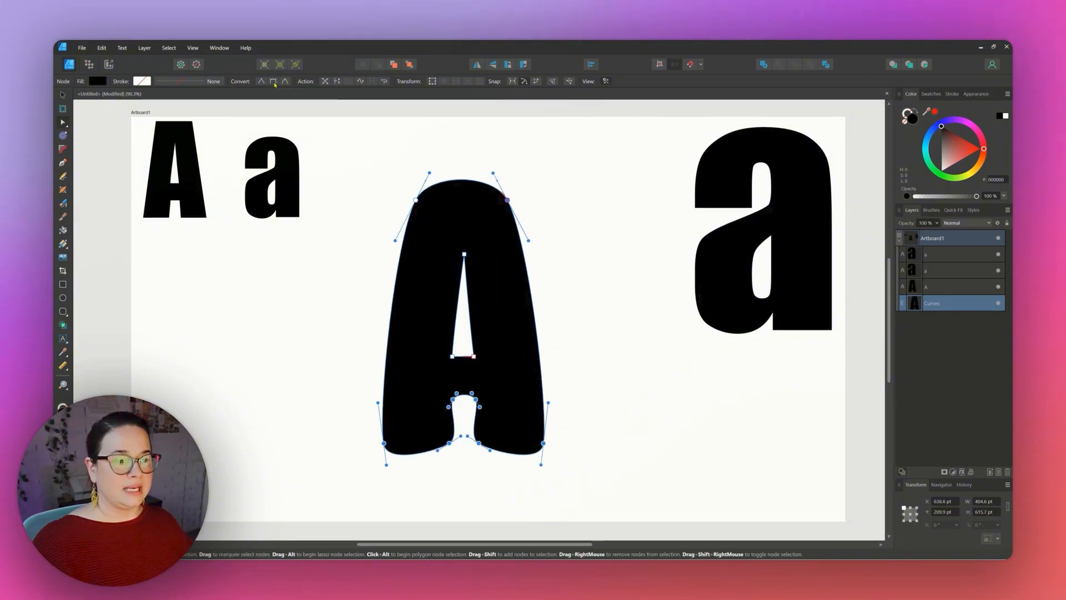
Select the three corner nodes of the A's inner counter and convert them to smooth nodes.
left_click(259, 319)
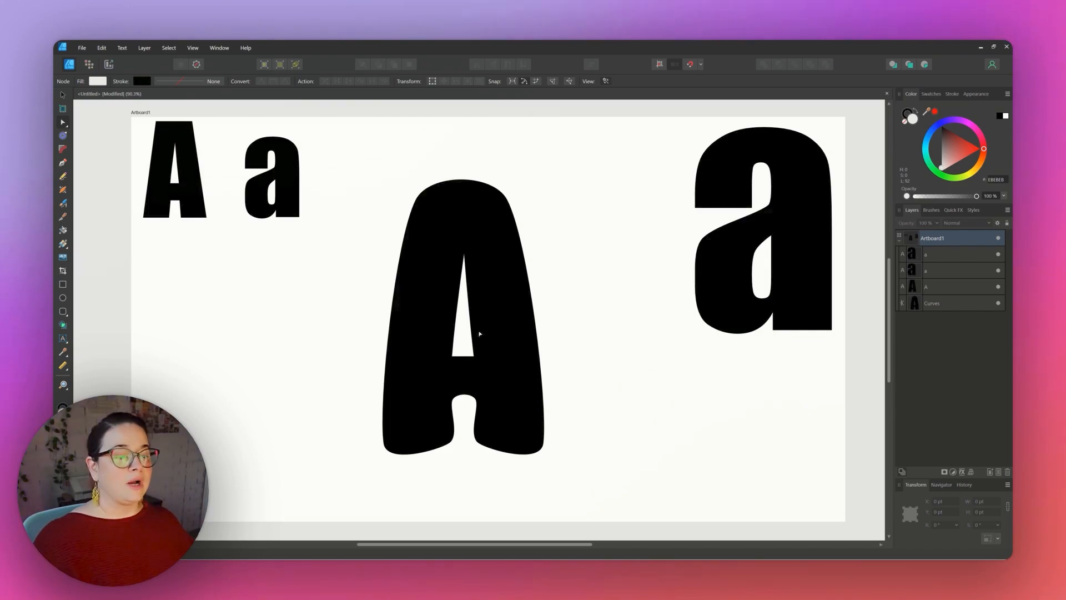
left_click(468, 265)
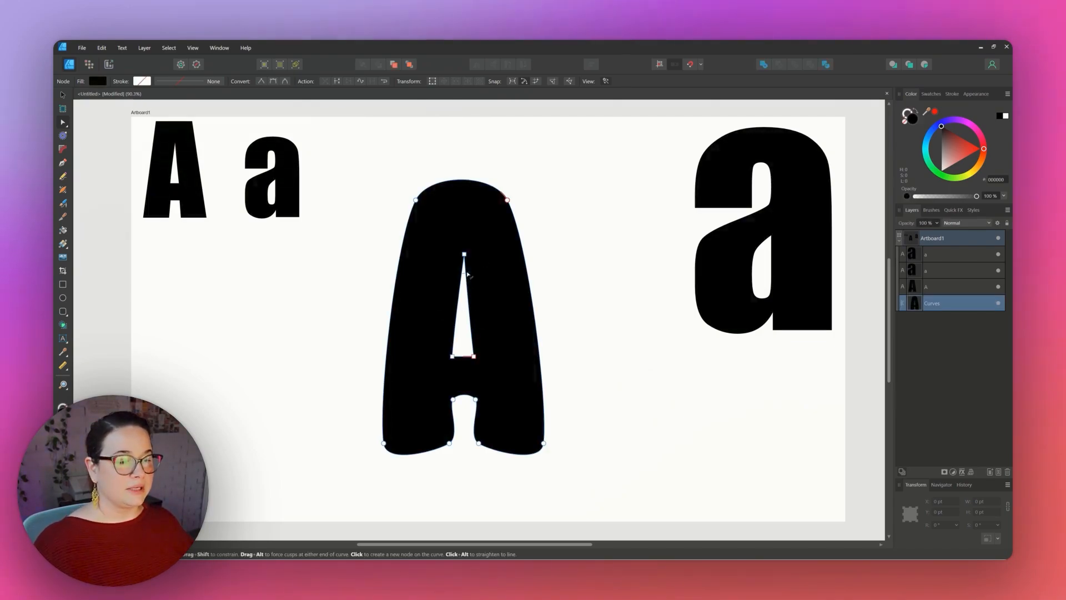
left_click(466, 255)
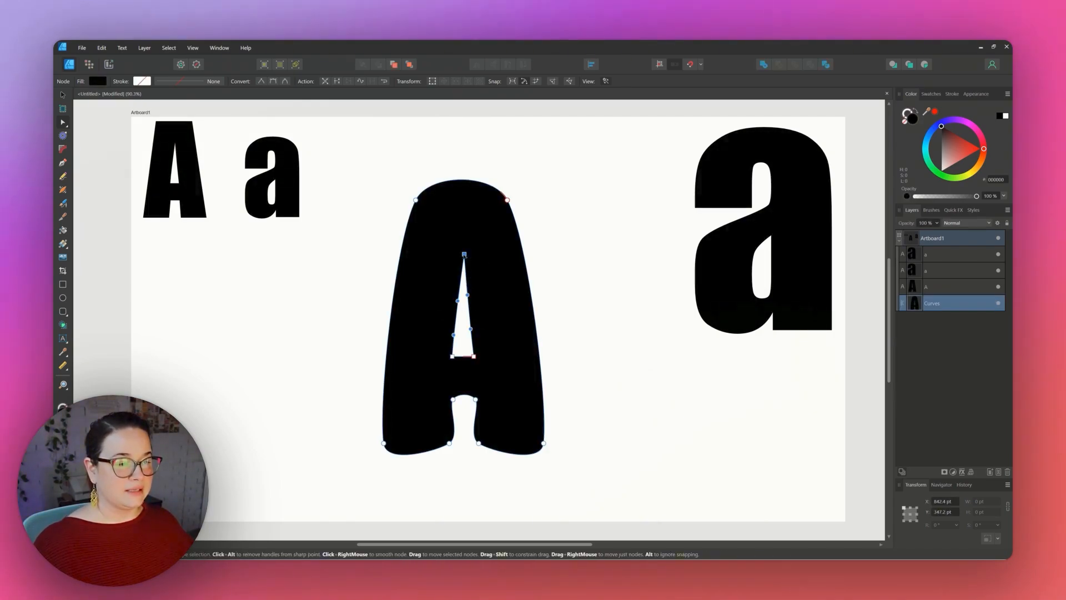
left_click(475, 357, "shift")
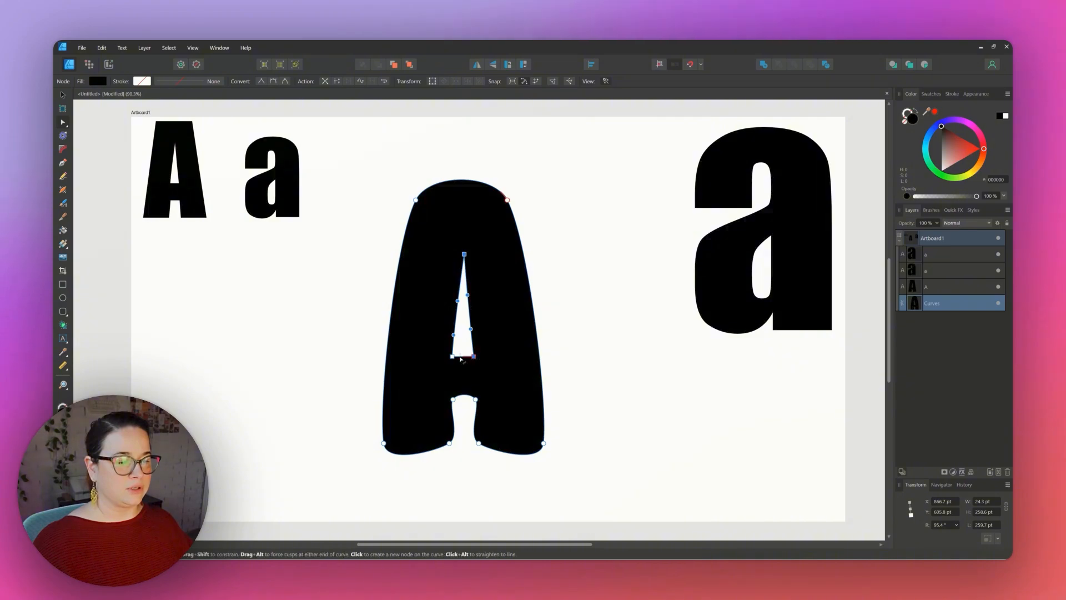
left_click(452, 358, "shift")
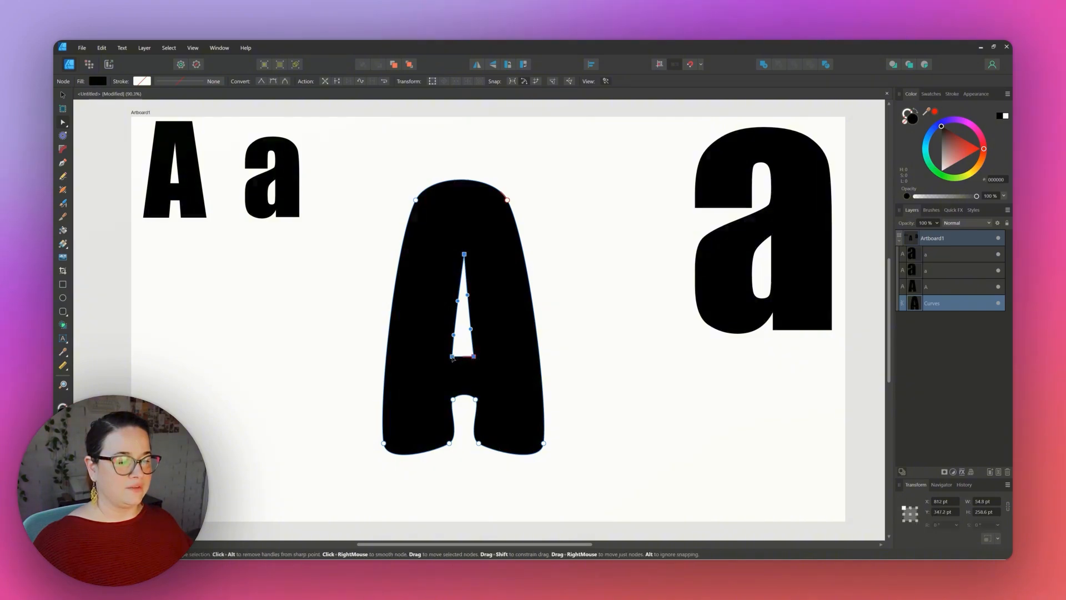
left_click(273, 83)
left_click(281, 352)
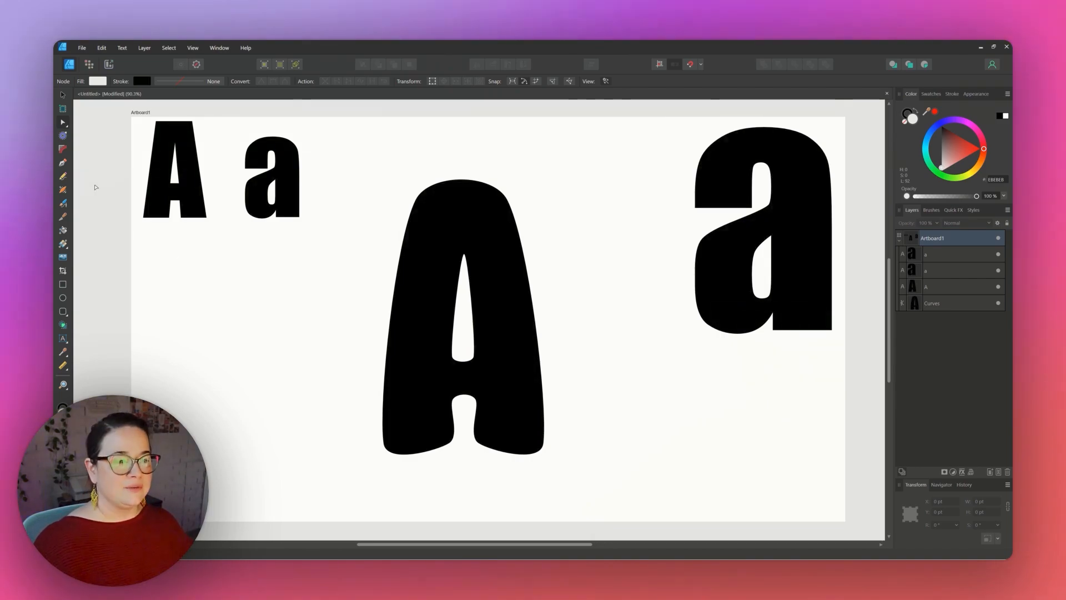
Move the large A to the left and place the large a right beside it.
left_click_drag(156, 161, 283, 283)
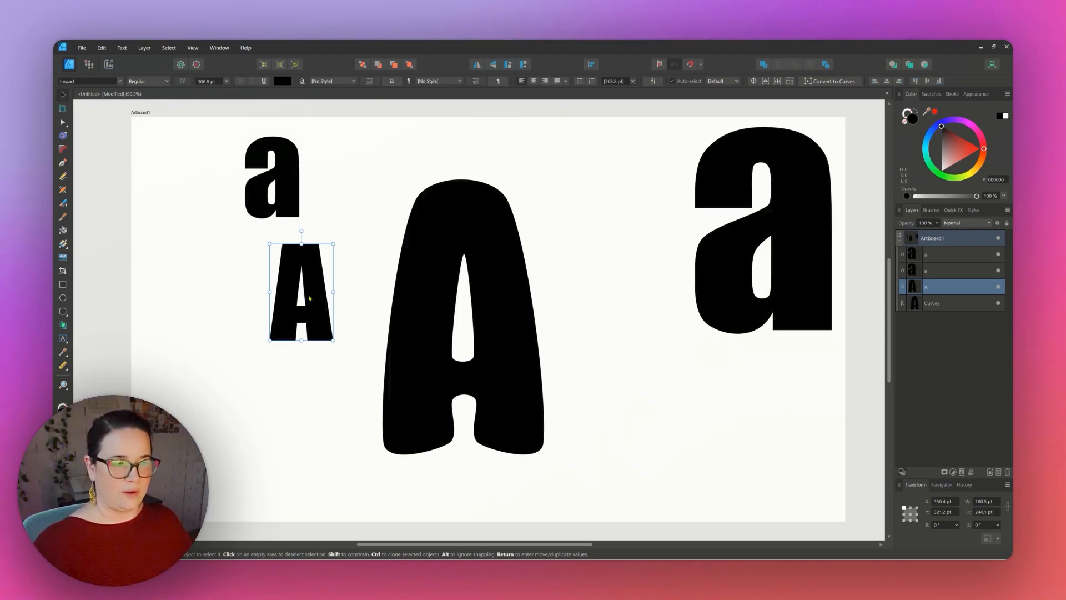
left_click_drag(309, 298, 188, 182)
left_click(533, 386)
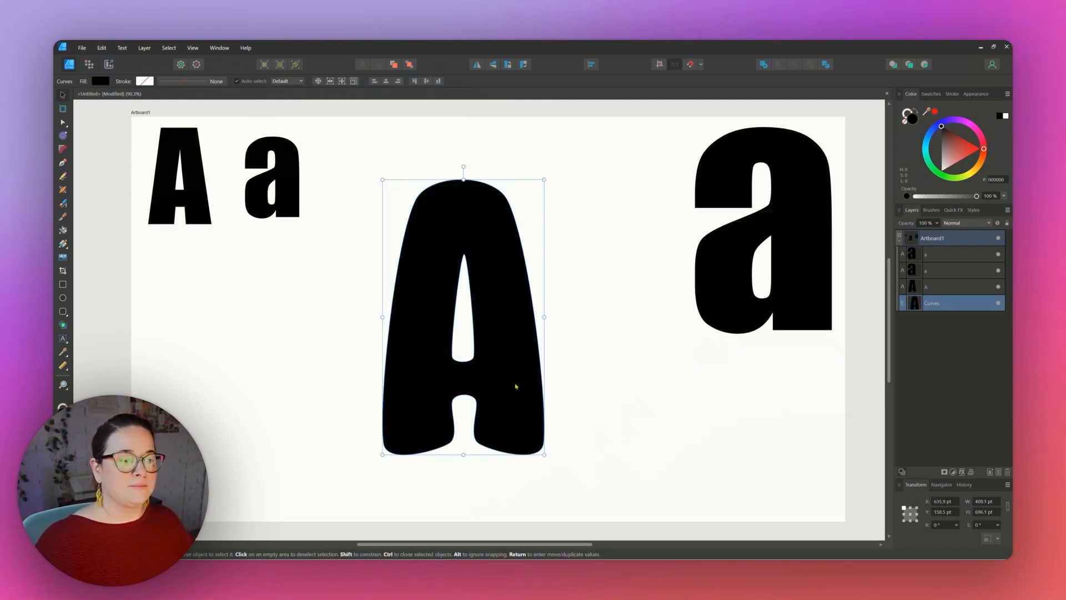
left_click_drag(516, 386, 417, 398)
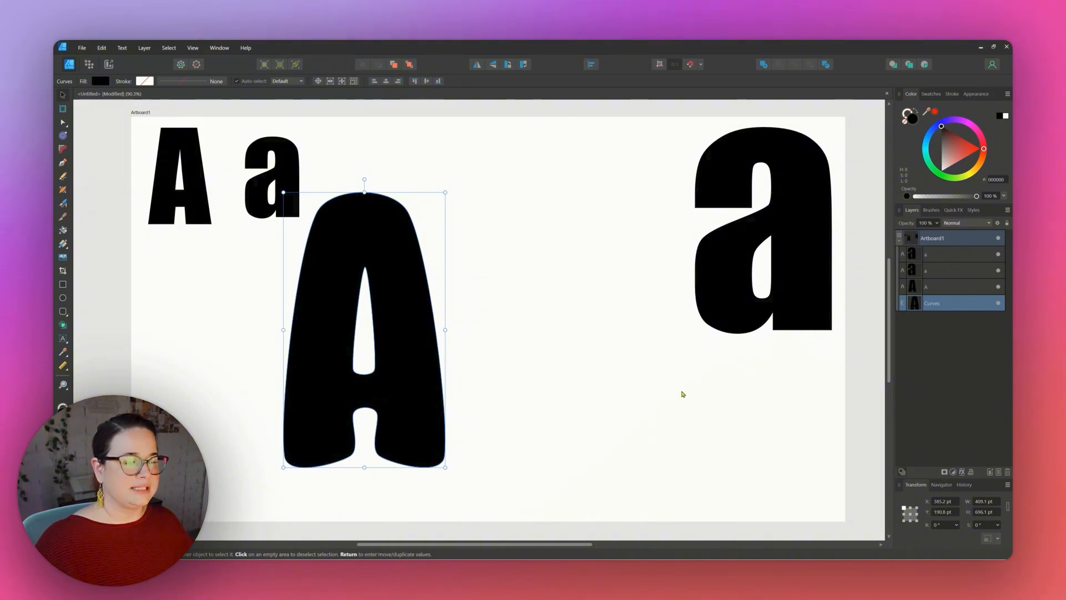
left_click(710, 276)
left_click_drag(736, 248, 515, 373)
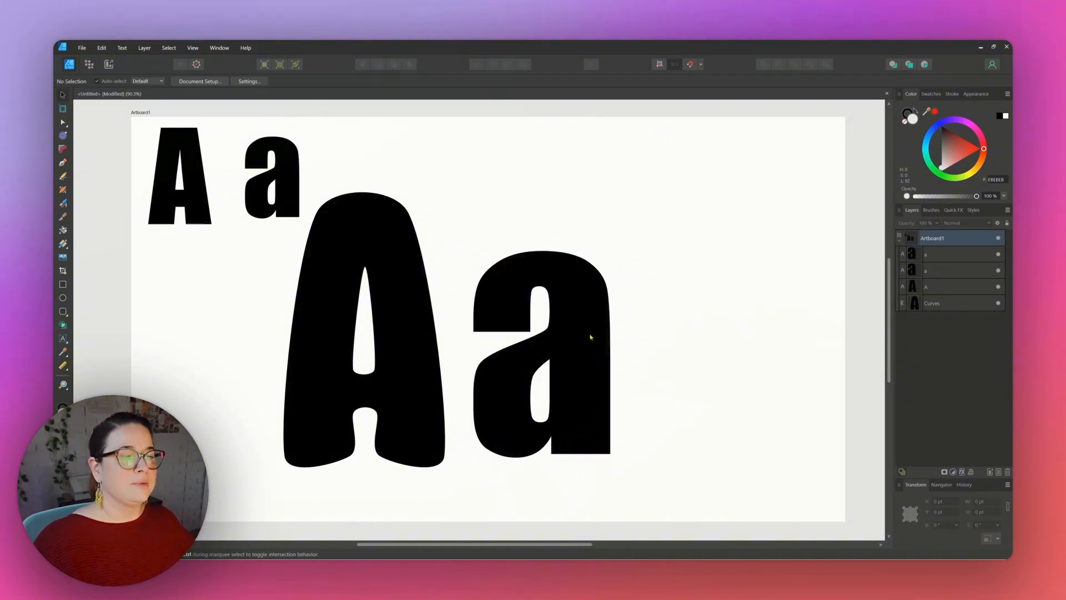
Convert the large a to curves.
left_click(587, 326)
right_click(578, 305)
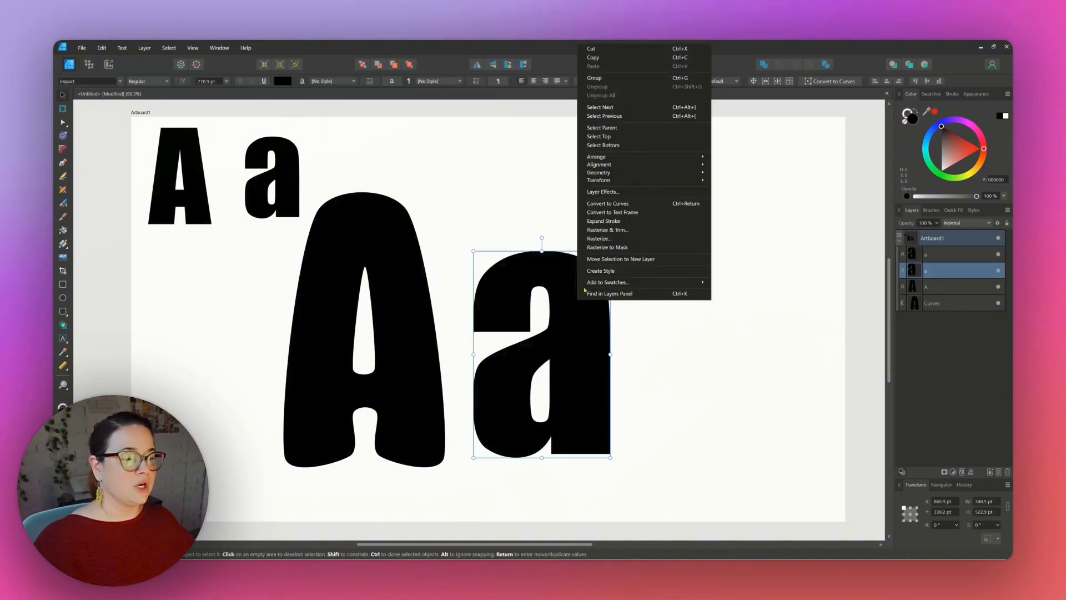
left_click(619, 204)
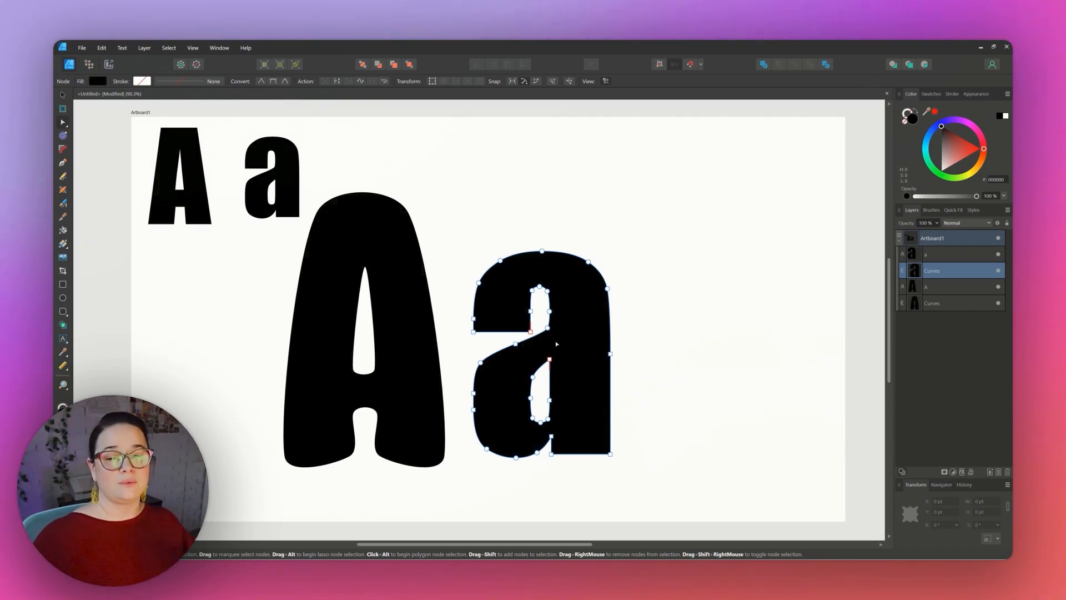
Select the a's bottom corners, stem junction and left terminal nodes and convert them to smooth nodes.
left_click(611, 453)
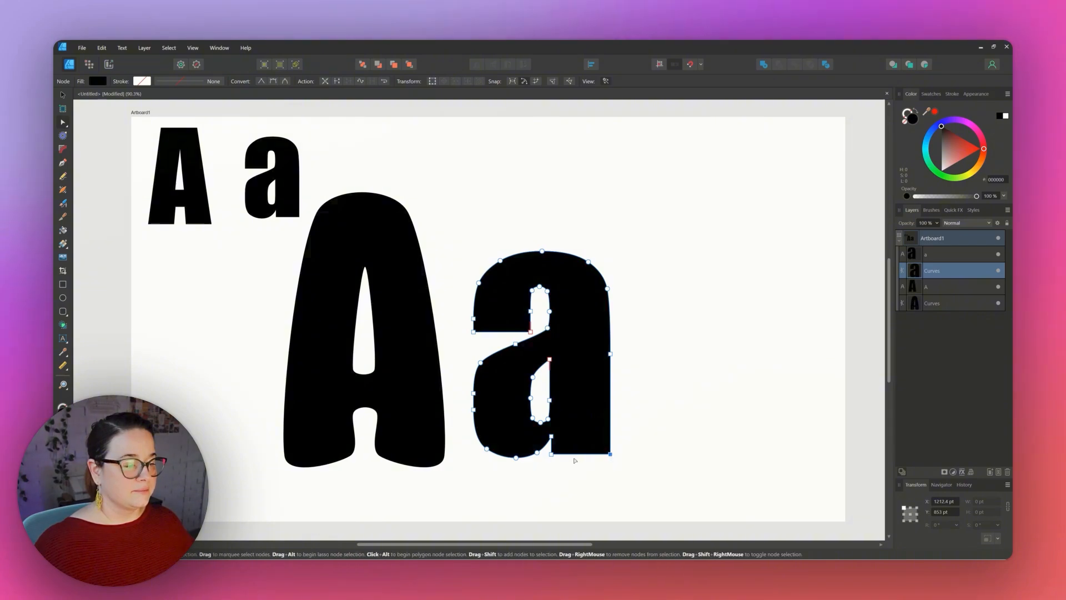
left_click(553, 455, "shift")
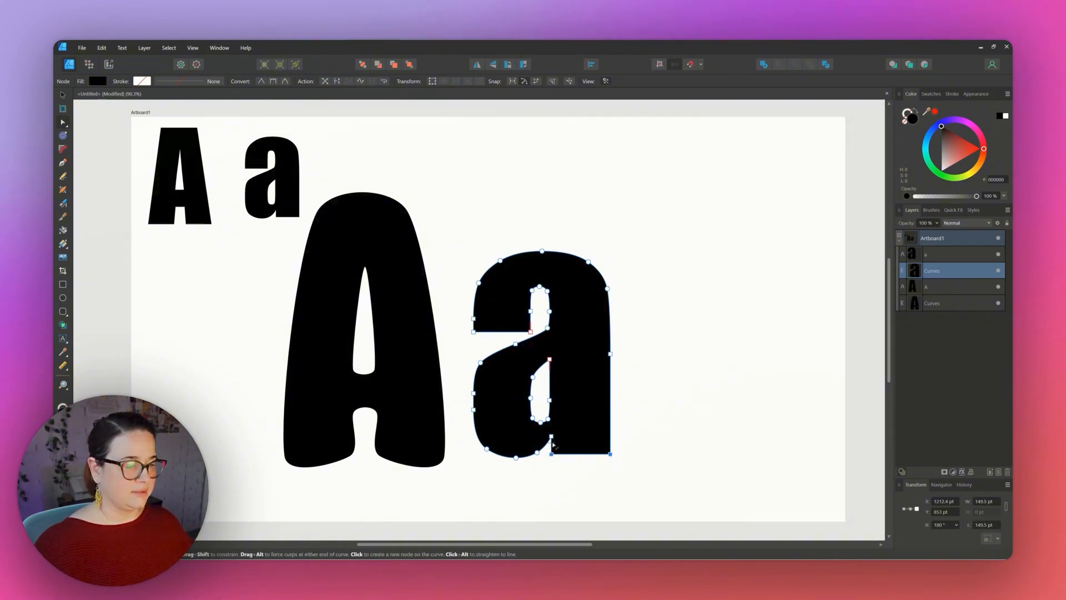
left_click(553, 438, "shift")
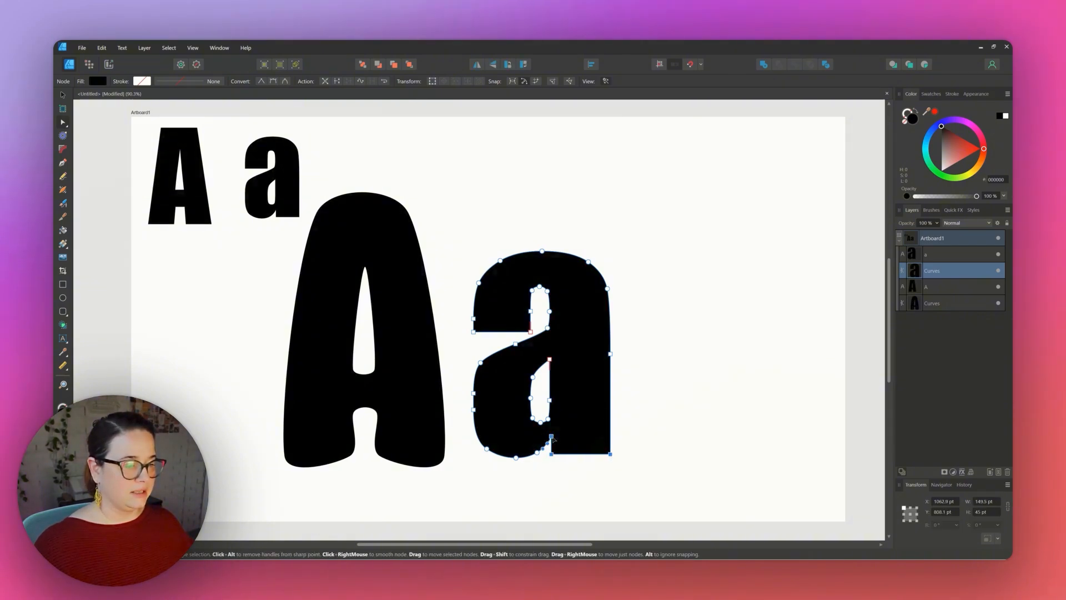
left_click(549, 359, "shift")
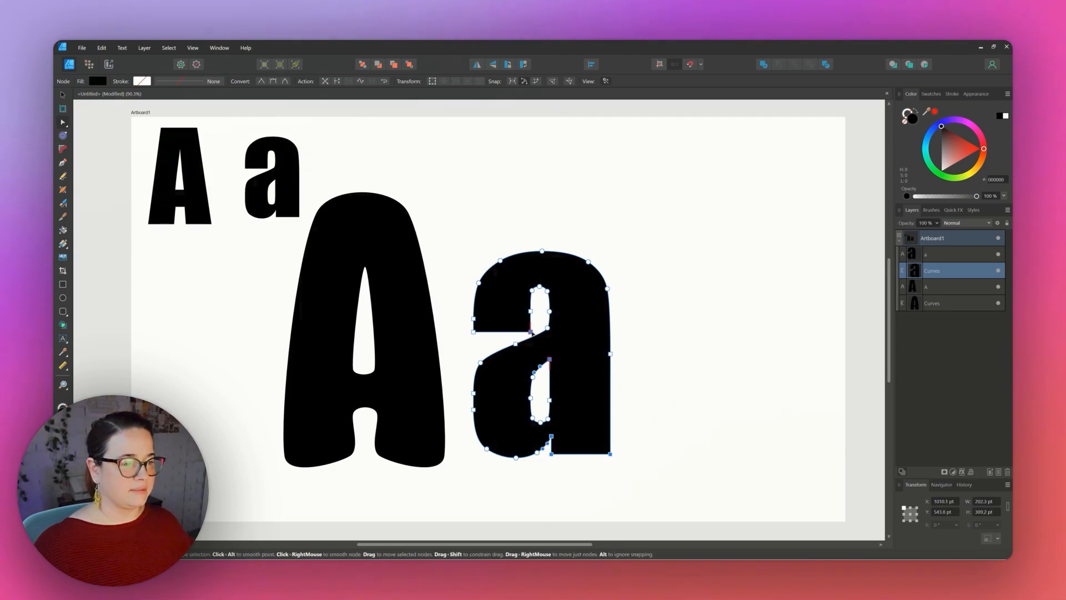
left_click(473, 332, "shift")
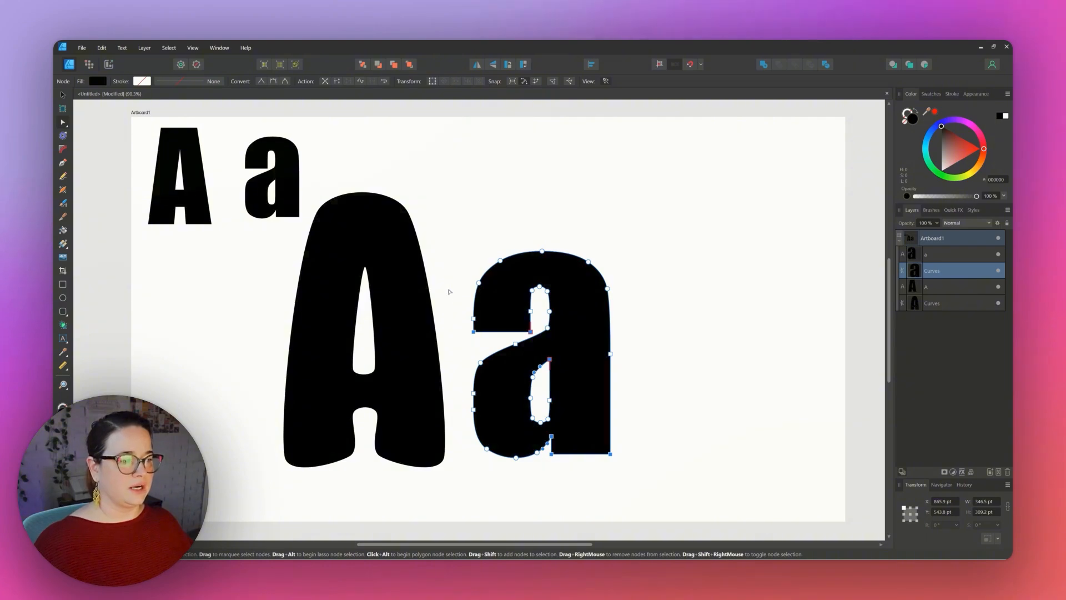
left_click(274, 81)
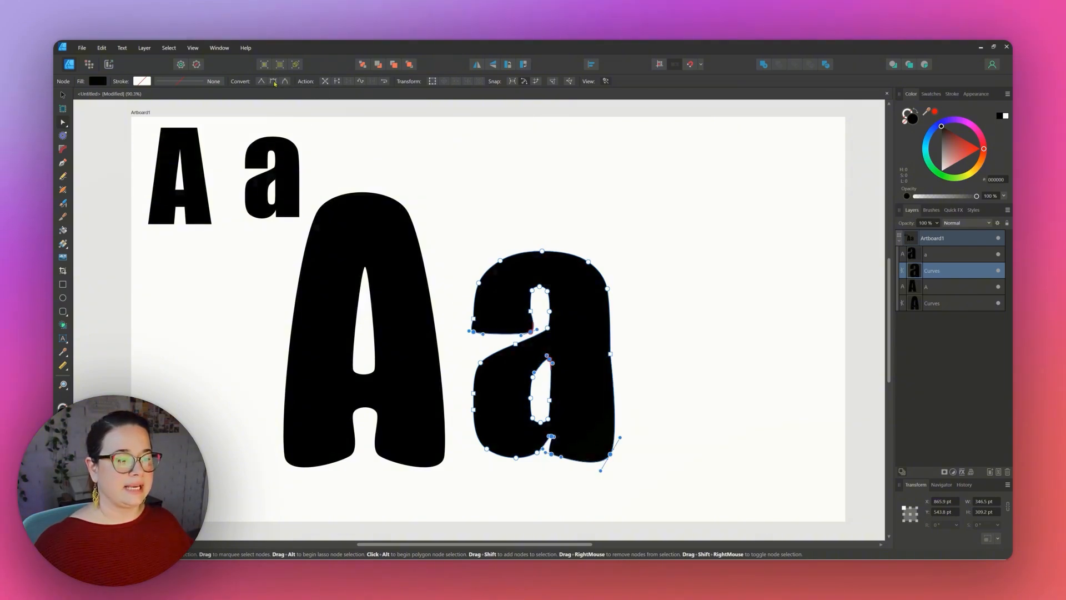
left_click(799, 319)
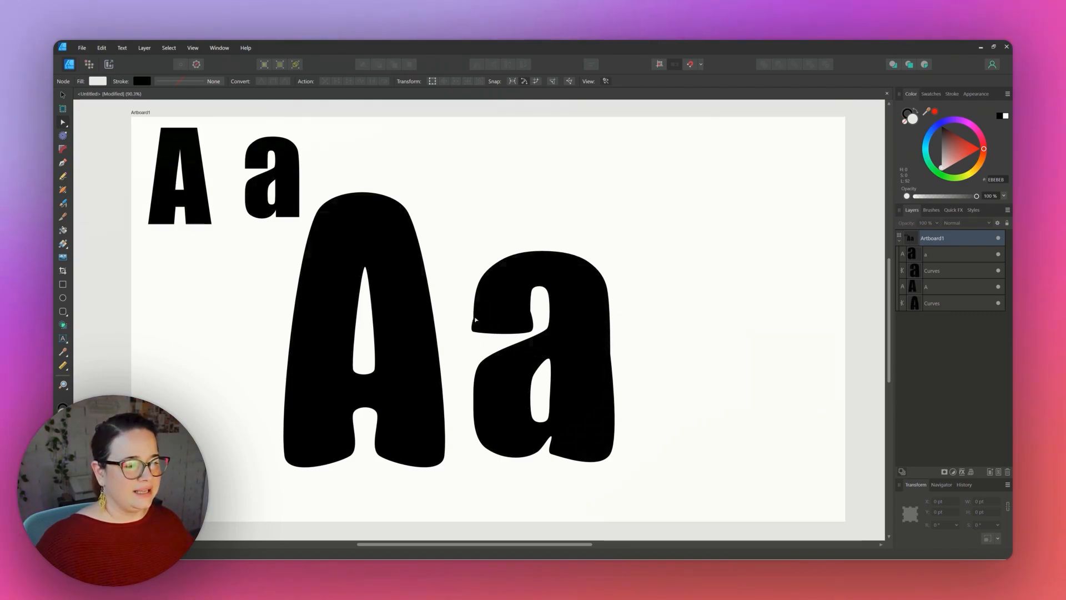
Delete the node at the a's upper-left terminal and the node on the left side of its upper counter.
left_click(478, 322)
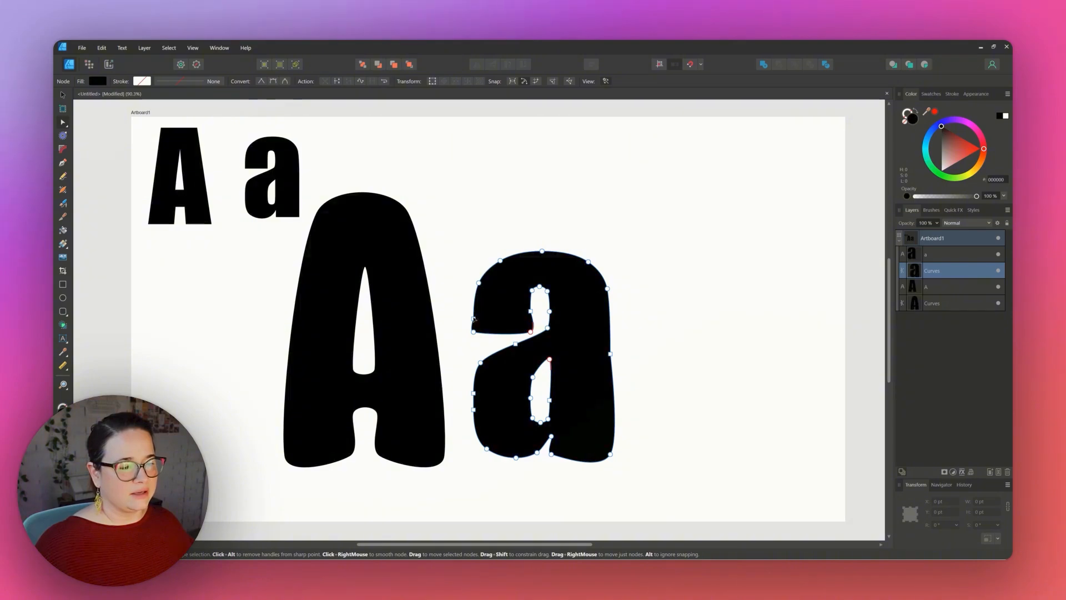
left_click(474, 319)
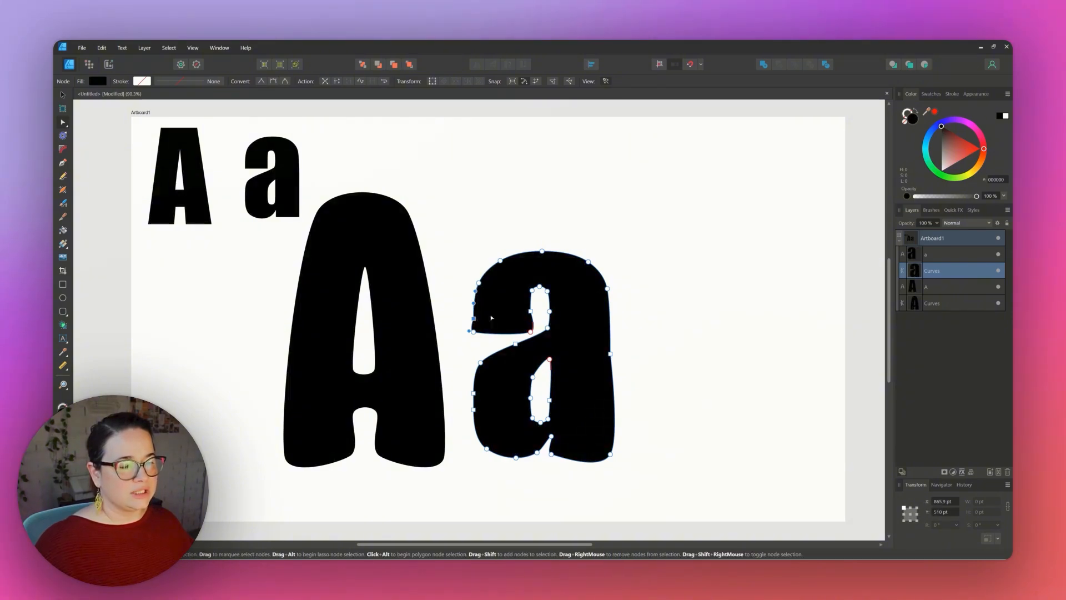
key("Delete")
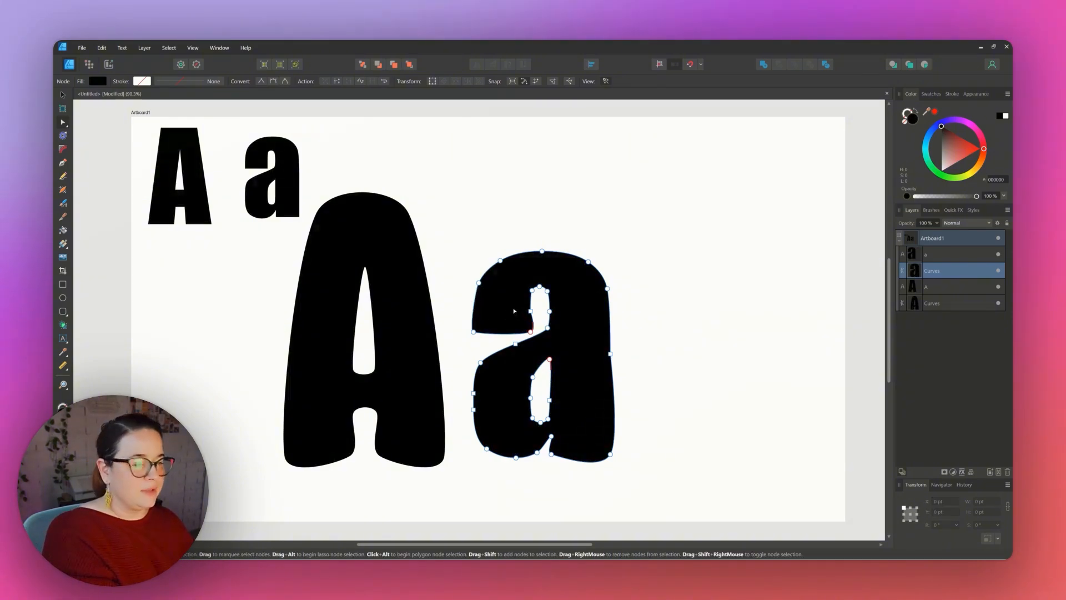
key("ctrl+d")
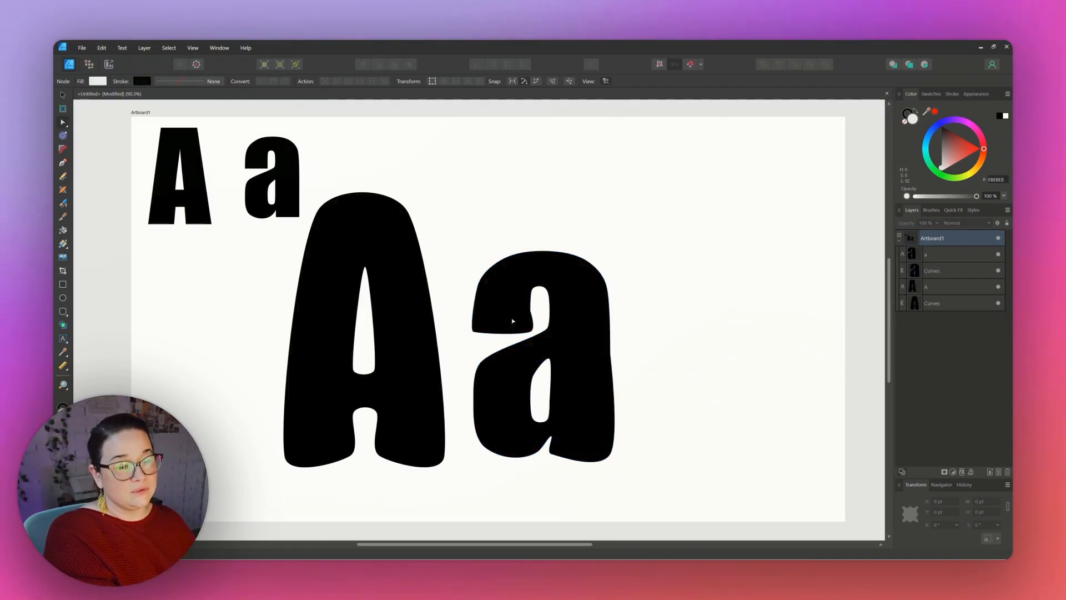
left_click(531, 312)
left_click(531, 312)
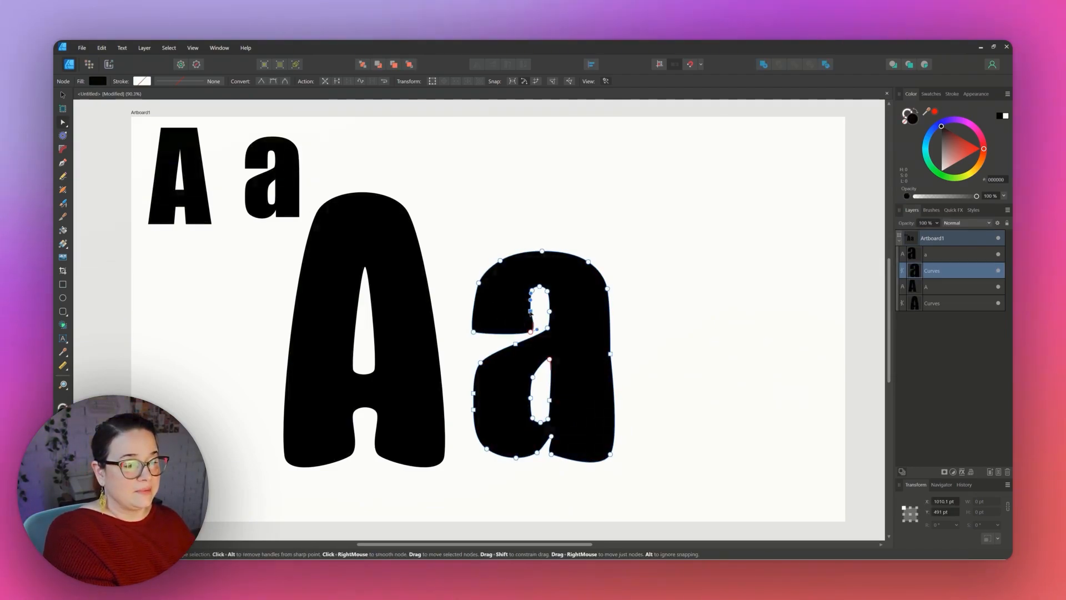
key("Delete")
key("ctrl+d")
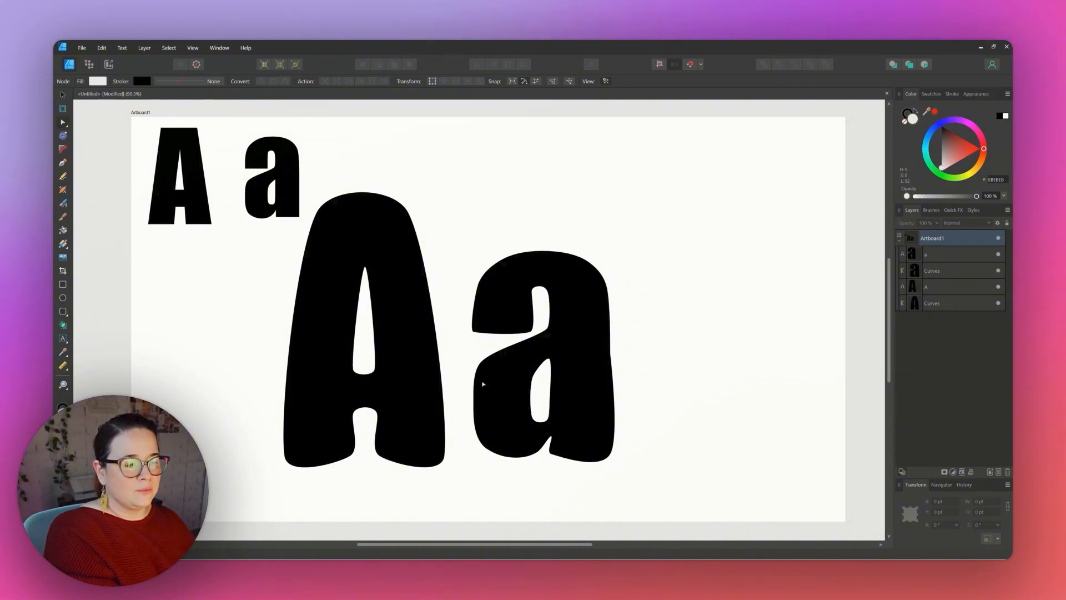
Zoom in on the large a and round the bottom of its upper-left terminal by reshaping that corner node's handles.
key("z")
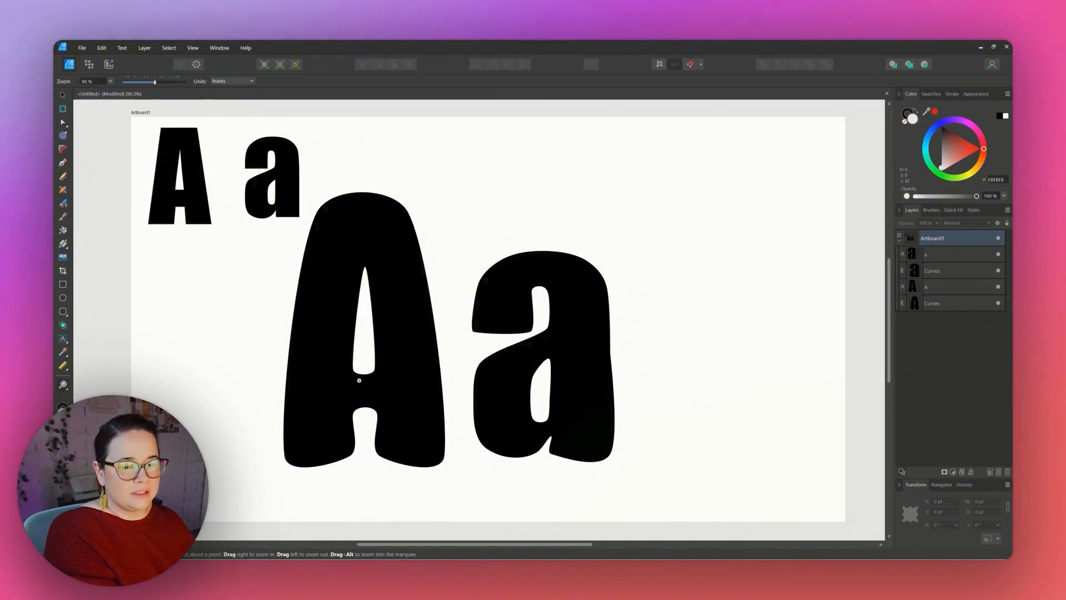
left_click_drag(481, 335, 722, 288)
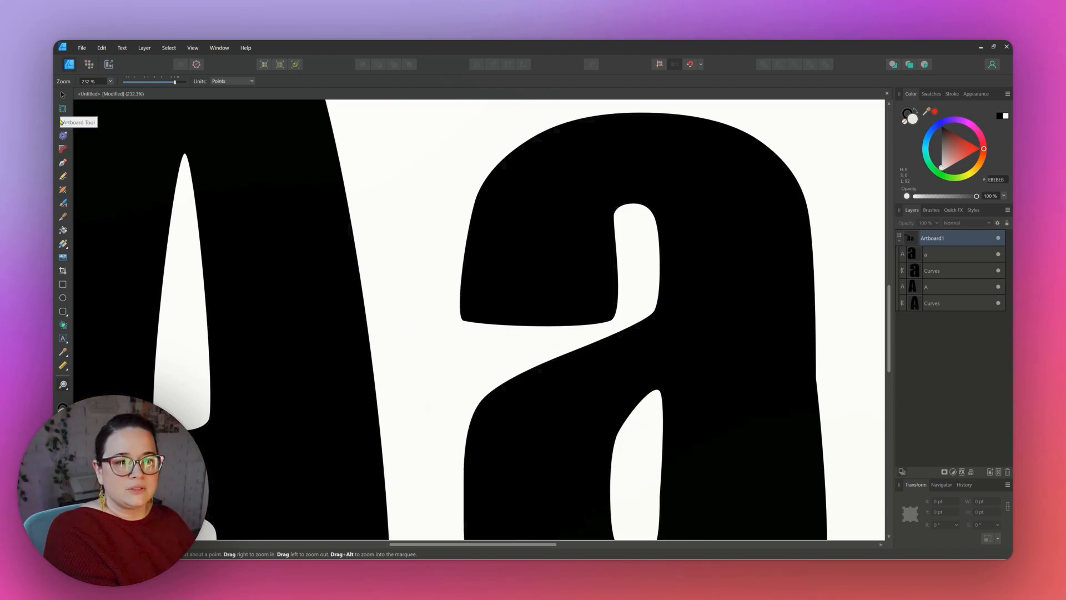
left_click(62, 122)
left_click(517, 322)
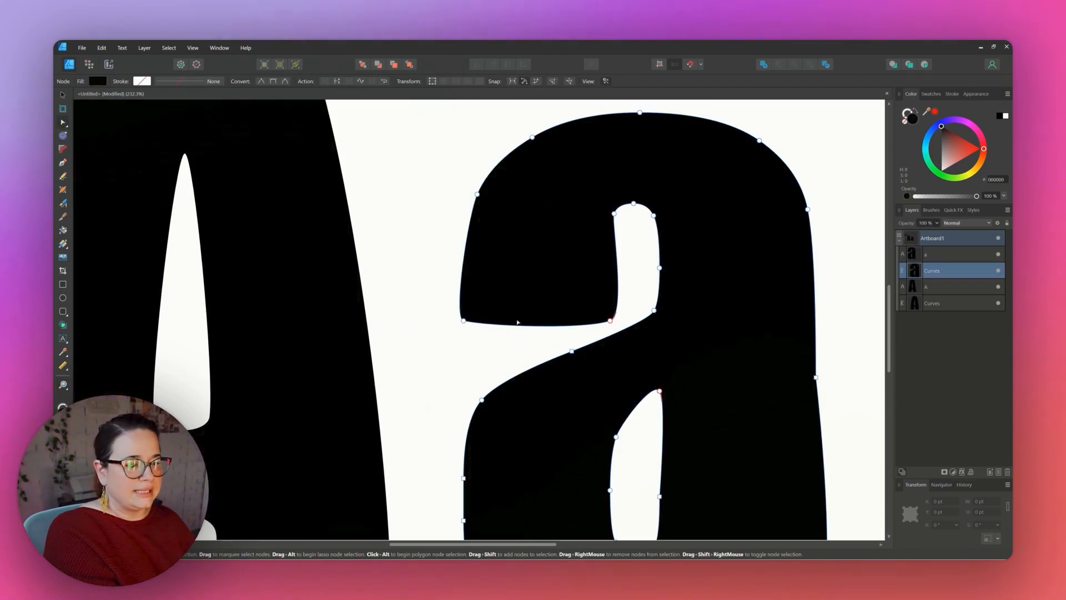
left_click(463, 320)
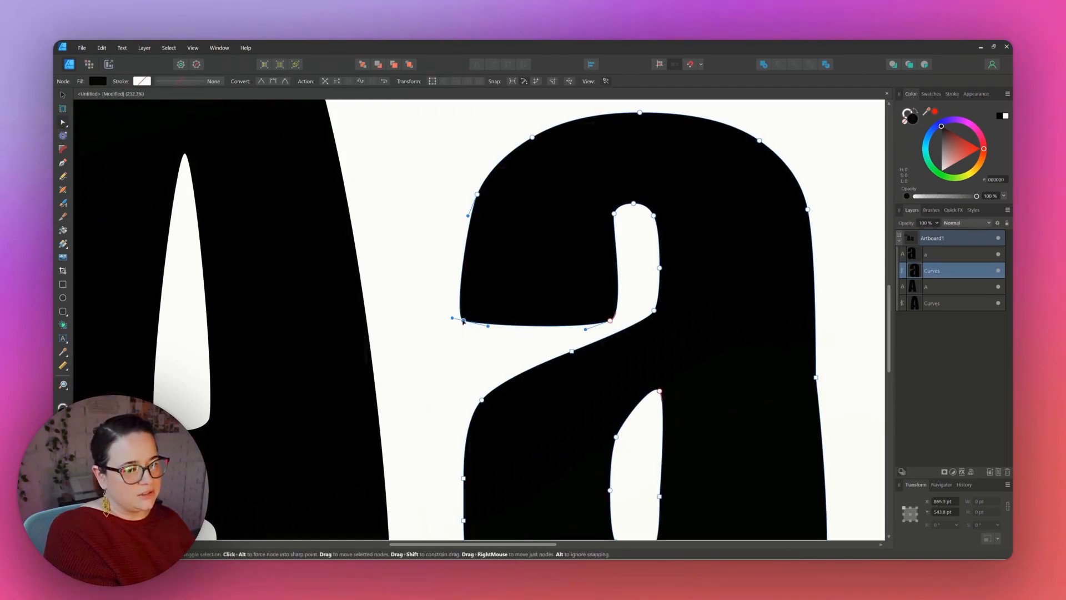
left_click_drag(452, 318, 454, 315)
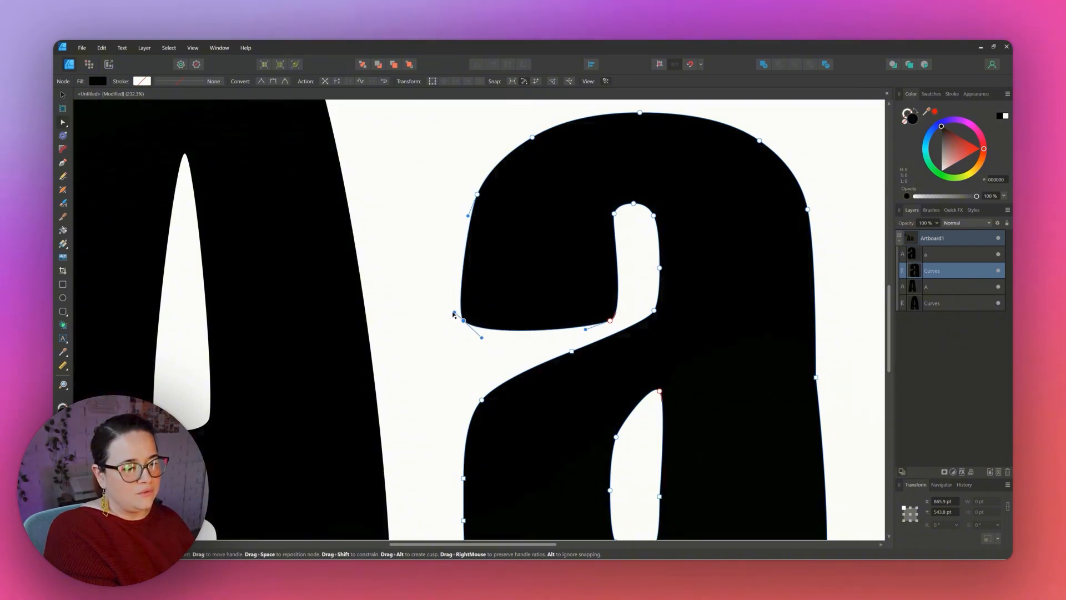
left_click(418, 333)
left_click(487, 317)
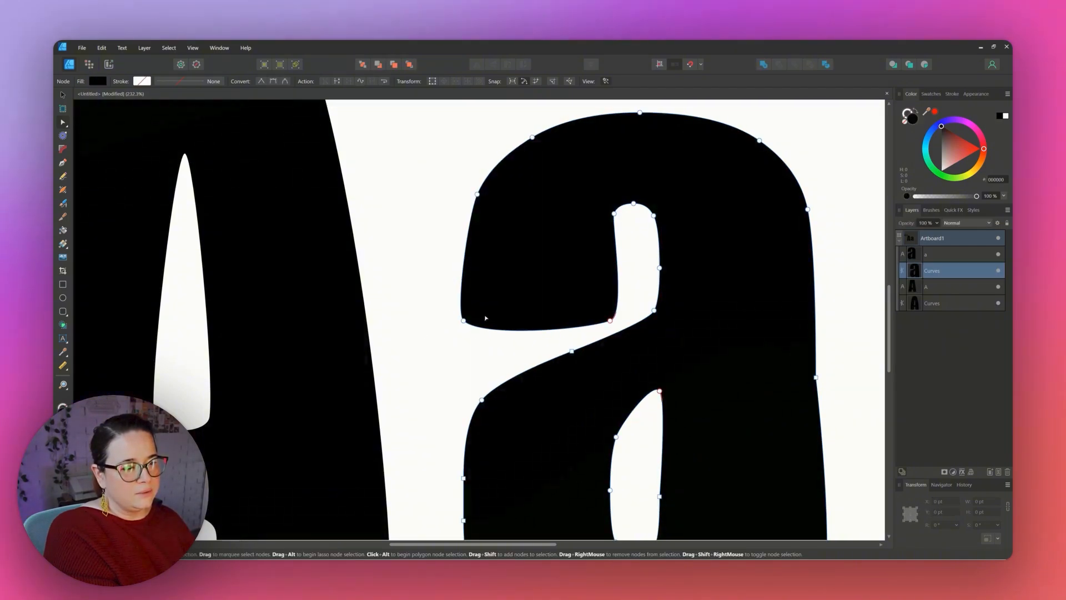
left_click(464, 320)
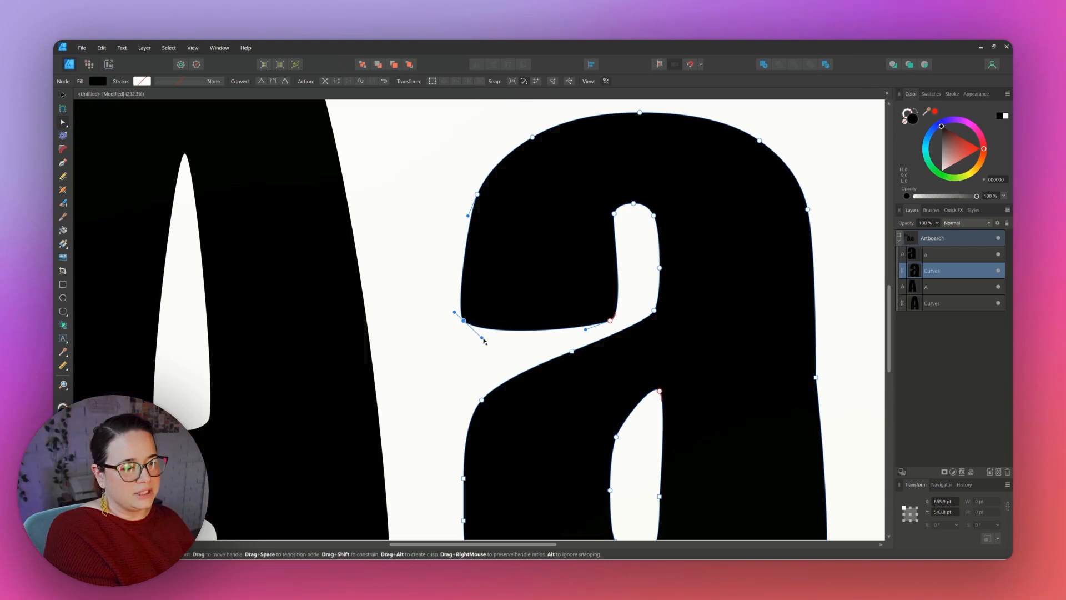
mouse_move(483, 339)
left_mouse_down()
mouse_move(459, 353)
mouse_move(502, 357)
mouse_move(490, 355)
left_mouse_up()
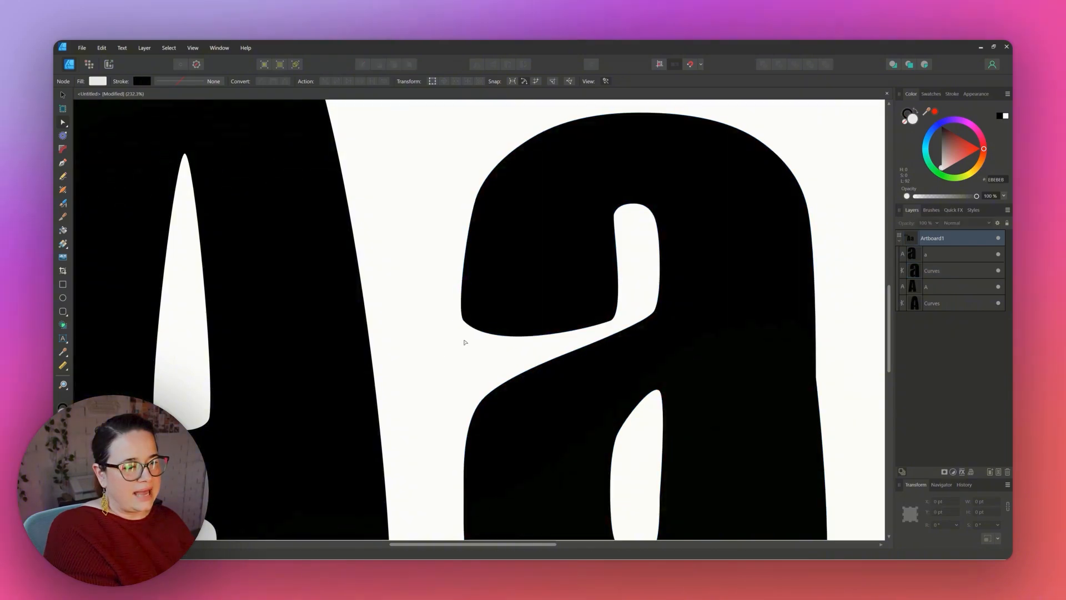
Adjust the handles of the junction node and the upper-left node of the a's upper counter to smooth the counter.
left_click(610, 321)
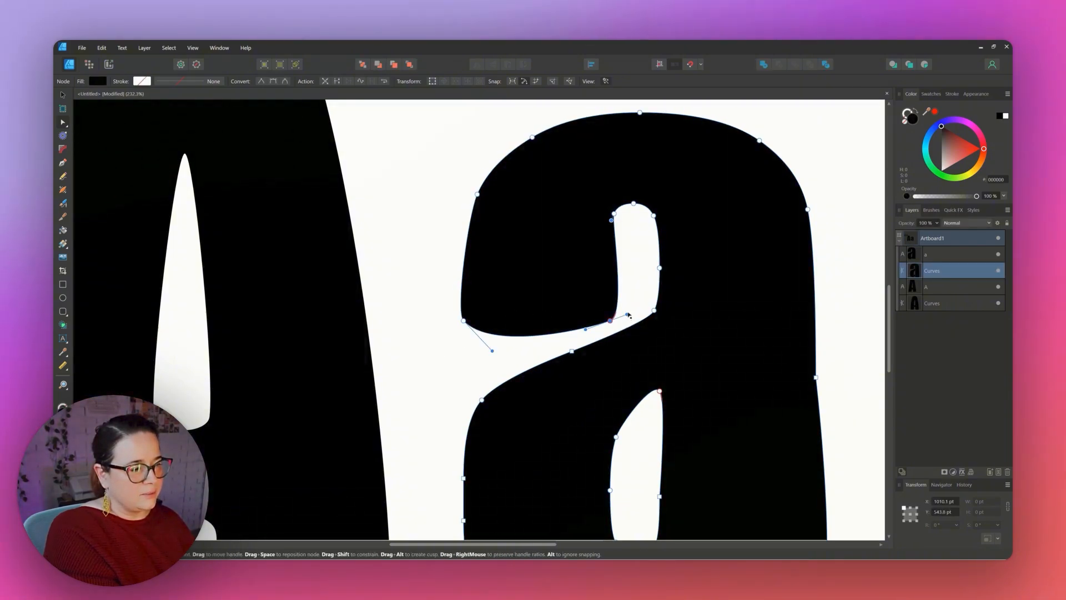
left_click_drag(629, 316, 628, 309)
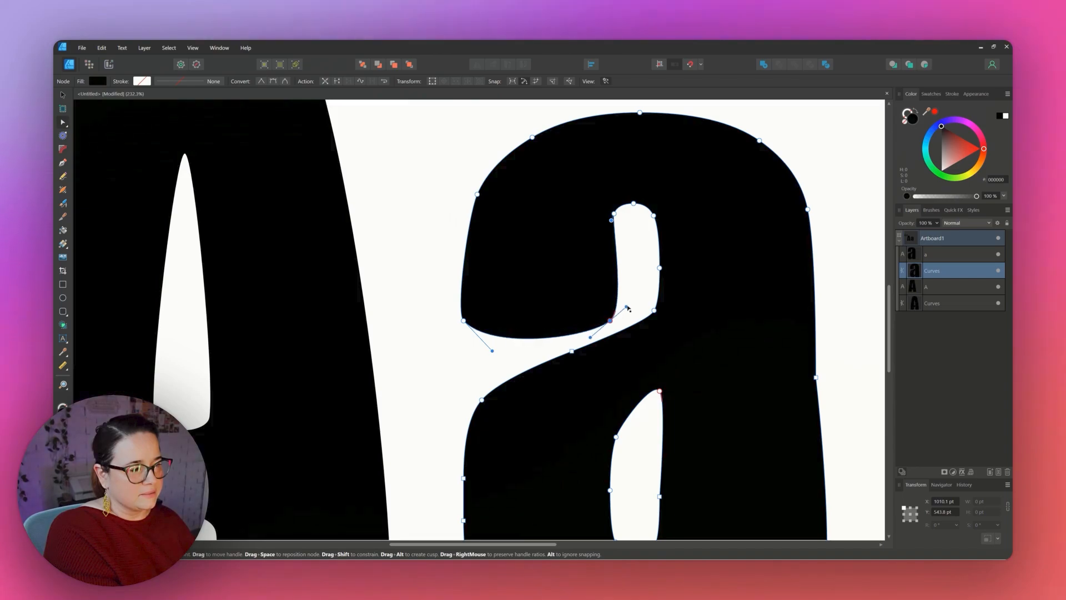
left_click(637, 267)
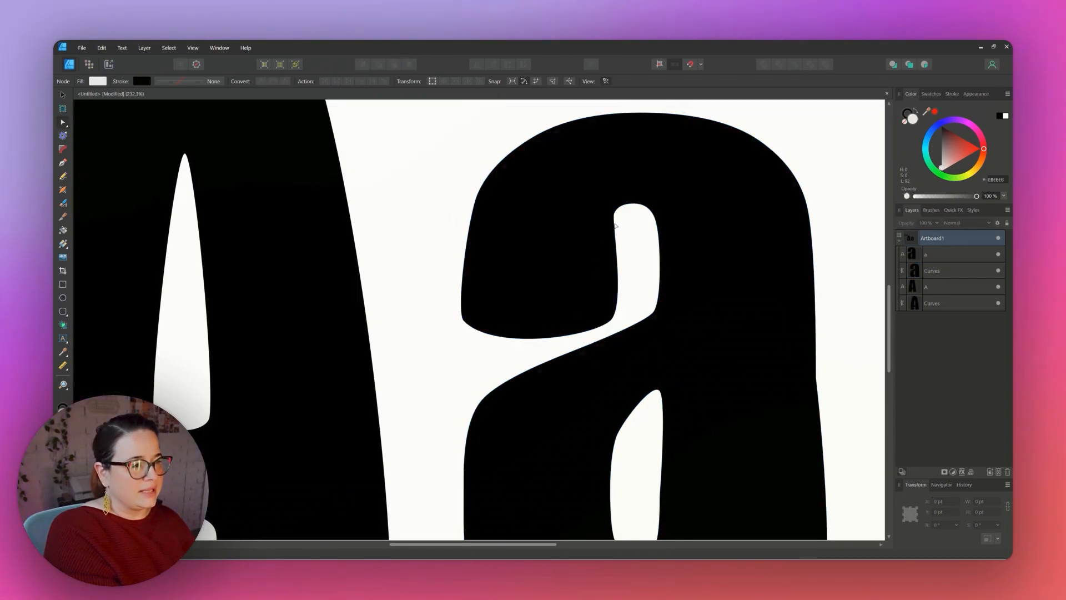
left_click(616, 226)
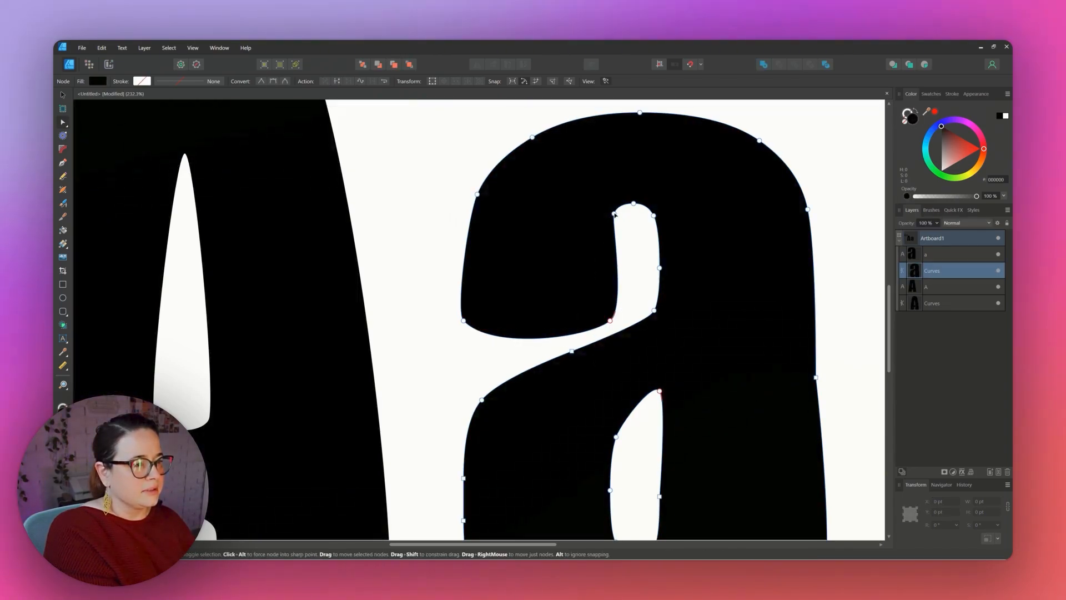
left_click(614, 214)
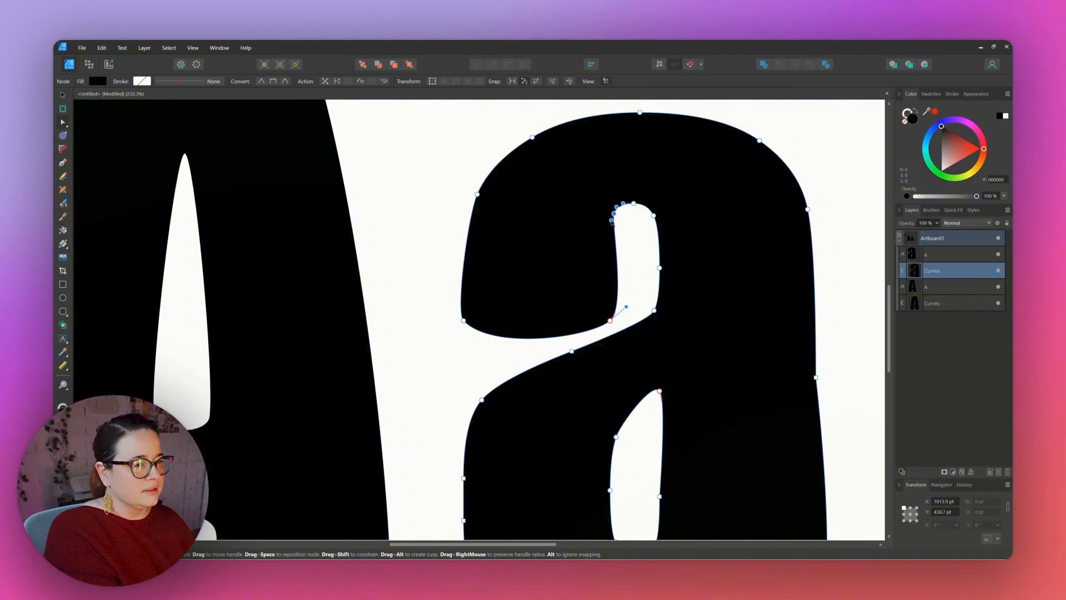
left_click_drag(613, 222, 615, 224)
key("ctrl+d")
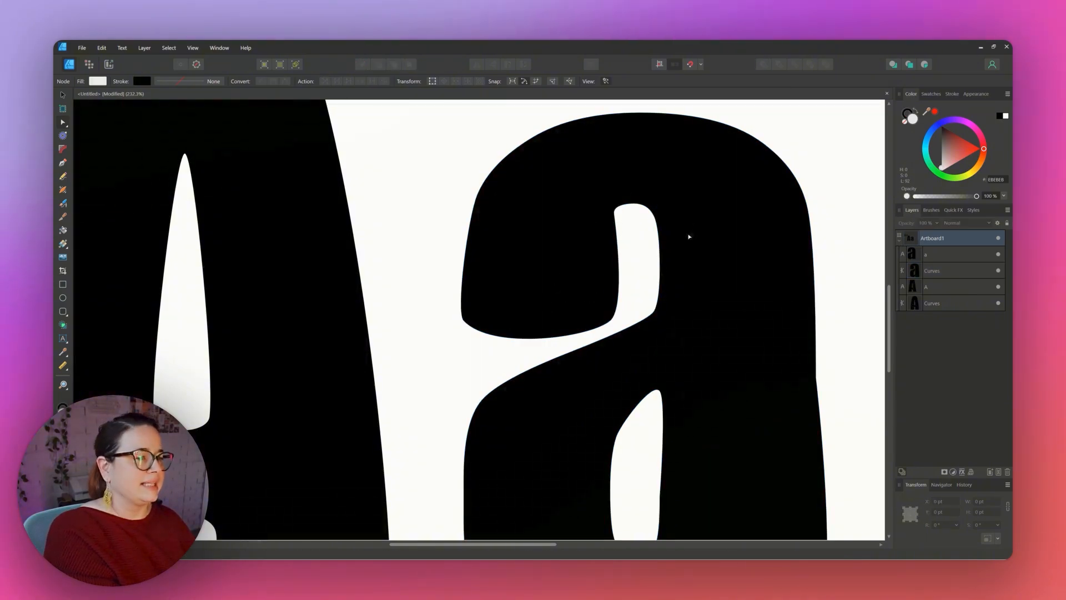
Nudge the terminal's lower-left node slightly inward and straighten its handle to refine the terminal's curve.
left_click(502, 311)
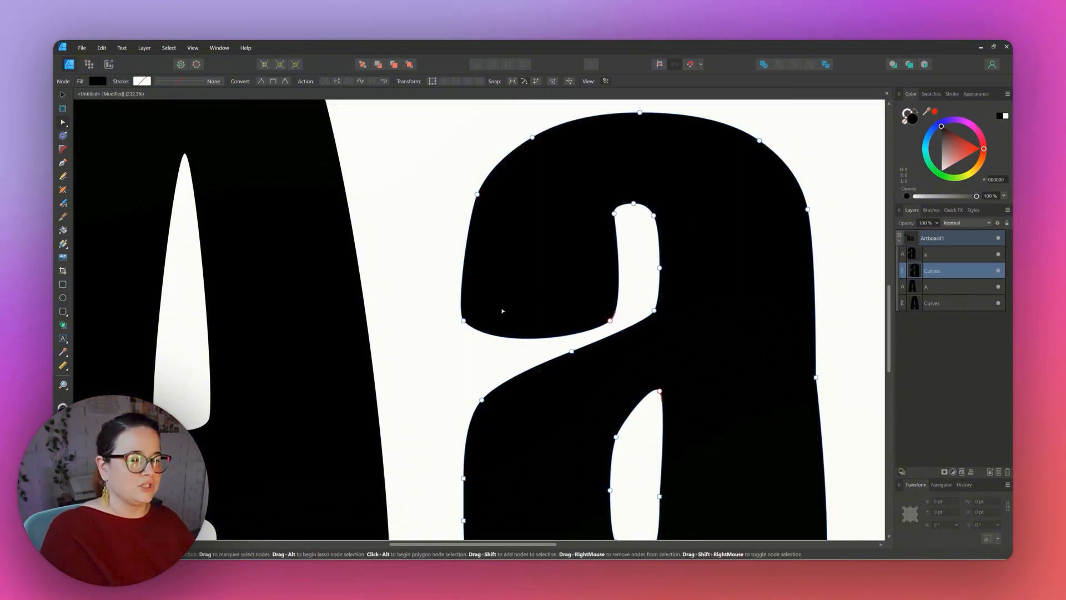
left_click(464, 321)
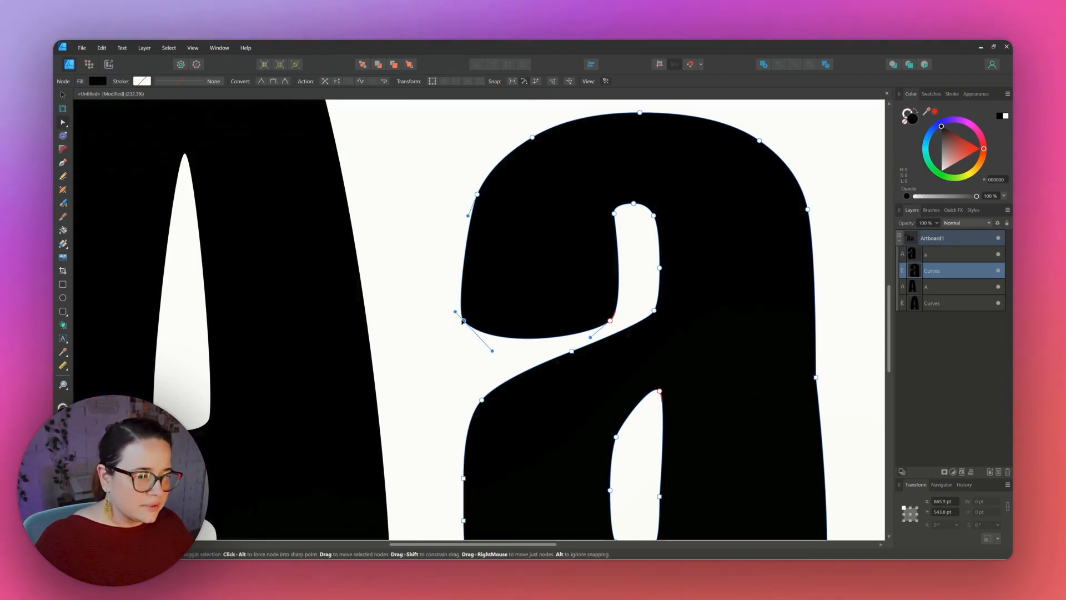
left_click_drag(464, 321, 471, 319)
left_click(429, 342)
left_click(498, 303)
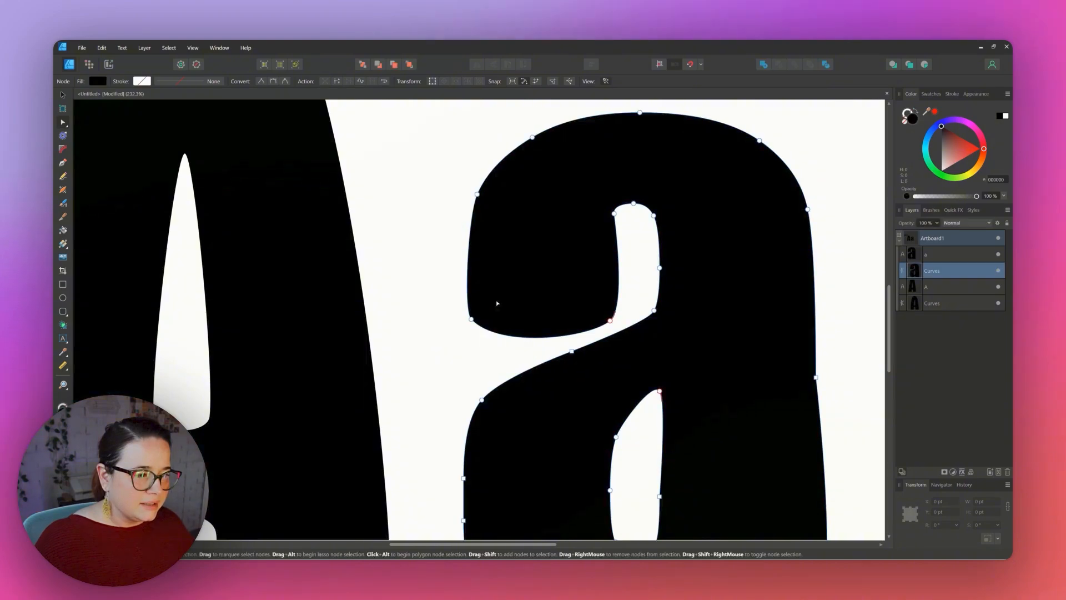
left_click(471, 318)
left_click_drag(463, 311, 471, 310)
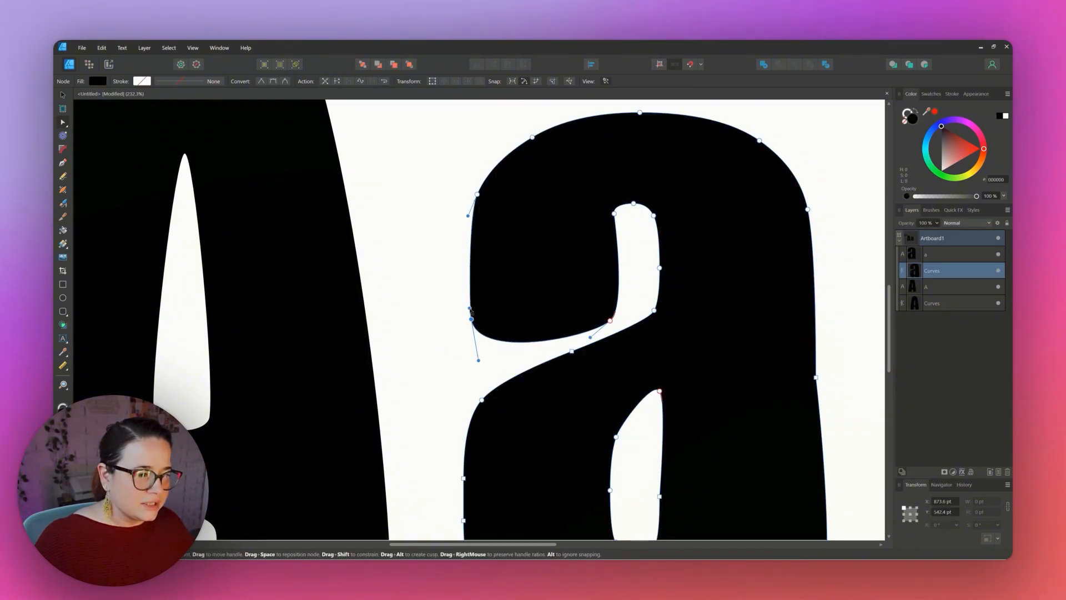
left_click(426, 333)
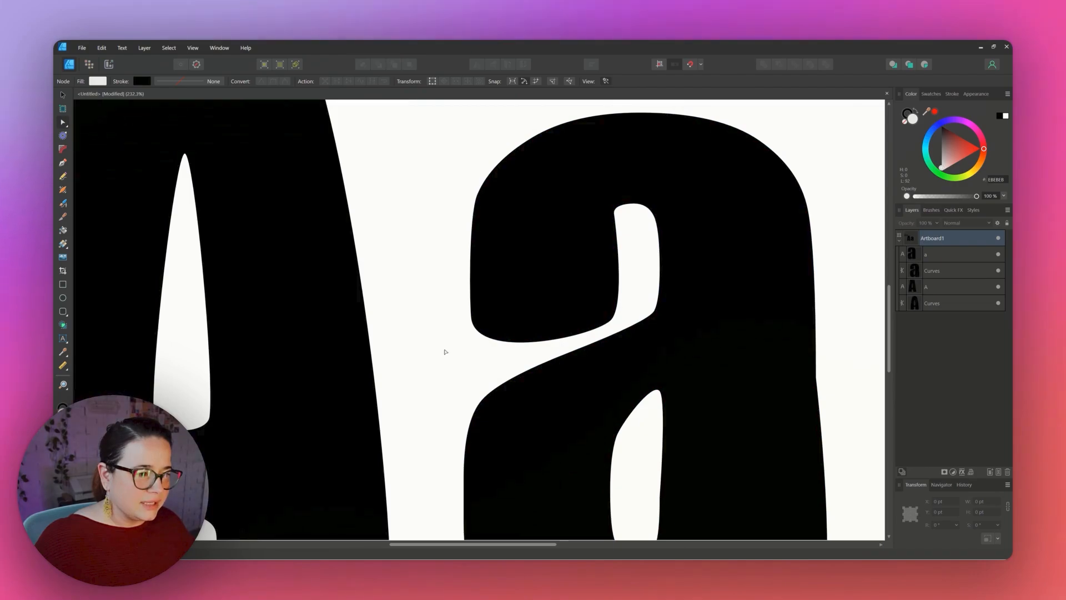
Lower the node at the base of the a's stem notch and bend the adjacent bottom curve downward.
scroll(732, 325, "down", 5)
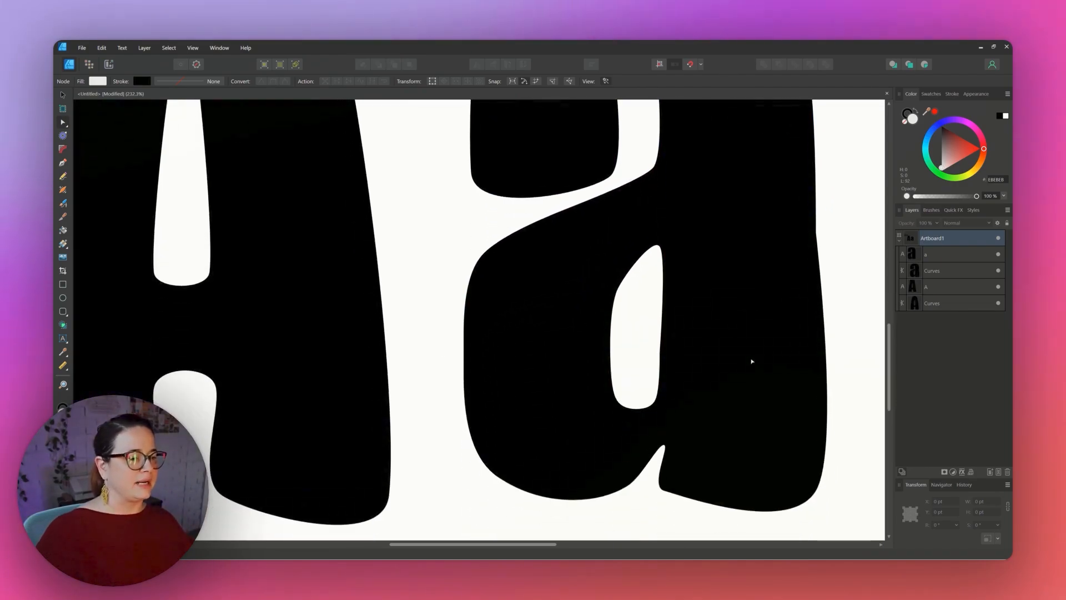
scroll(743, 444, "down", 3)
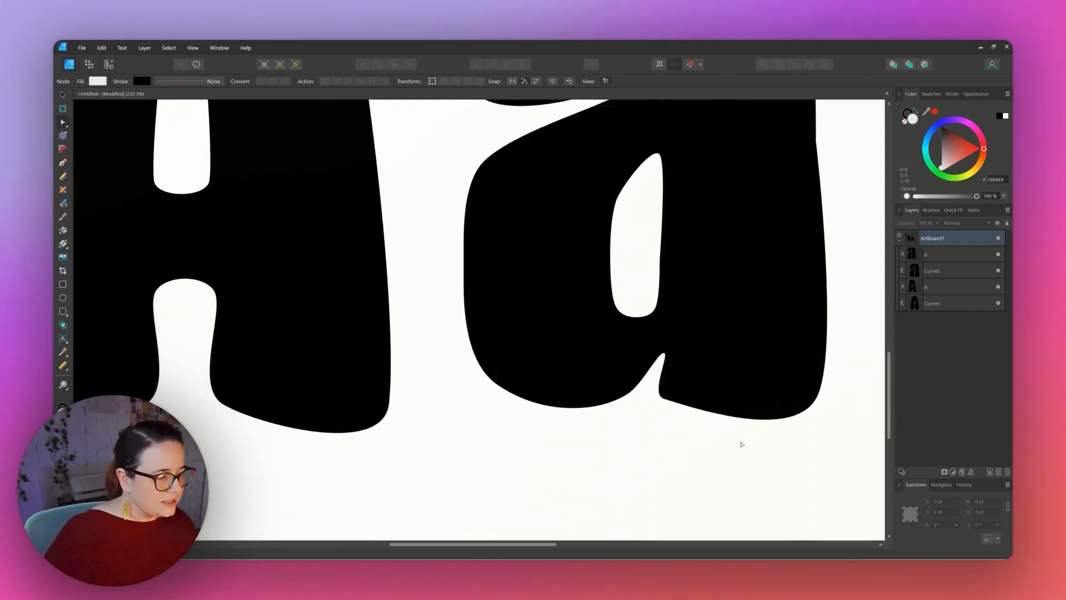
scroll(742, 444, "up", 1)
left_click(664, 426)
left_click(664, 425)
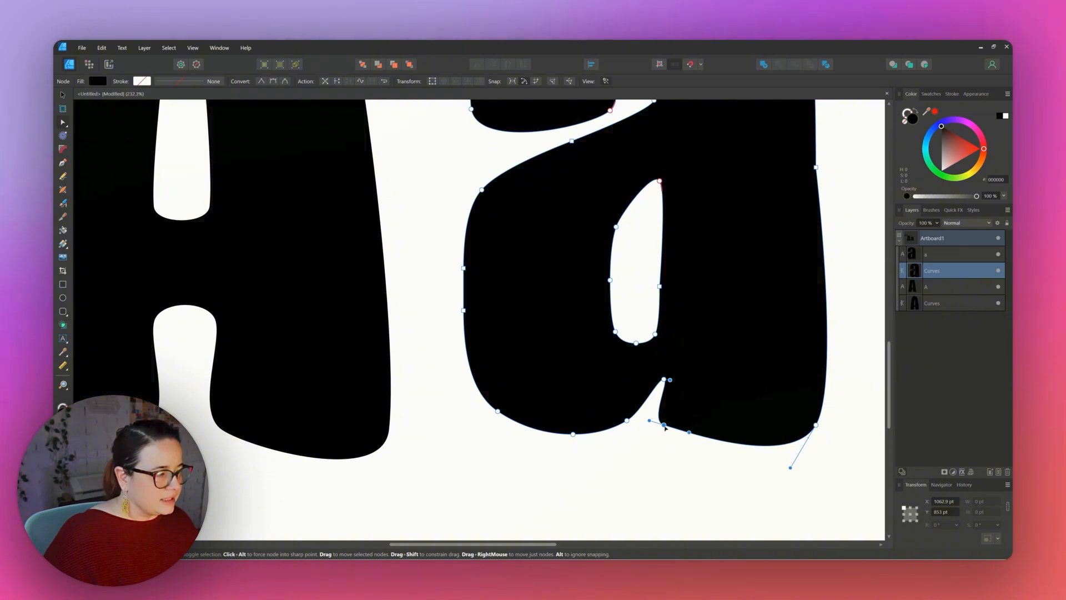
left_click_drag(665, 427, 664, 437)
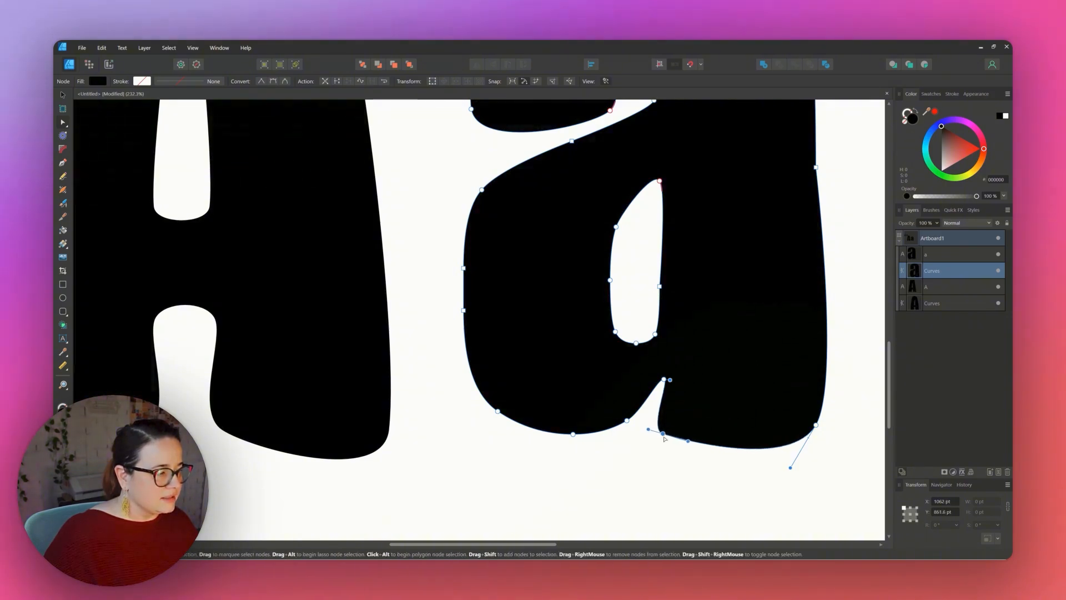
left_click(696, 480)
left_click(665, 434)
left_click(663, 433)
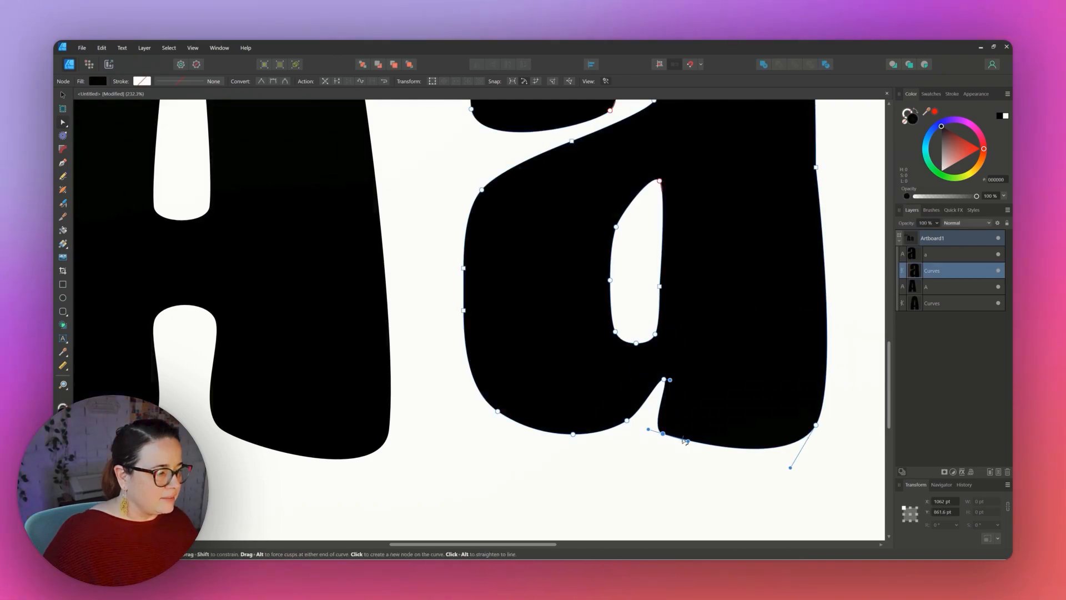
left_click_drag(688, 443, 686, 459)
left_click(673, 471)
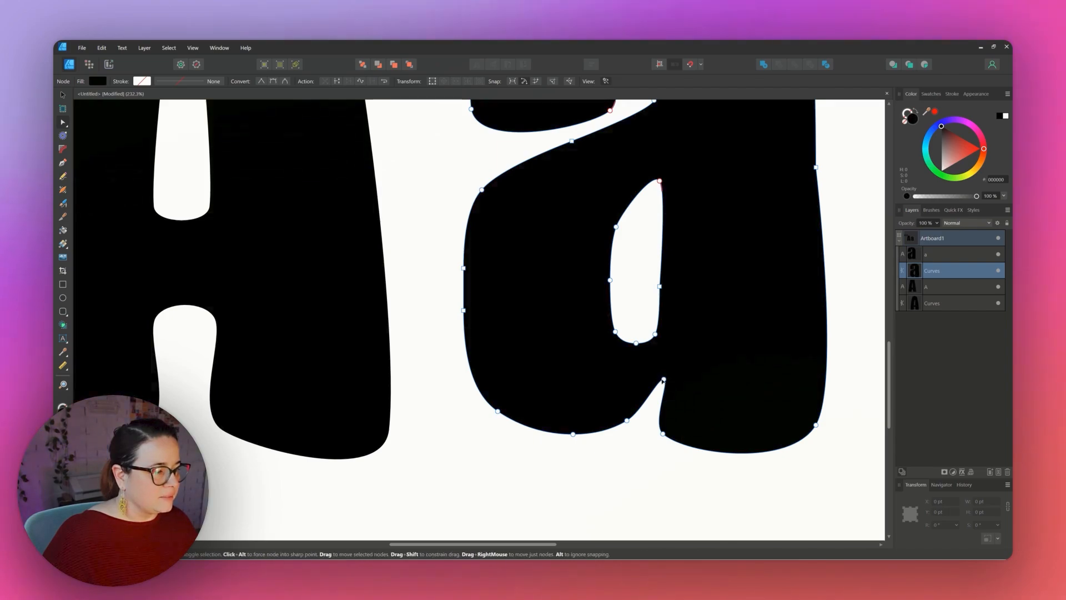
Move the tip node of the notch between the a's bowl and stem down and to the left.
left_click(663, 380)
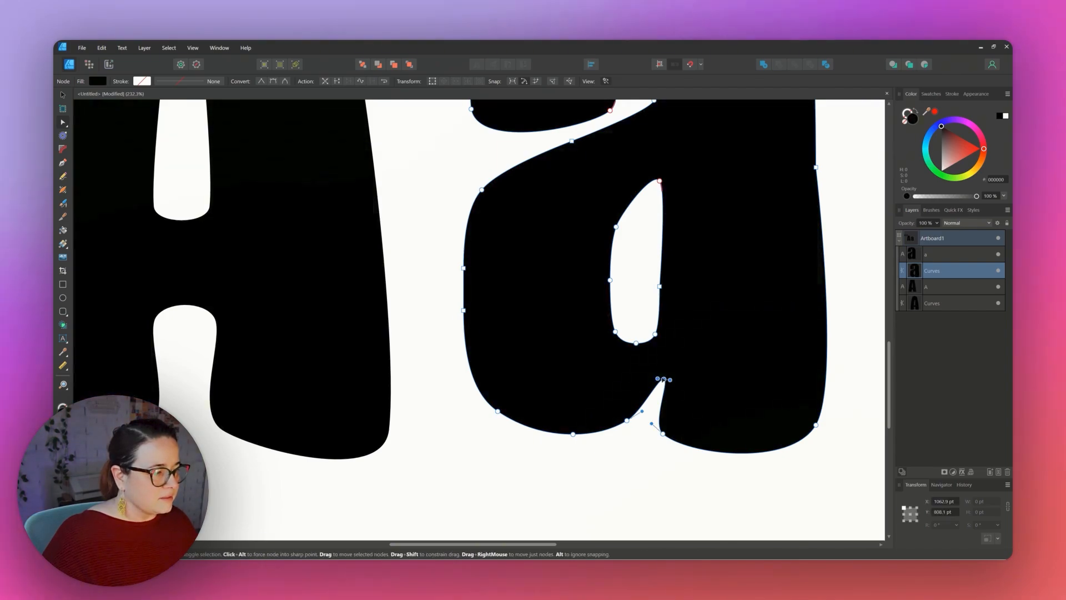
left_click_drag(662, 381, 658, 391)
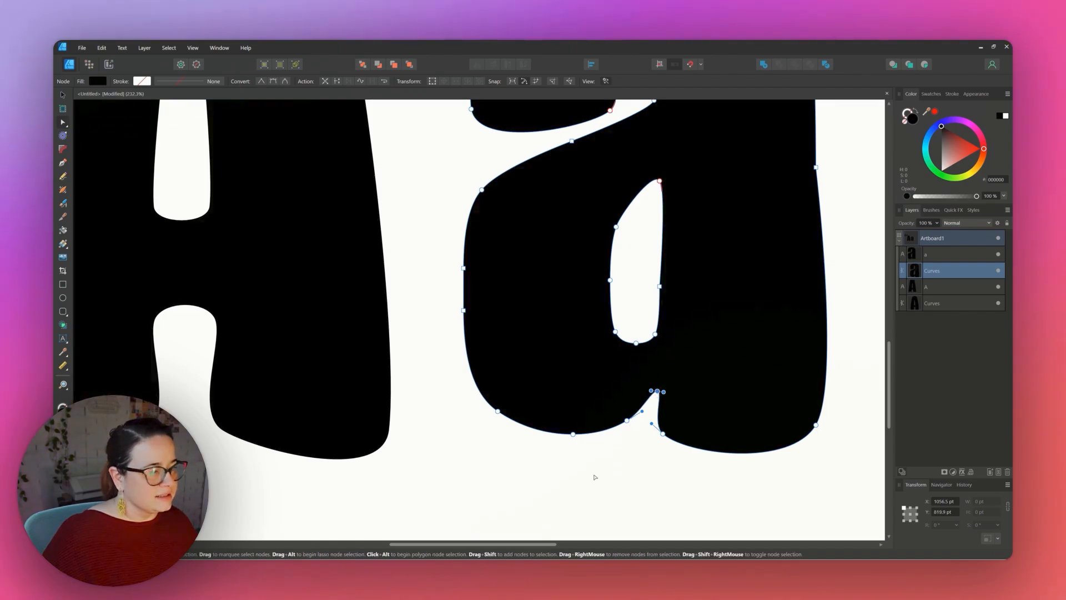
left_click(595, 477)
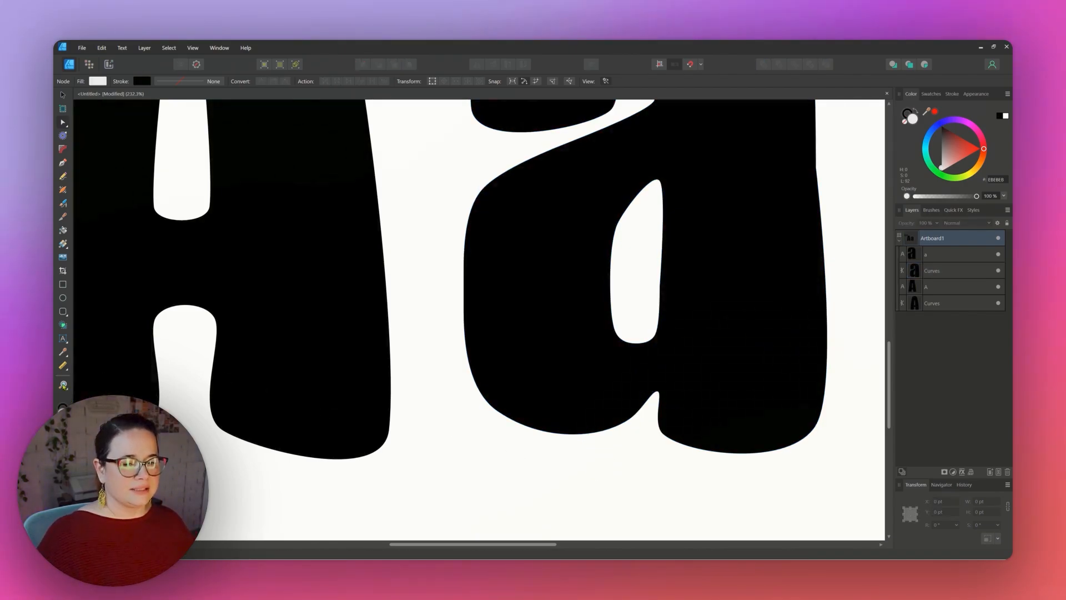
Zoom out and fine-tune the handles at the junction between the a's upper counter and bowl.
left_click(64, 384)
left_click_drag(605, 385, 281, 417)
key("v")
scroll(694, 403, "up", 1)
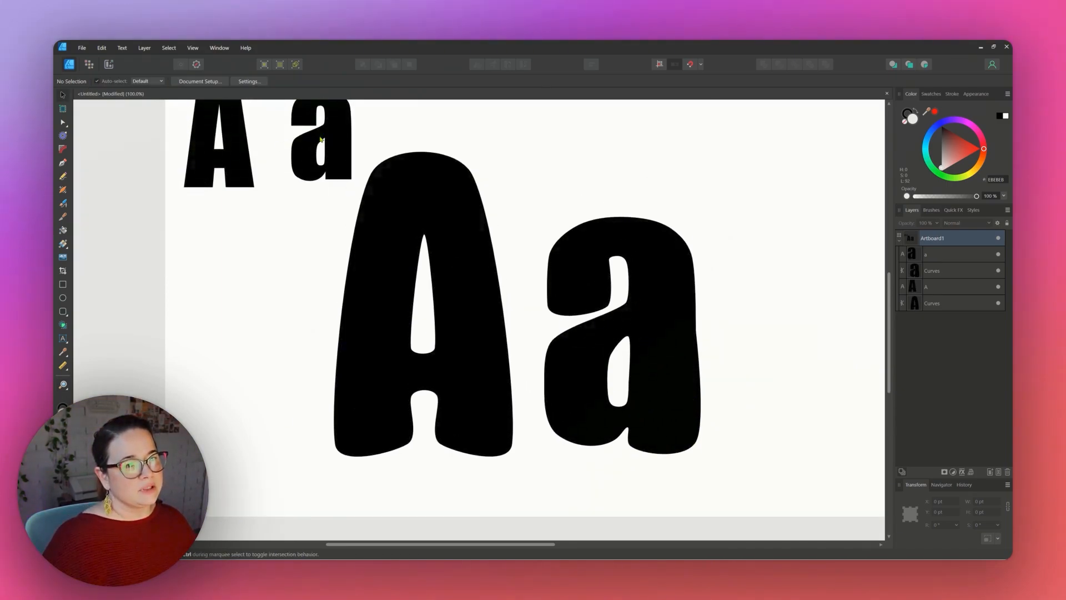
left_click(654, 340)
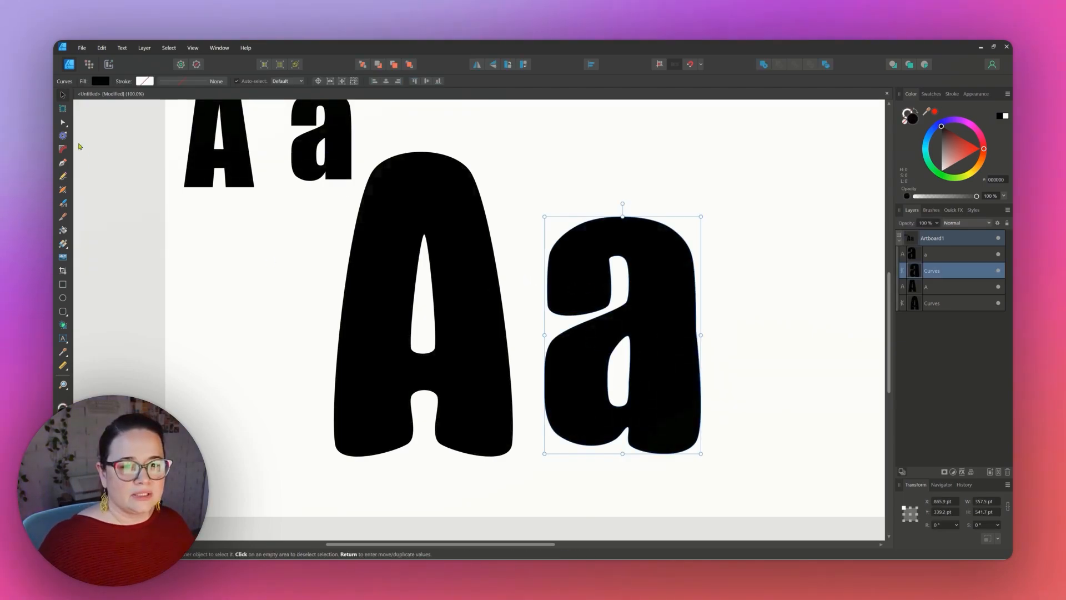
left_click(62, 122)
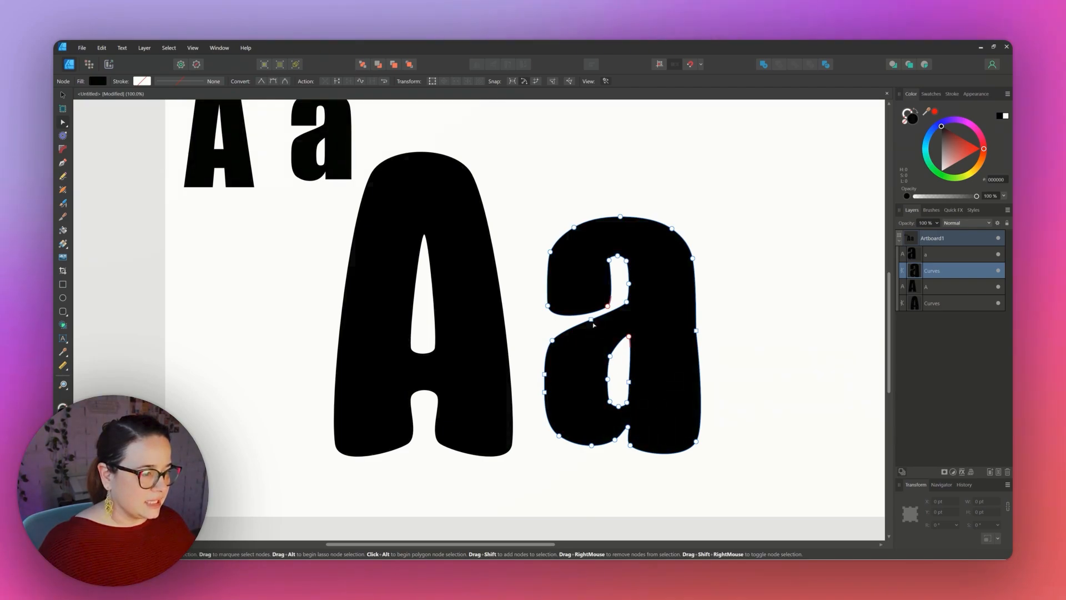
mouse_move(592, 321)
left_mouse_down()
mouse_move(594, 331)
mouse_move(613, 322)
left_mouse_up()
left_click(747, 331)
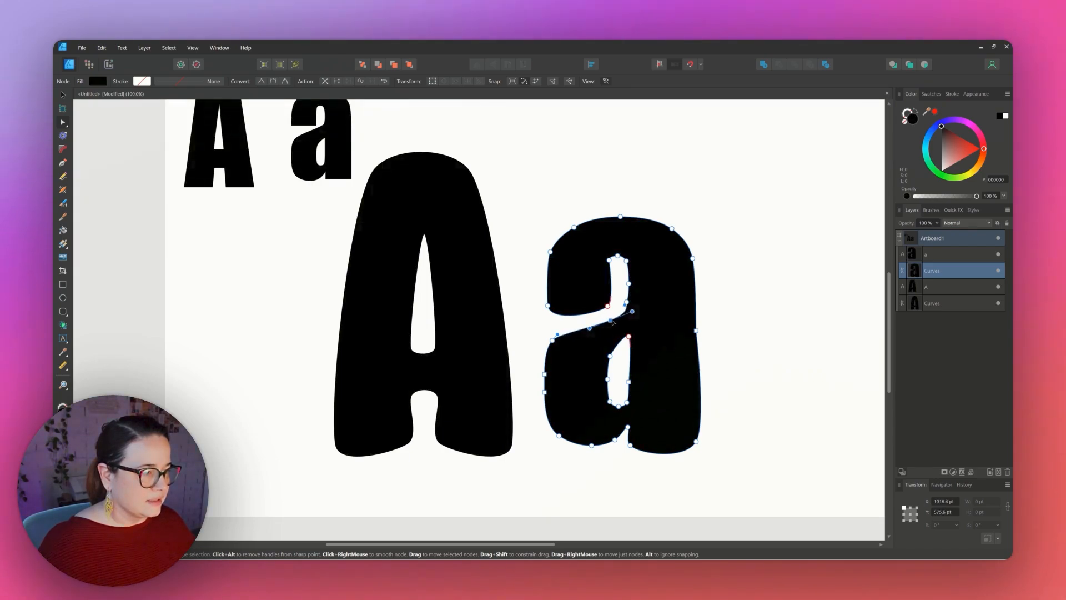
left_click(747, 331)
left_click(640, 304)
left_click(628, 302)
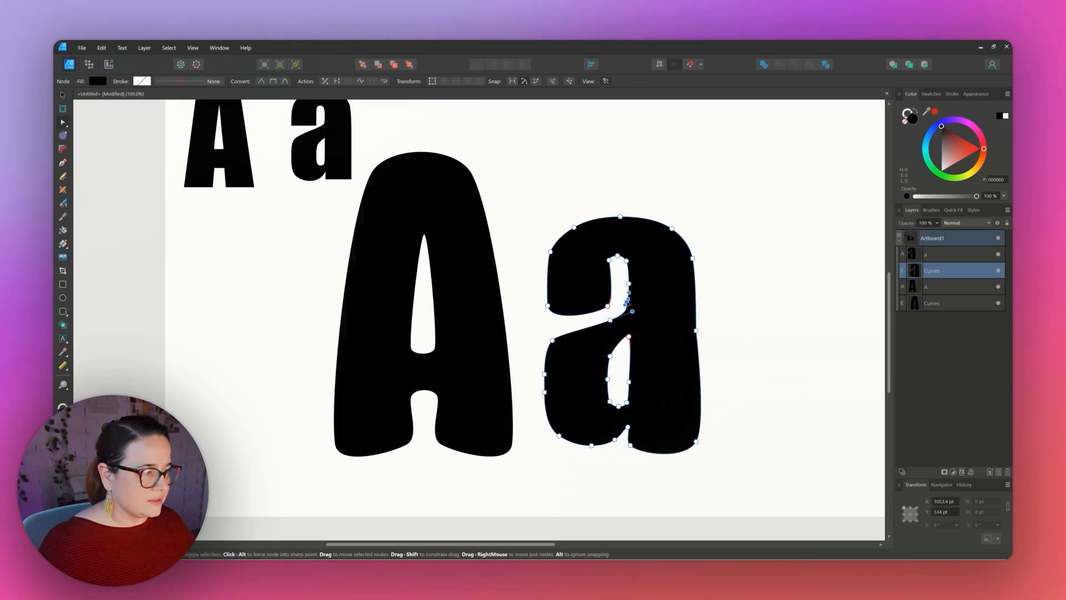
left_click(745, 305)
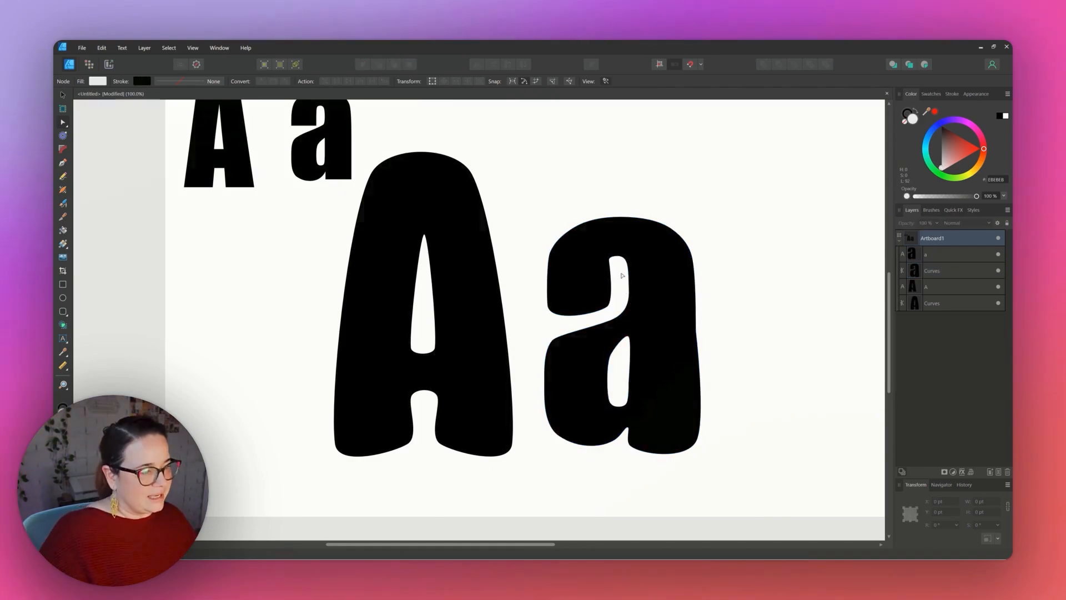
left_click(550, 388)
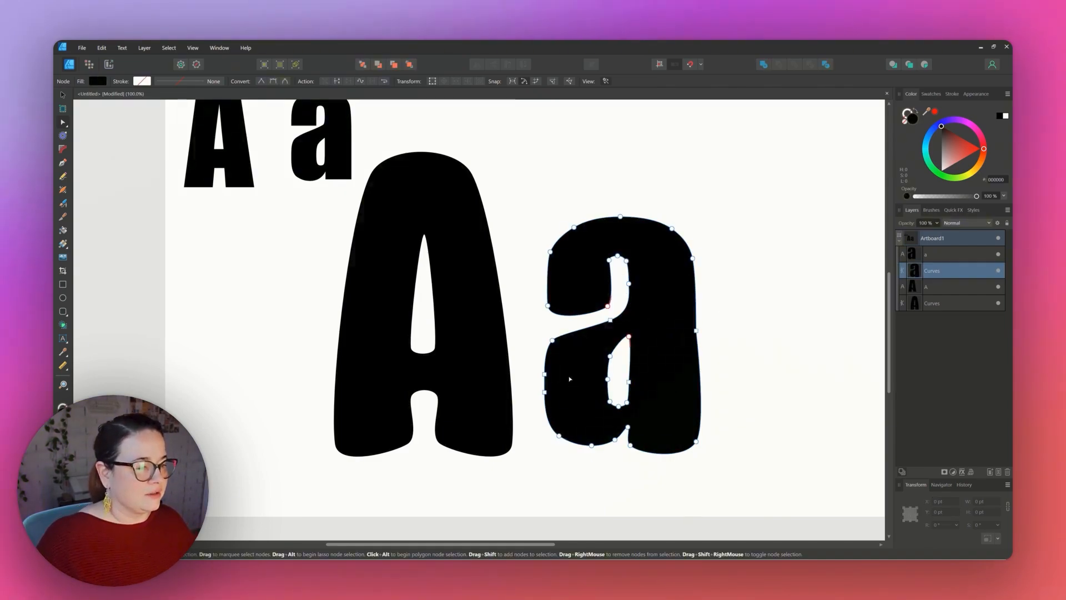
Nudge the node on the left edge of the a's bowl slightly to the right.
left_click(553, 342)
left_click(553, 342)
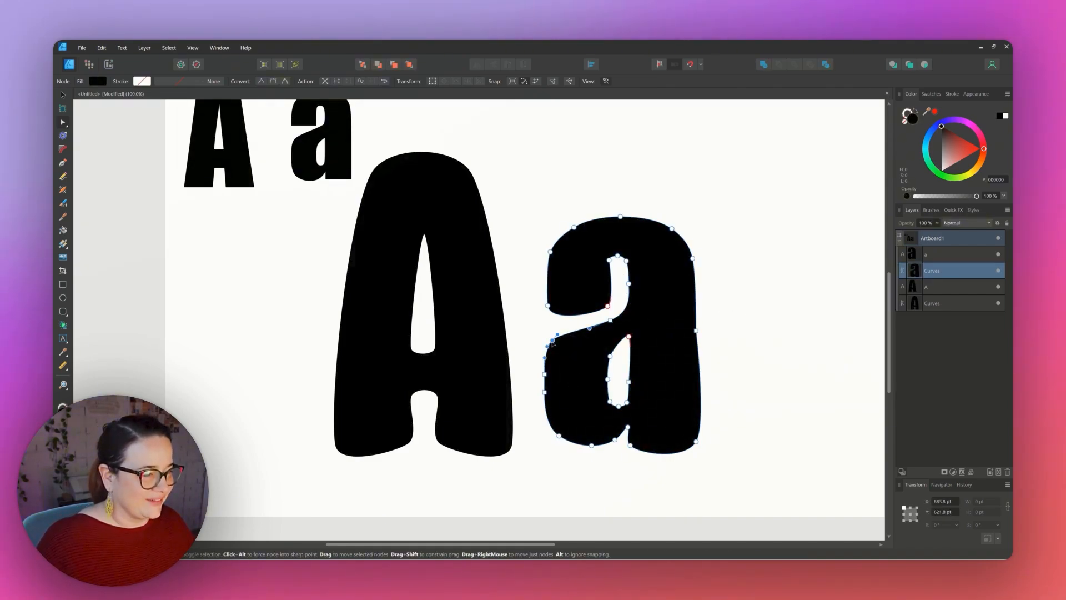
mouse_move(553, 345)
left_mouse_down()
mouse_move(569, 351)
mouse_move(561, 346)
left_mouse_up()
left_click(548, 334)
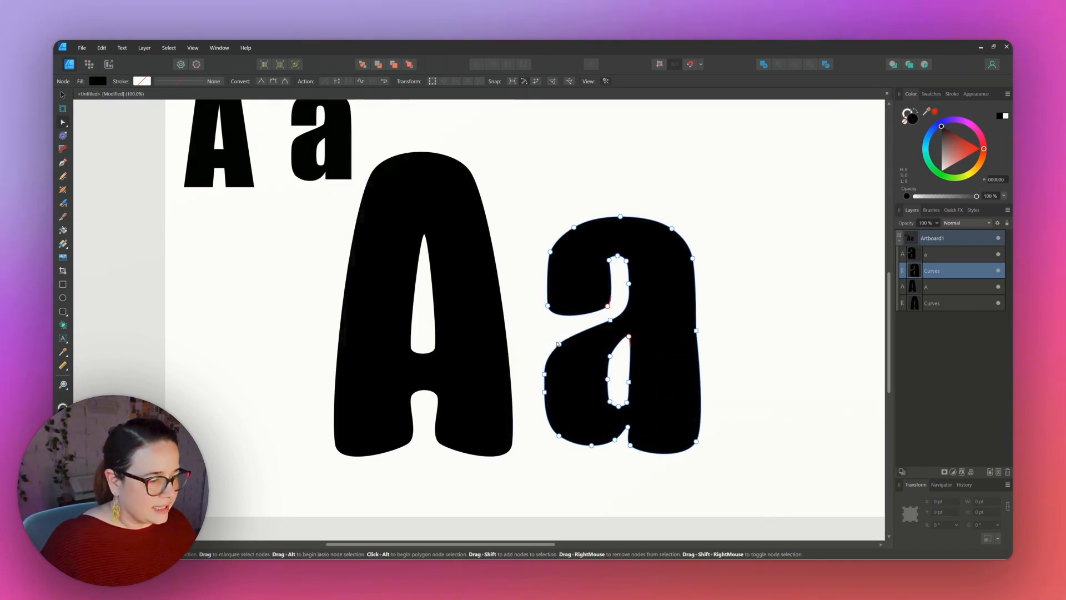
Delete two nodes along the lower left side of the a's bowl.
left_click(545, 391)
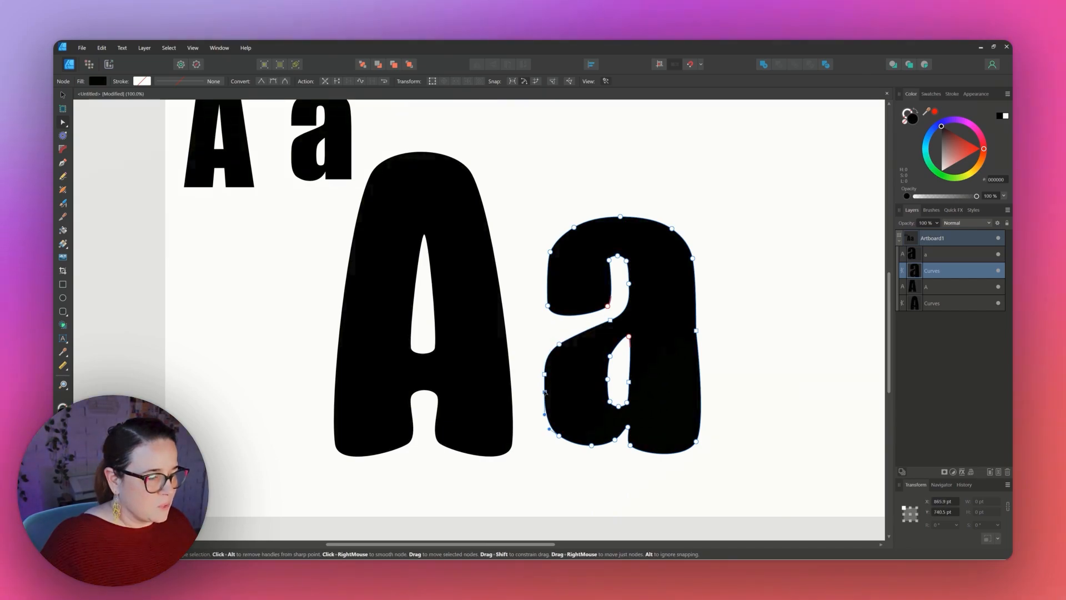
left_click(545, 374)
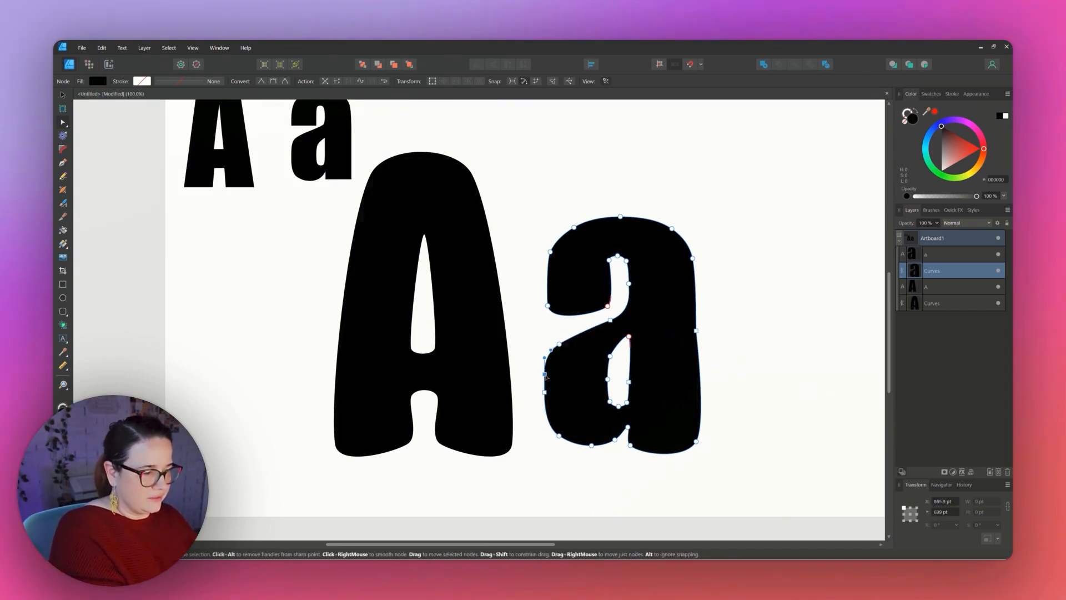
key("Delete")
left_click(545, 393)
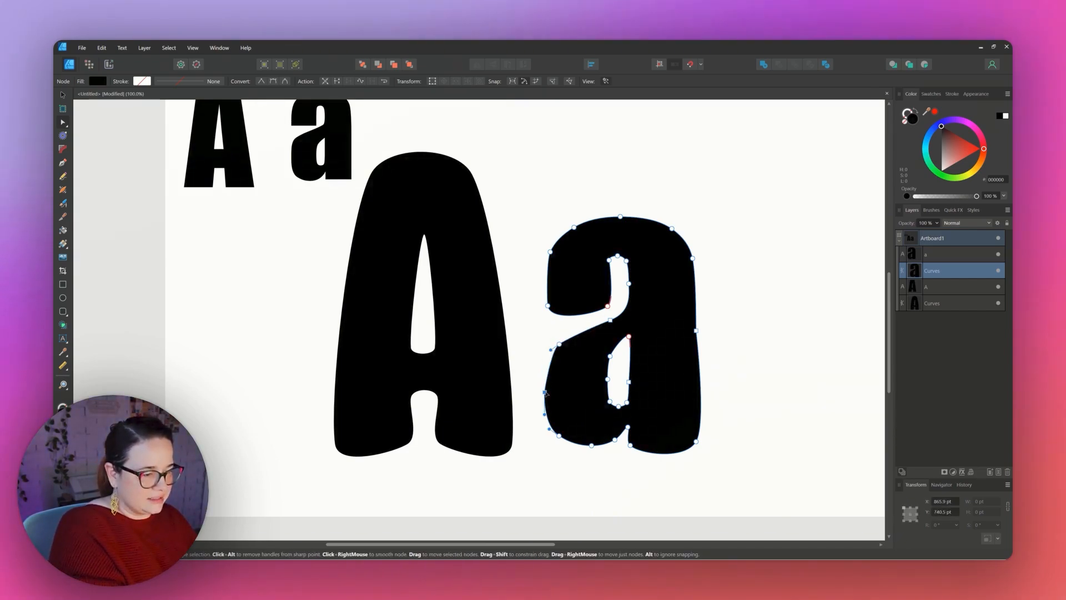
key("Delete")
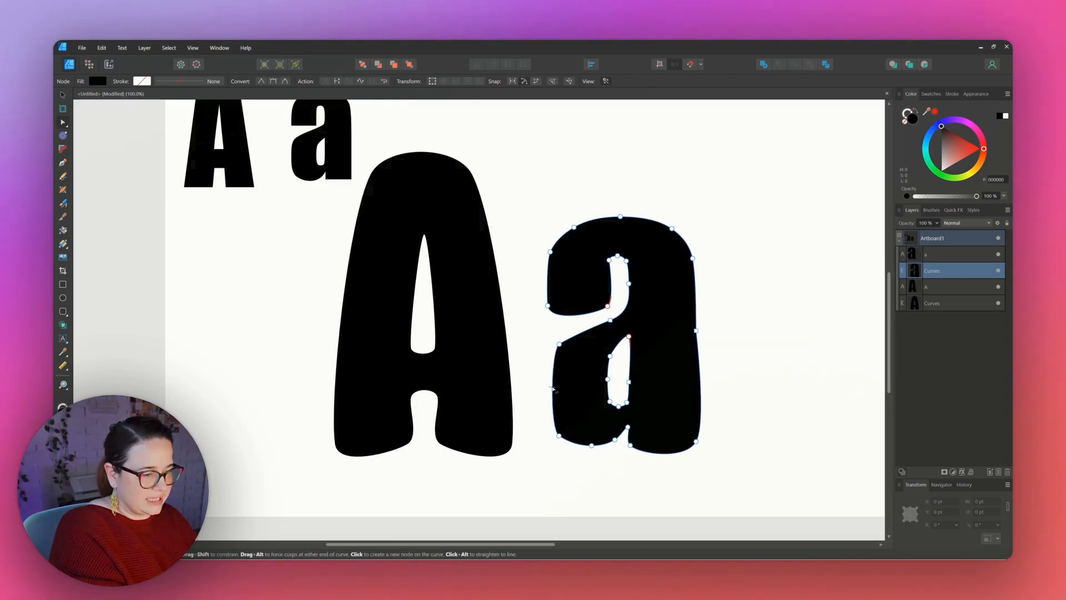
Drag the bowl's lower-left curve outward to round it.
left_click_drag(553, 390, 544, 389)
left_click_drag(540, 391, 535, 391)
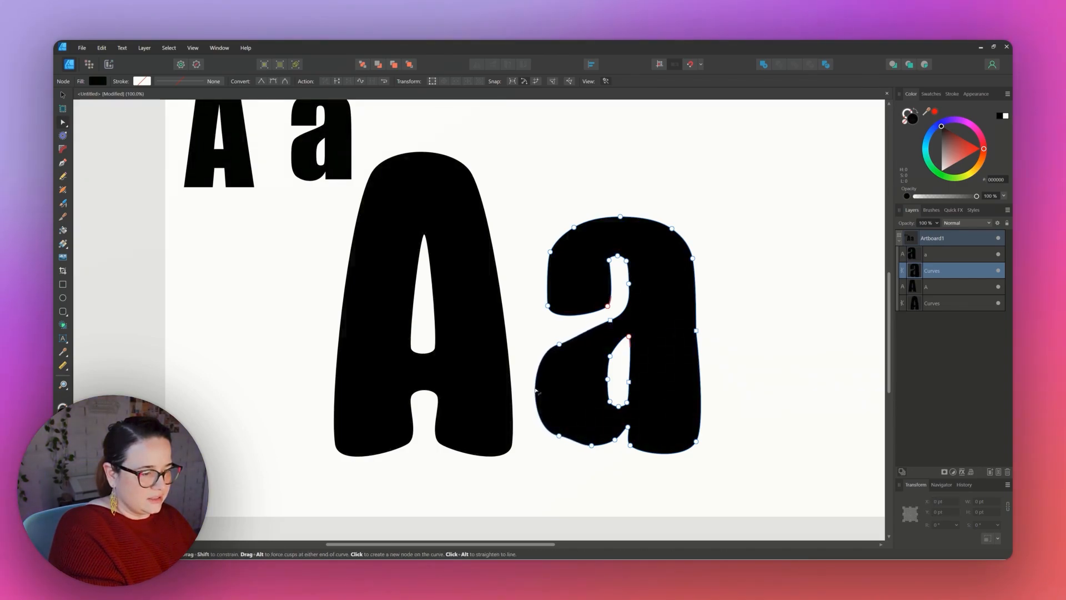
left_click(559, 436)
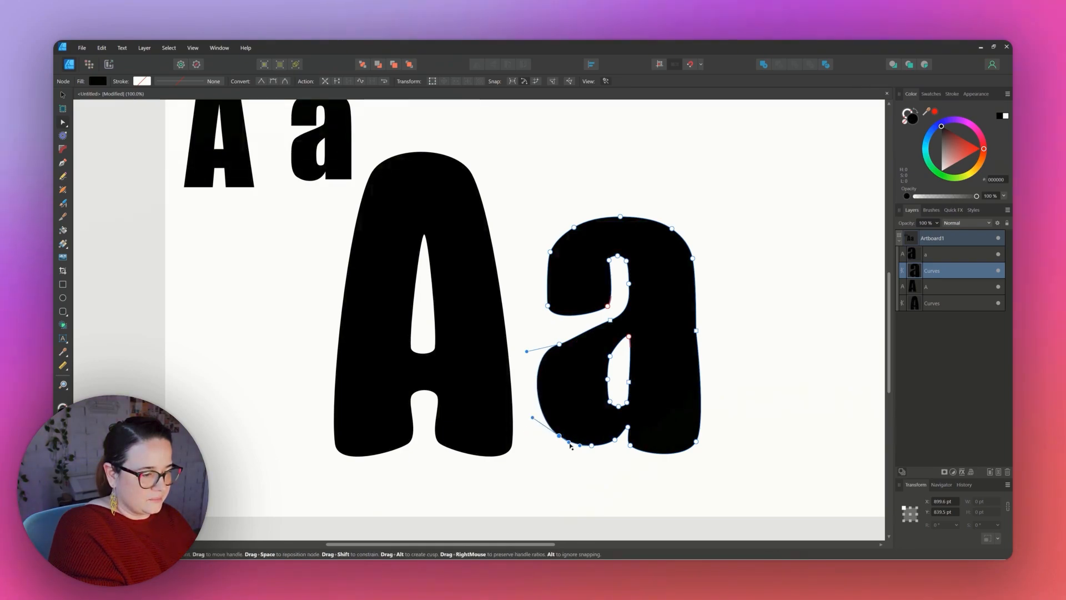
Delete the node at the upper left of the a's bowl and bend the bowl's left curve outward.
left_click(560, 344)
key("Delete")
left_click_drag(572, 365, 546, 366)
left_click(610, 321)
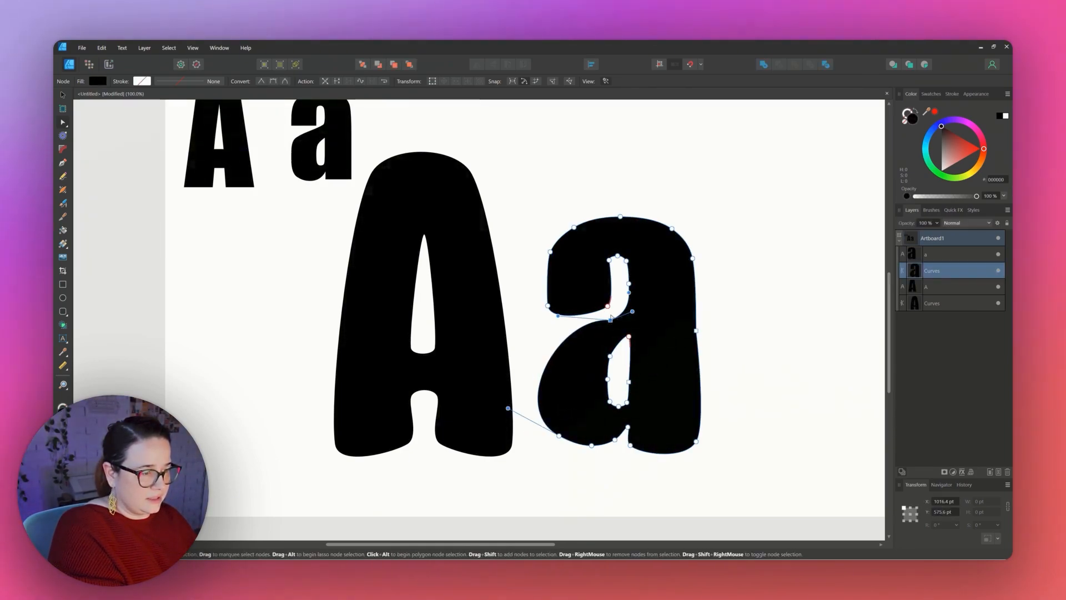
left_click_drag(558, 317, 545, 348)
left_click(560, 324)
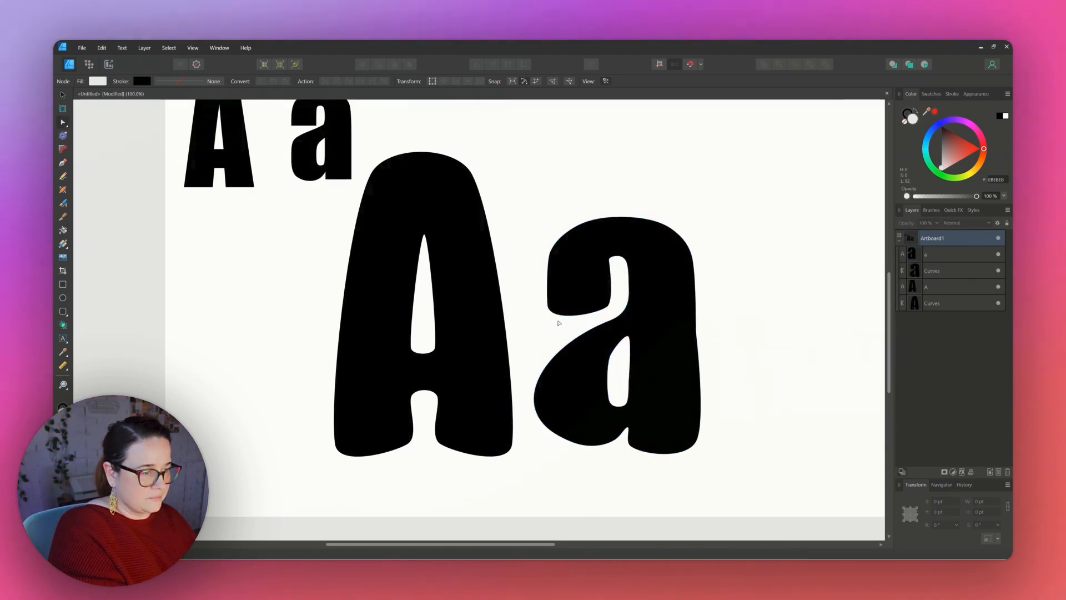
Widen the a's inner counter by dragging its left curve outward and deleting a node along it.
left_click(598, 431)
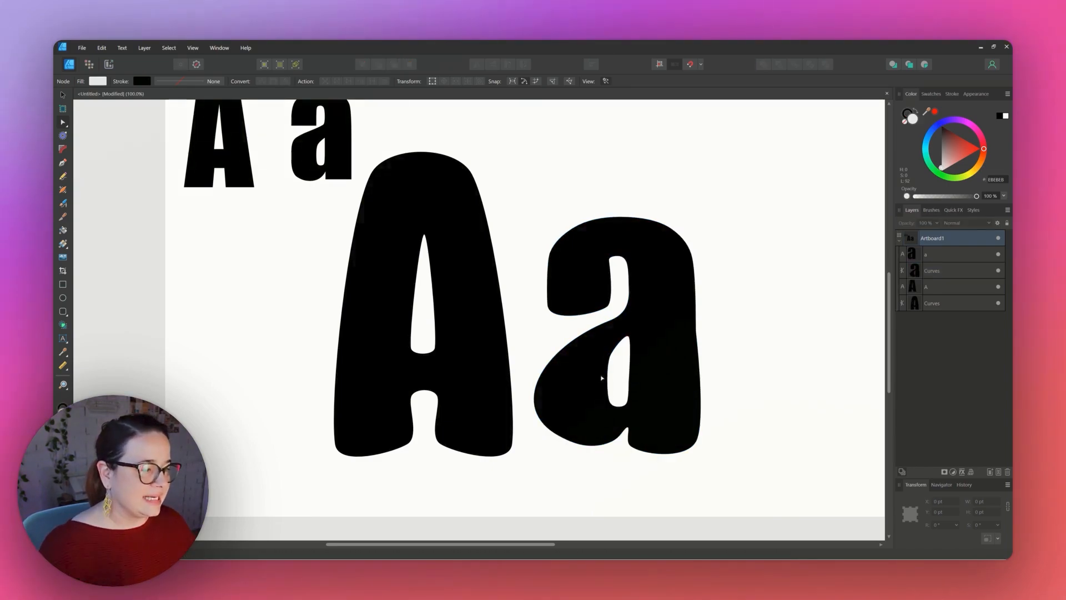
key("v")
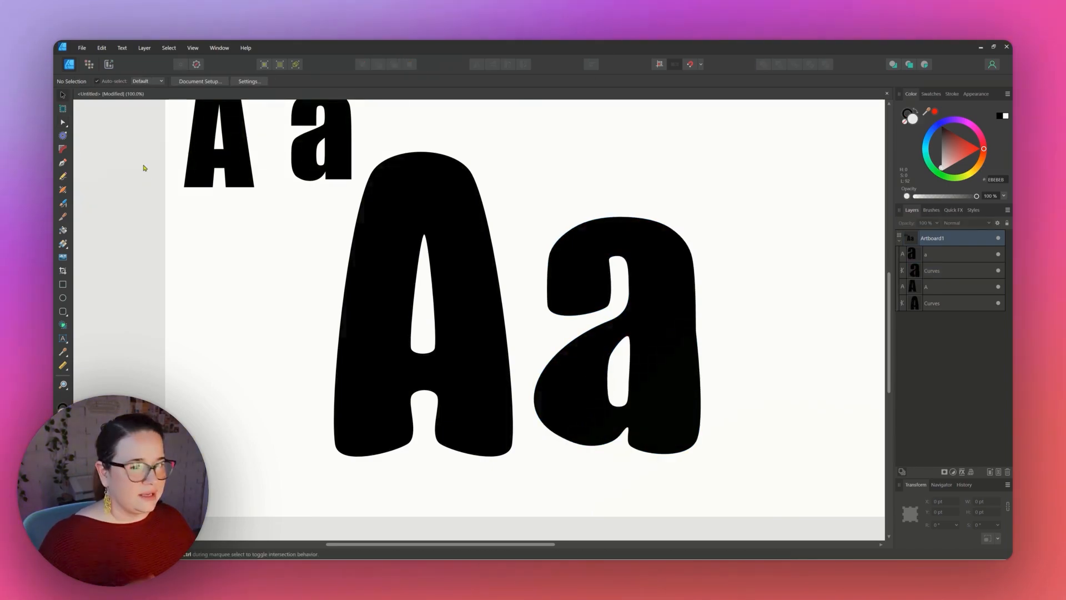
left_click(64, 123)
left_click(599, 378)
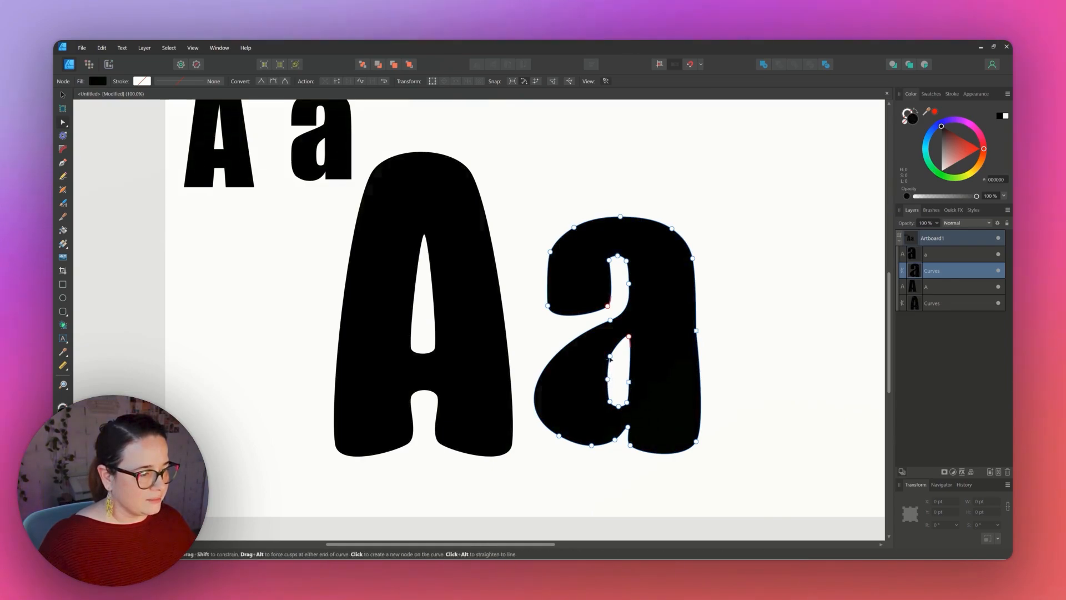
left_click(609, 379)
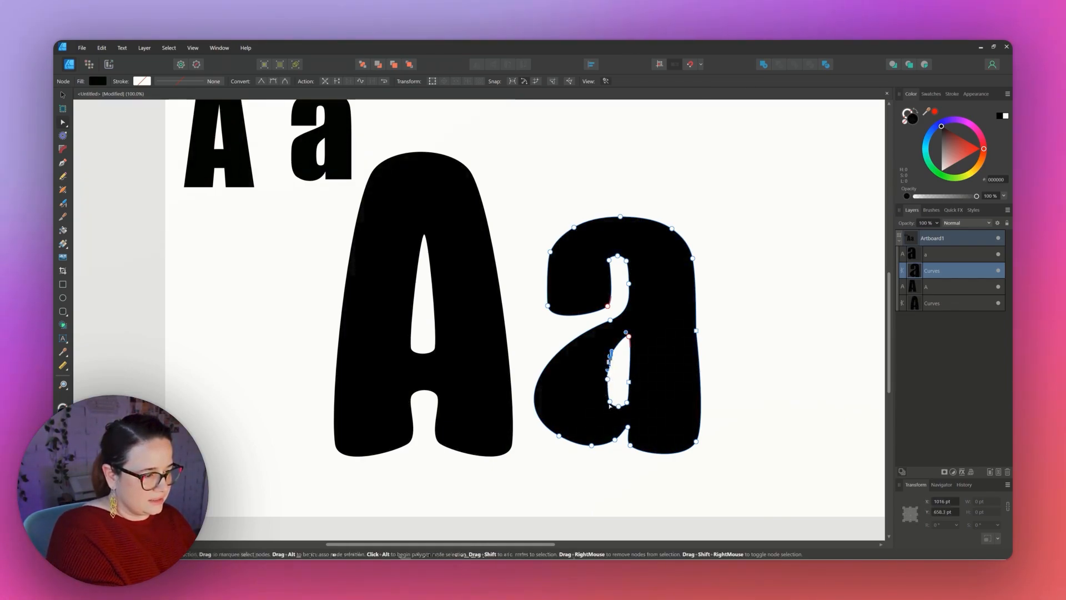
left_click_drag(609, 360, 580, 389)
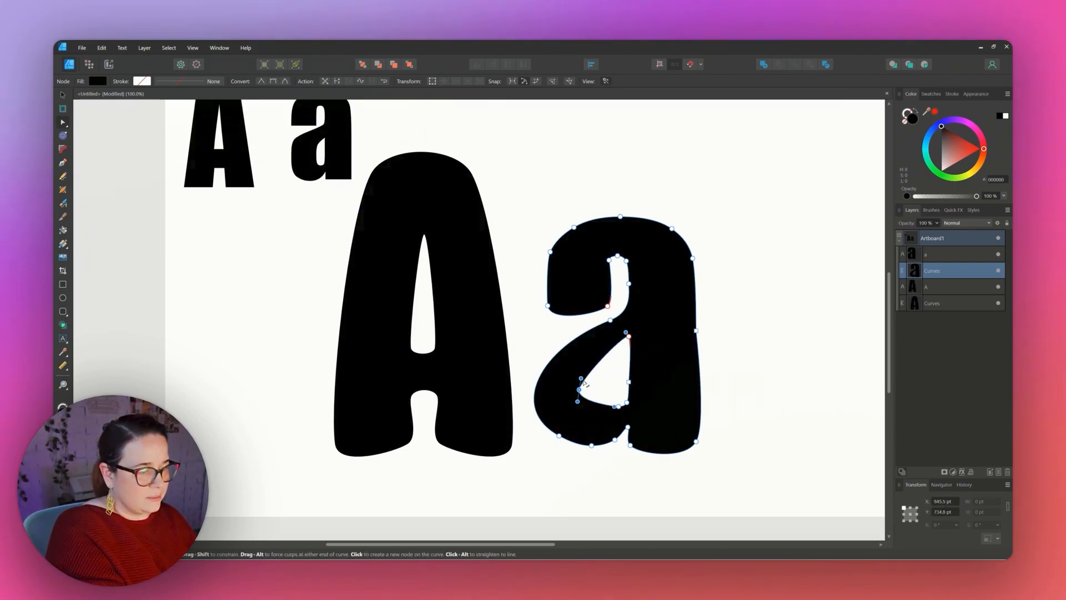
mouse_move(582, 381)
left_mouse_down()
mouse_move(610, 376)
mouse_move(585, 384)
left_mouse_up()
key("Delete")
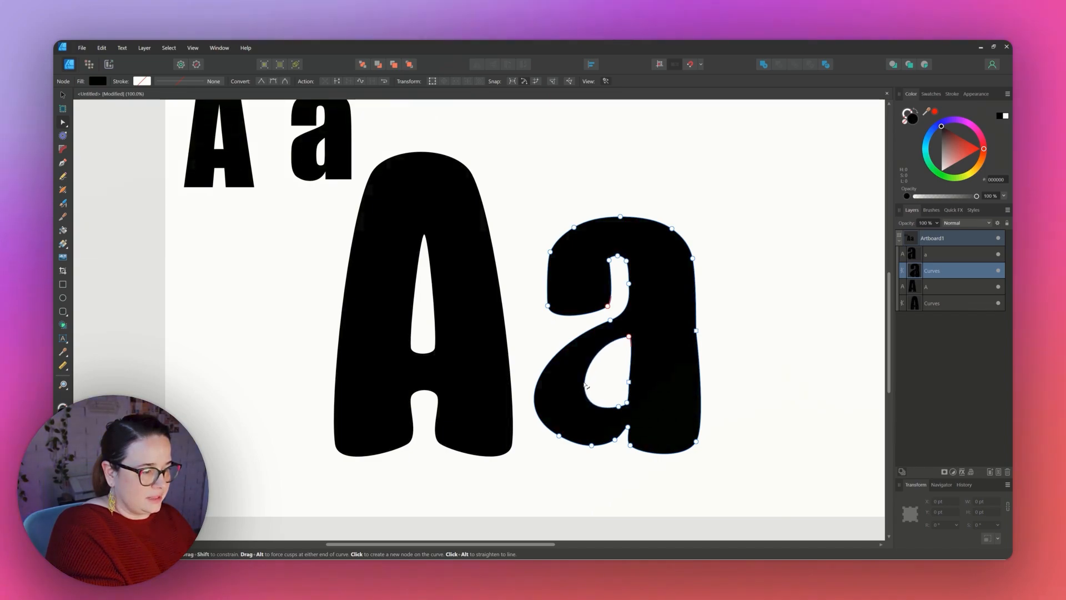
Refine the counter's right side and bottom curve by adjusting its nodes and handles.
left_click(629, 382)
left_click_drag(632, 381, 636, 381)
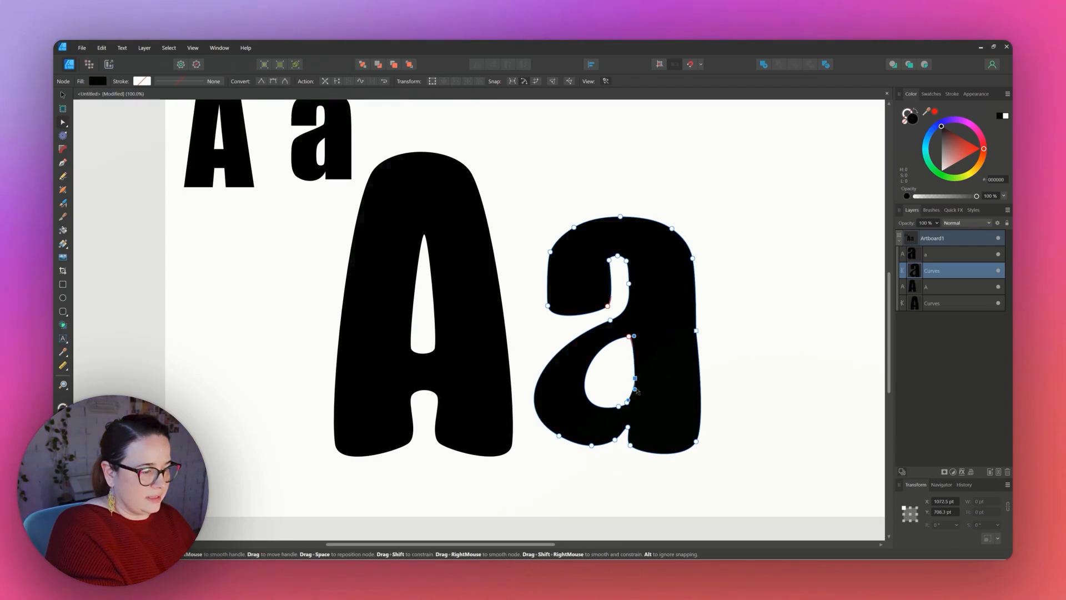
left_click(624, 391)
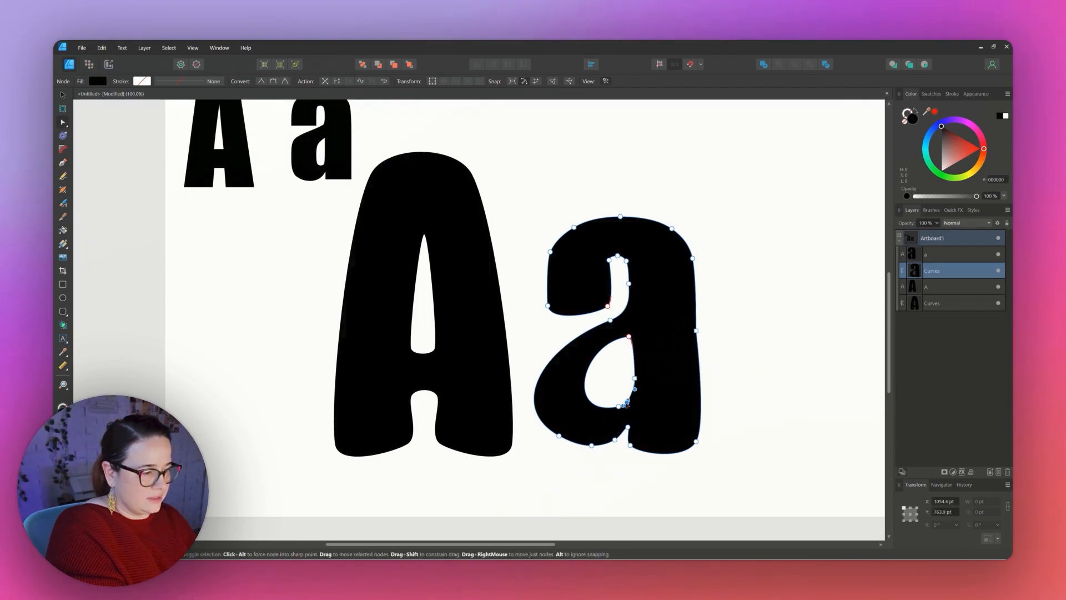
left_click(743, 418)
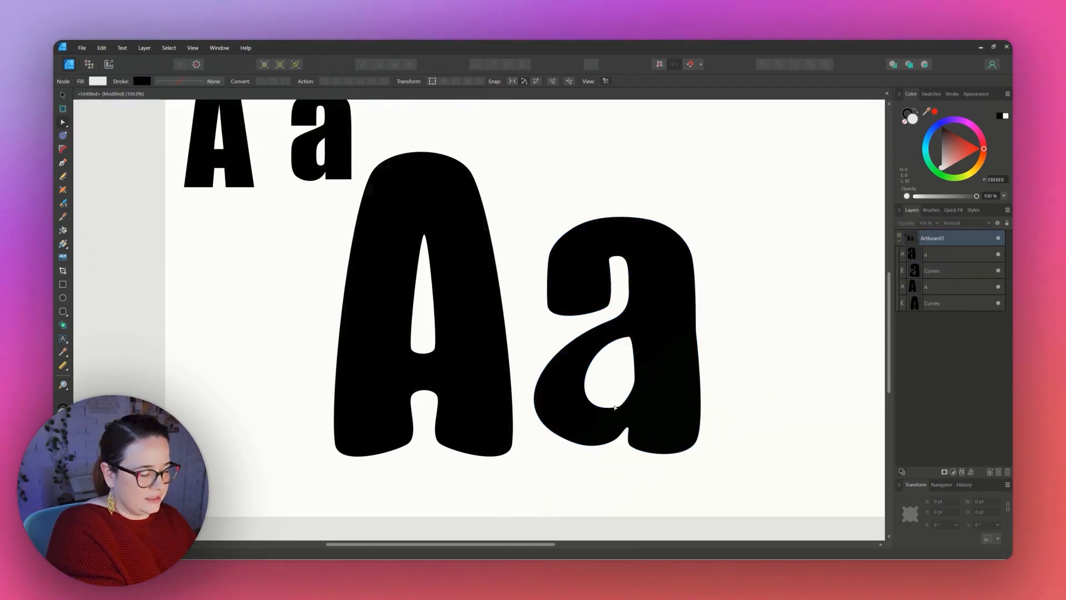
left_click(617, 408)
left_click_drag(619, 407, 611, 407)
left_click(756, 427)
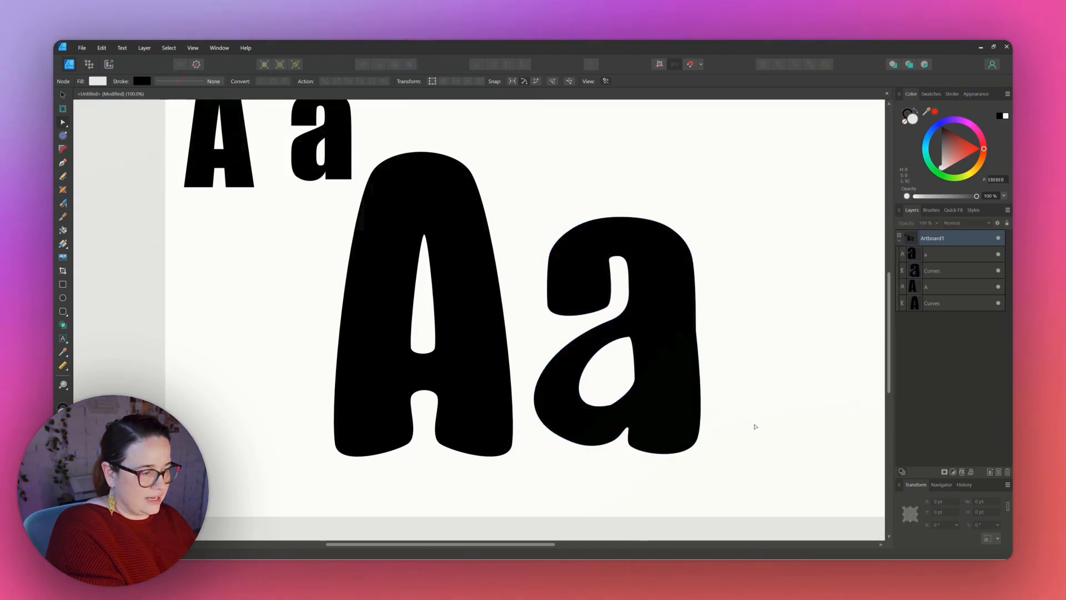
Lower the counter's top-right node and pull the bowl's upper-left curve upward.
left_click(629, 338)
left_click_drag(629, 339, 627, 349)
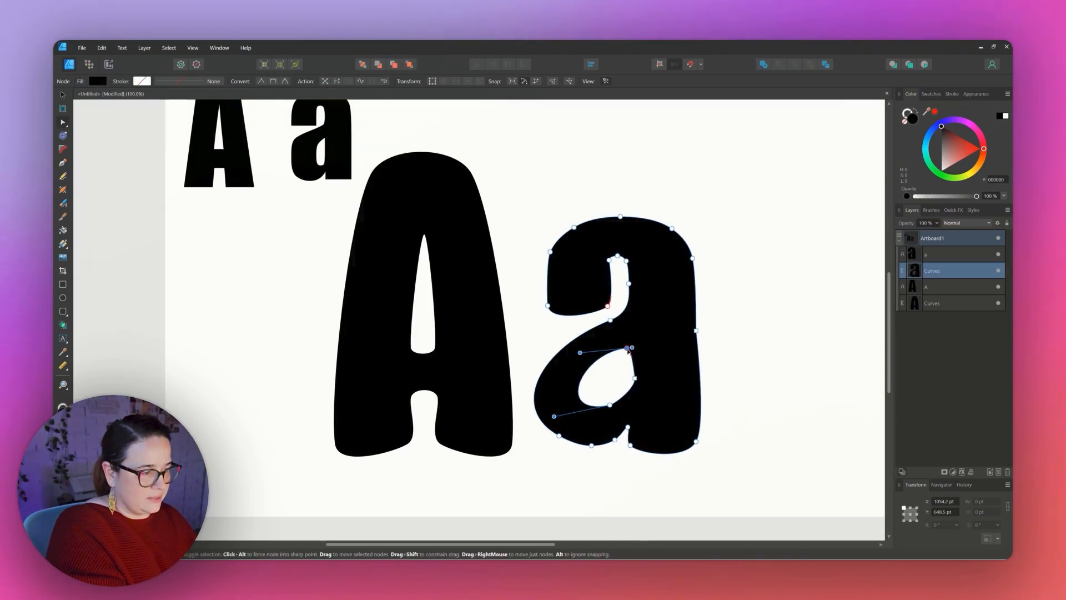
left_click(783, 396)
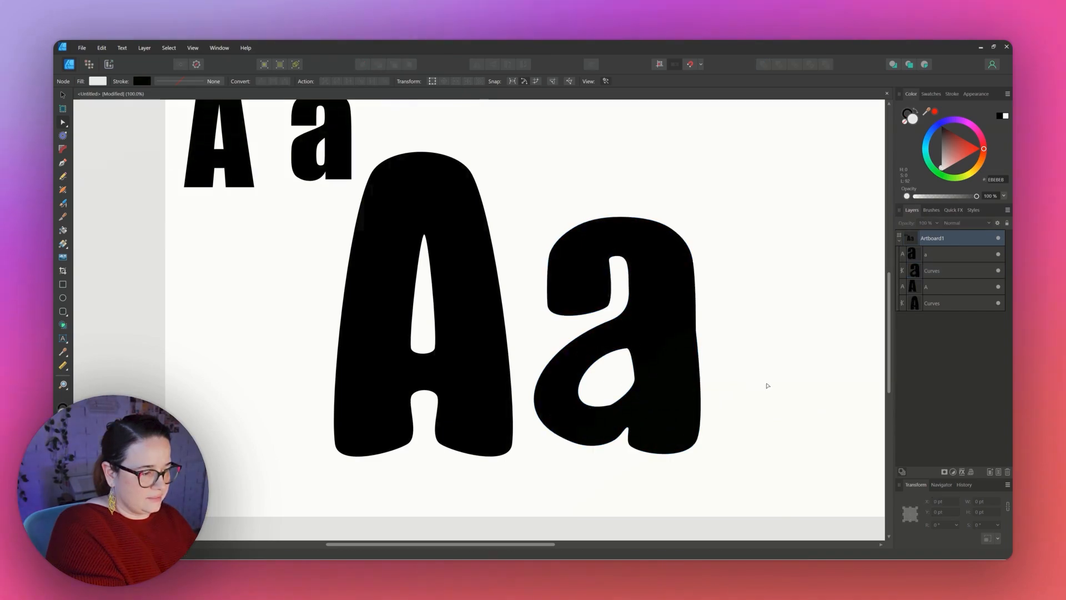
left_click(559, 358)
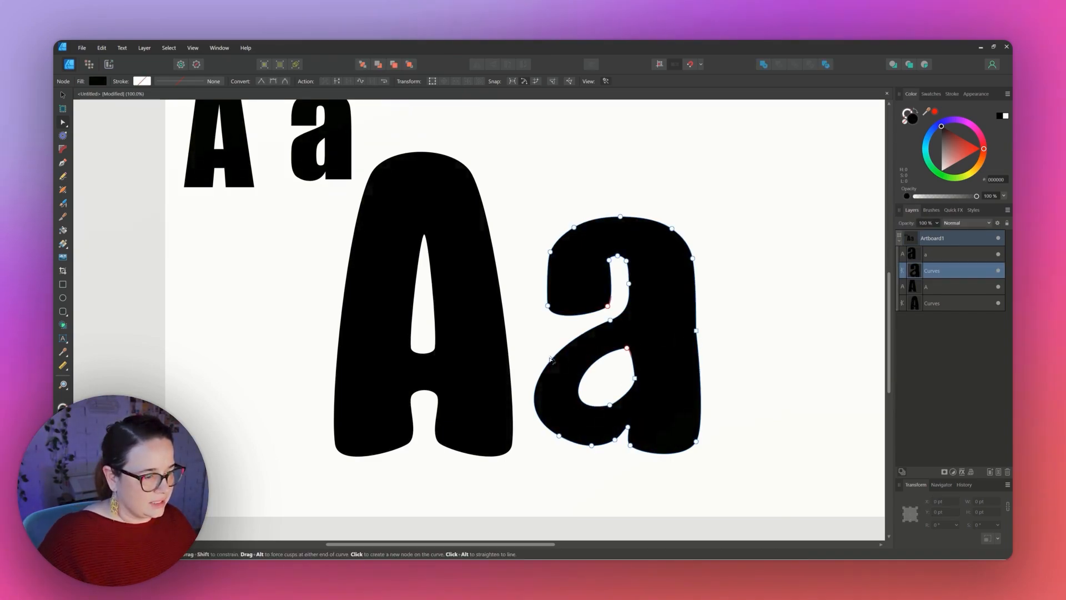
left_click_drag(551, 358, 553, 340)
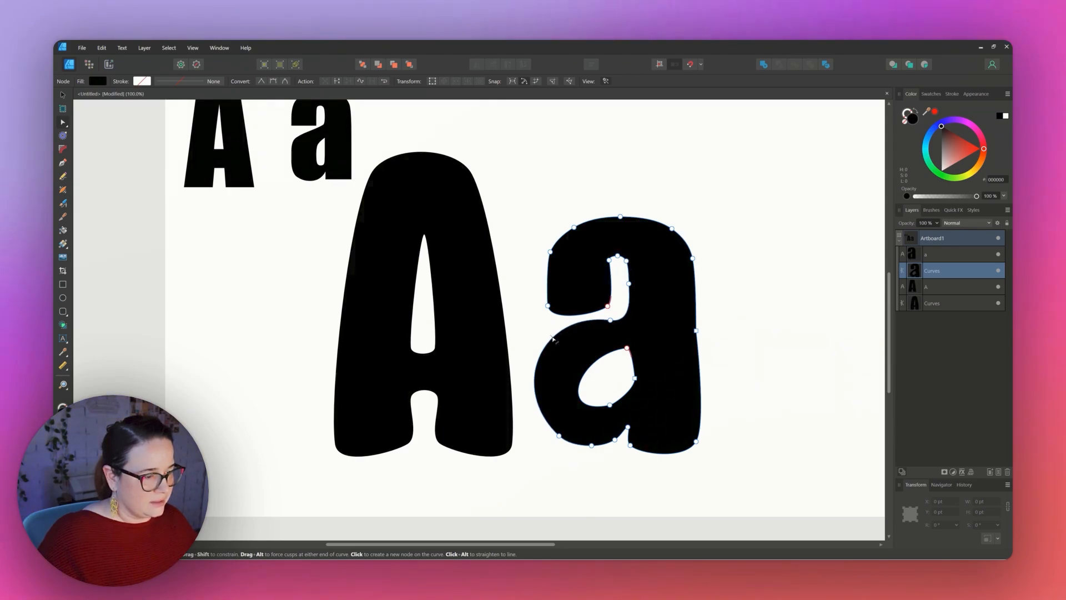
left_click(721, 362)
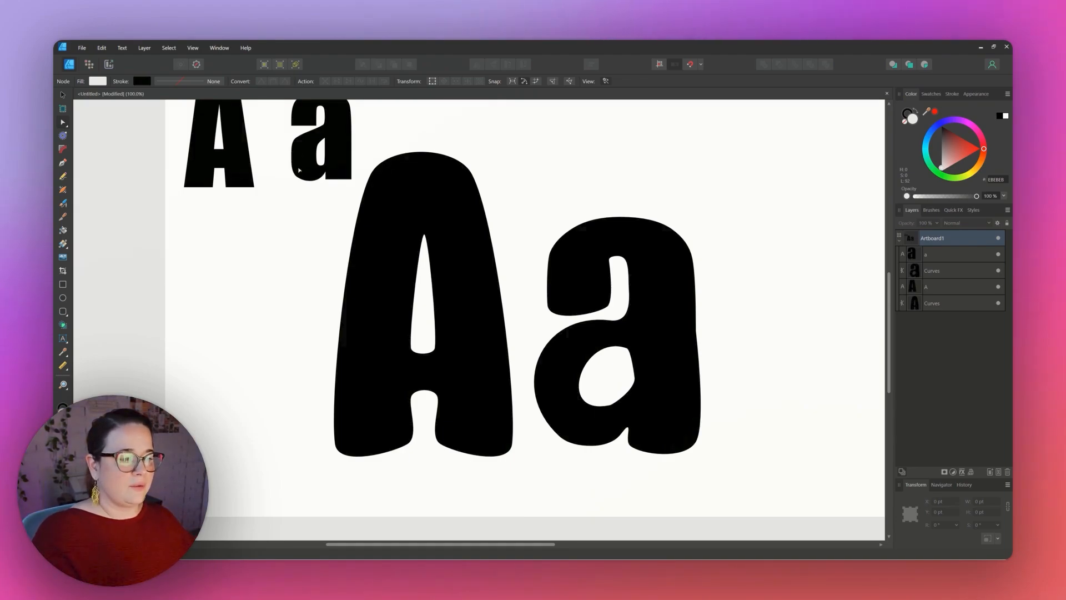
Delete the small reference 'a' and 'A' letters from the artboard.
left_click(64, 385)
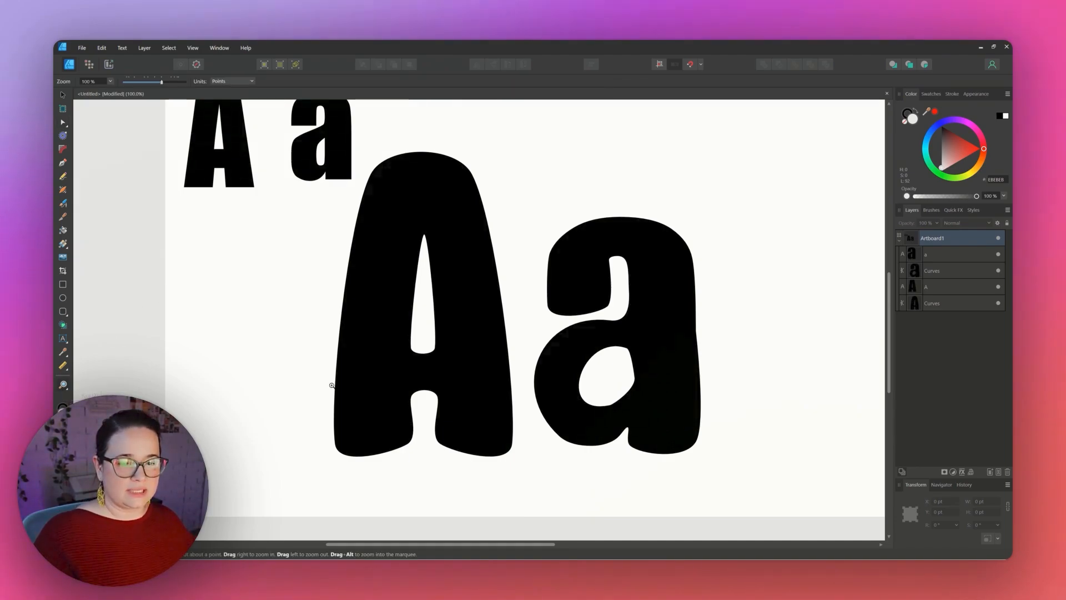
left_click_drag(519, 386, 333, 400)
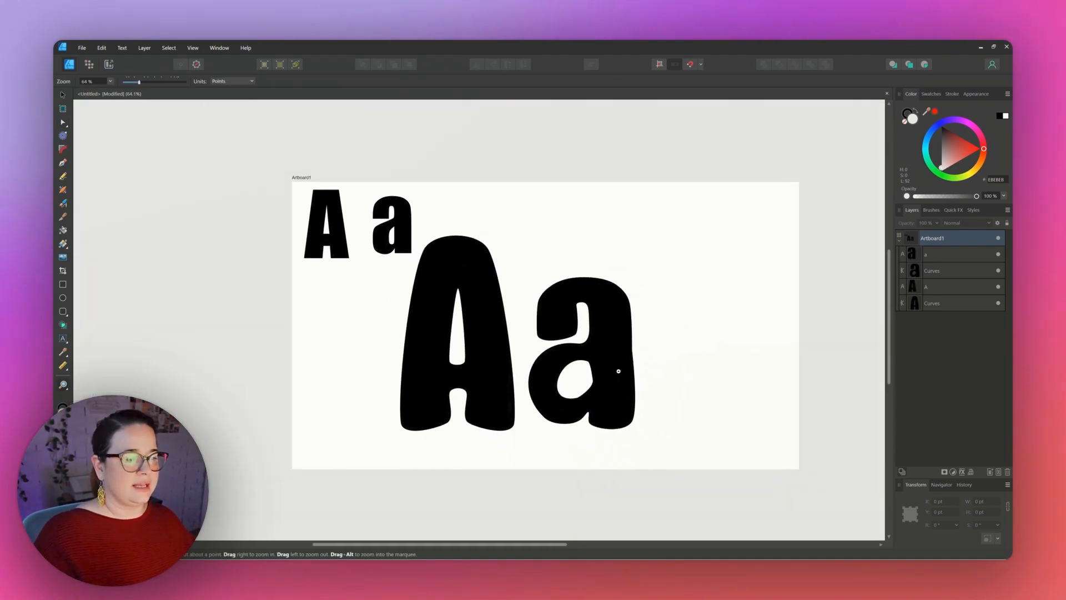
left_click(63, 123)
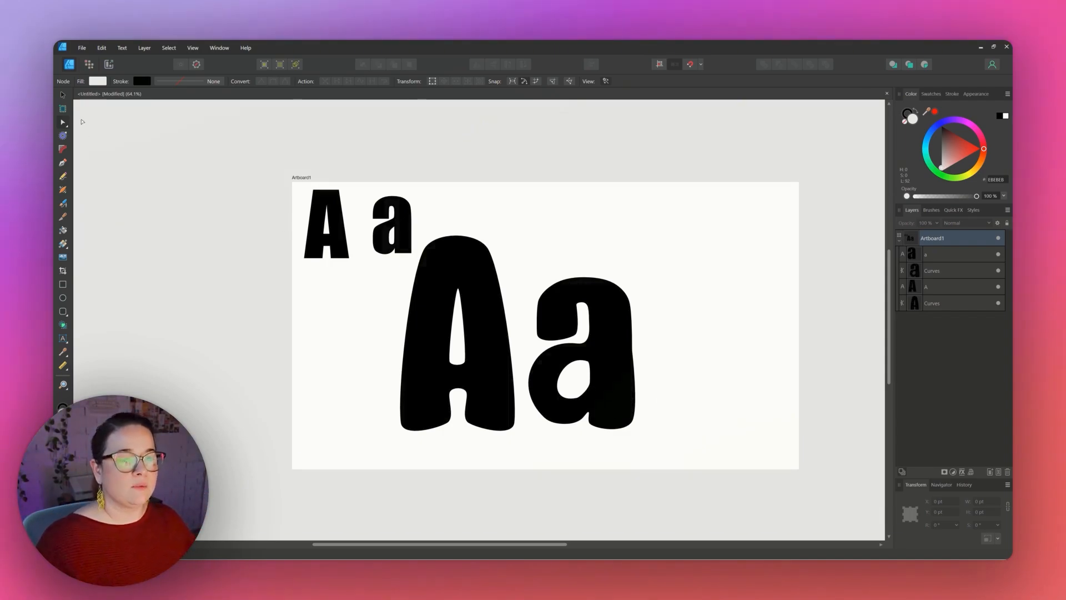
left_click(62, 94)
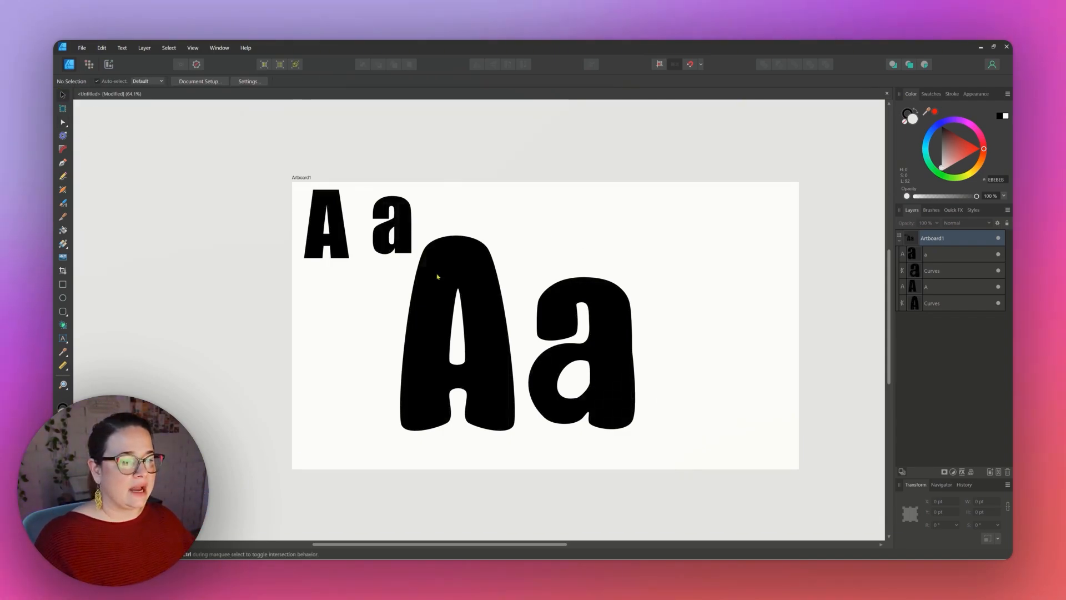
left_click(402, 250)
key("Delete")
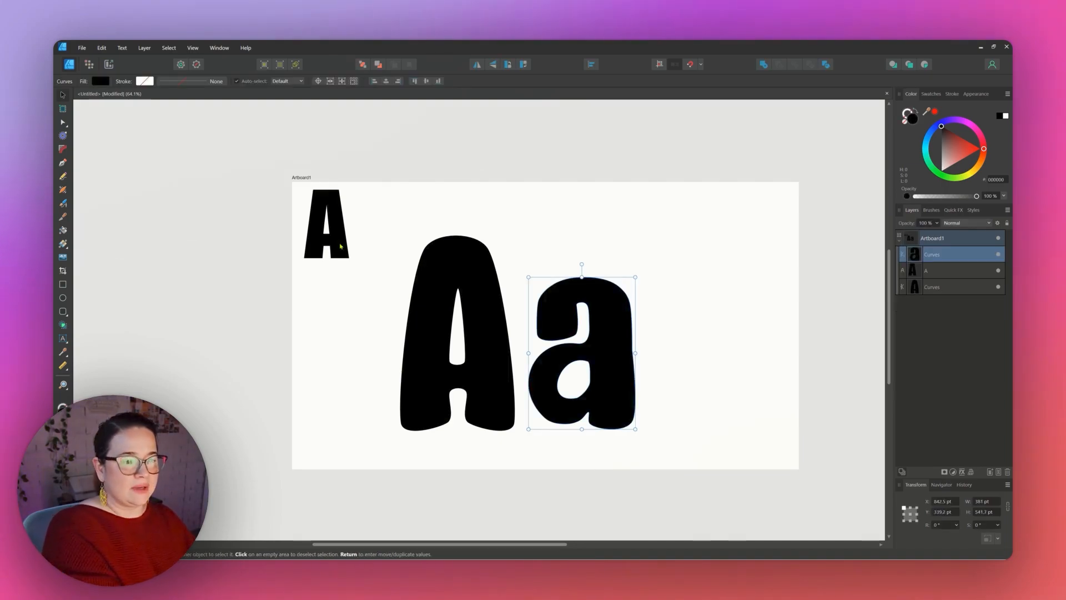
left_click(336, 246)
key("Delete")
key("Delete")
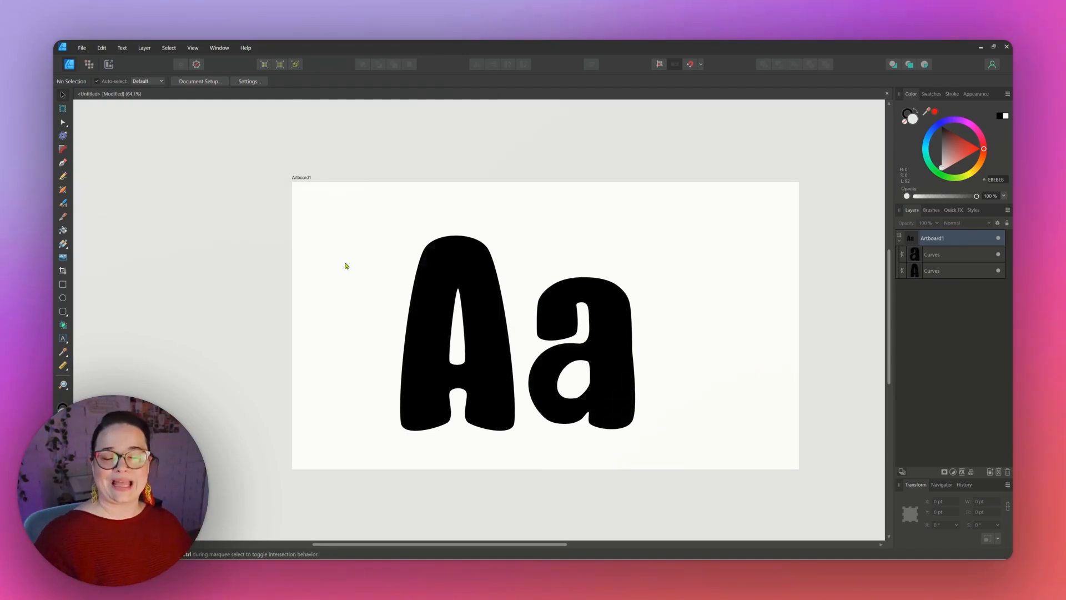
Duplicate the large A and give the copy no fill and a black stroke.
left_click(473, 260)
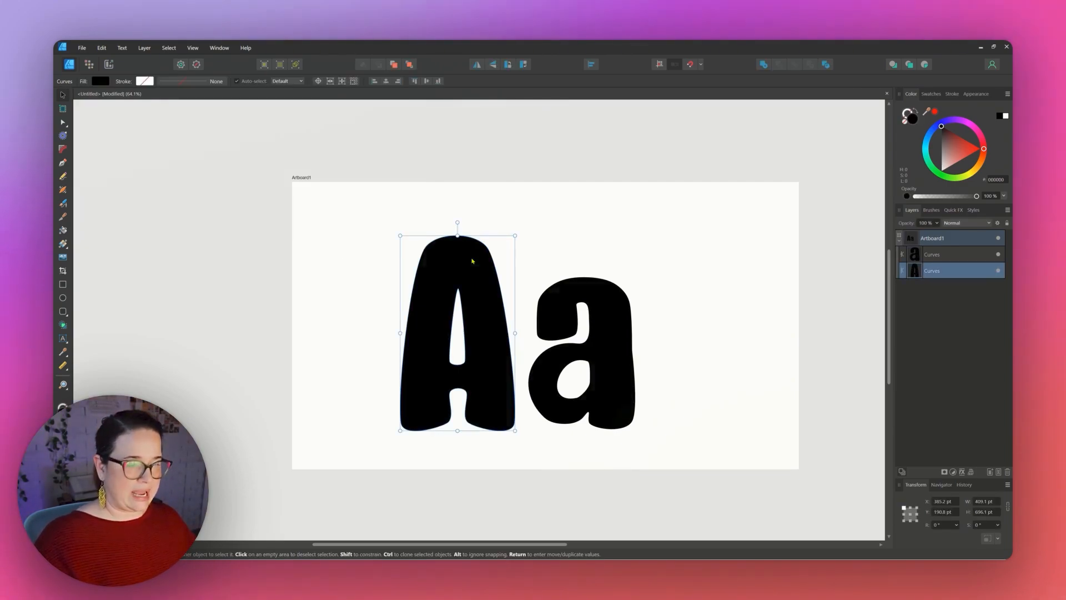
key("ctrl+j")
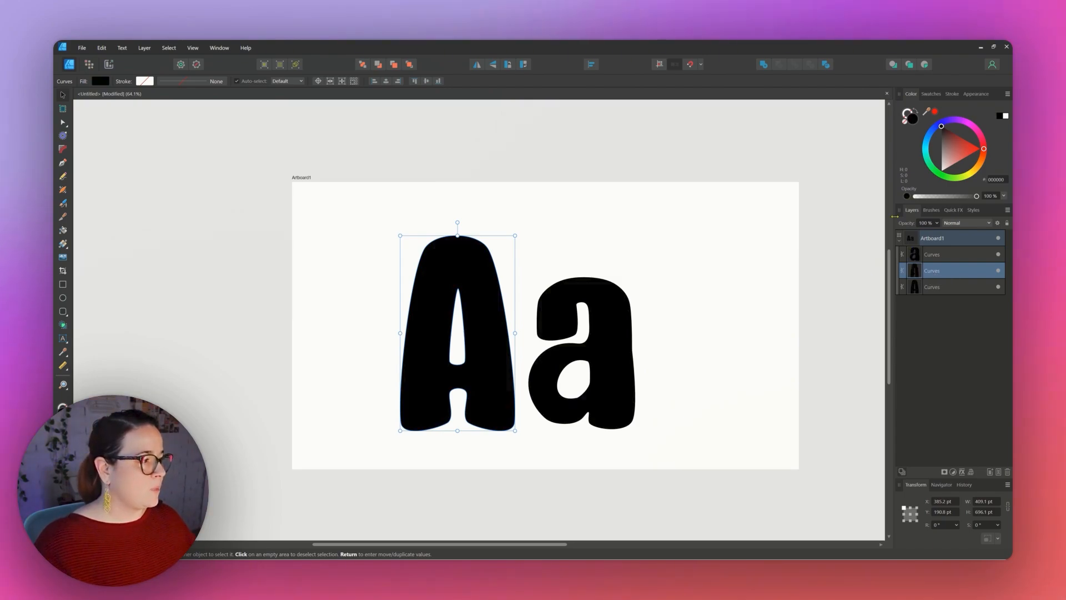
left_click(906, 122)
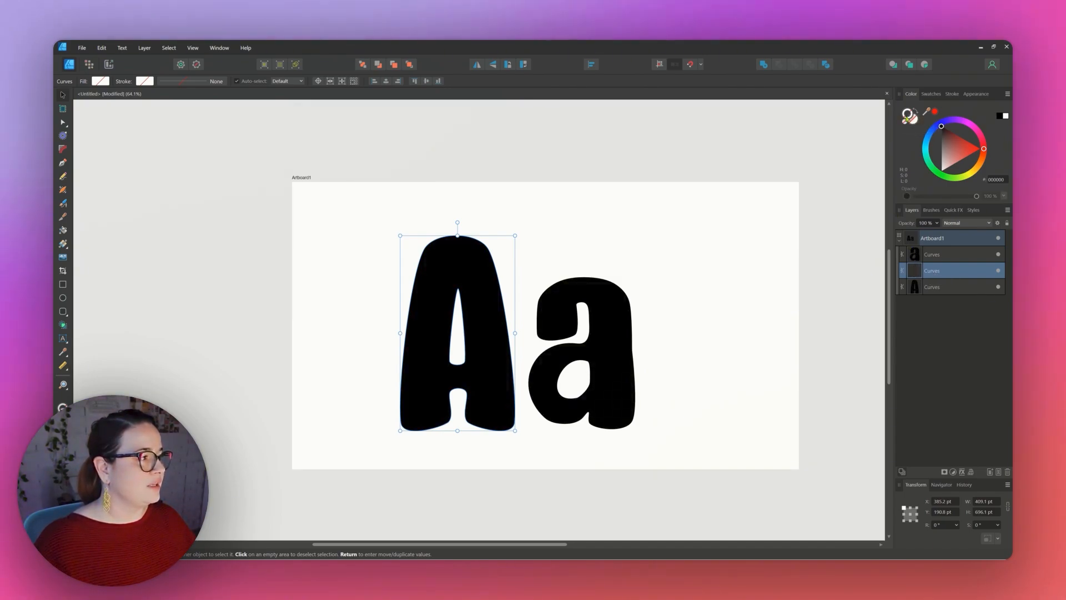
left_click_drag(956, 140, 939, 120)
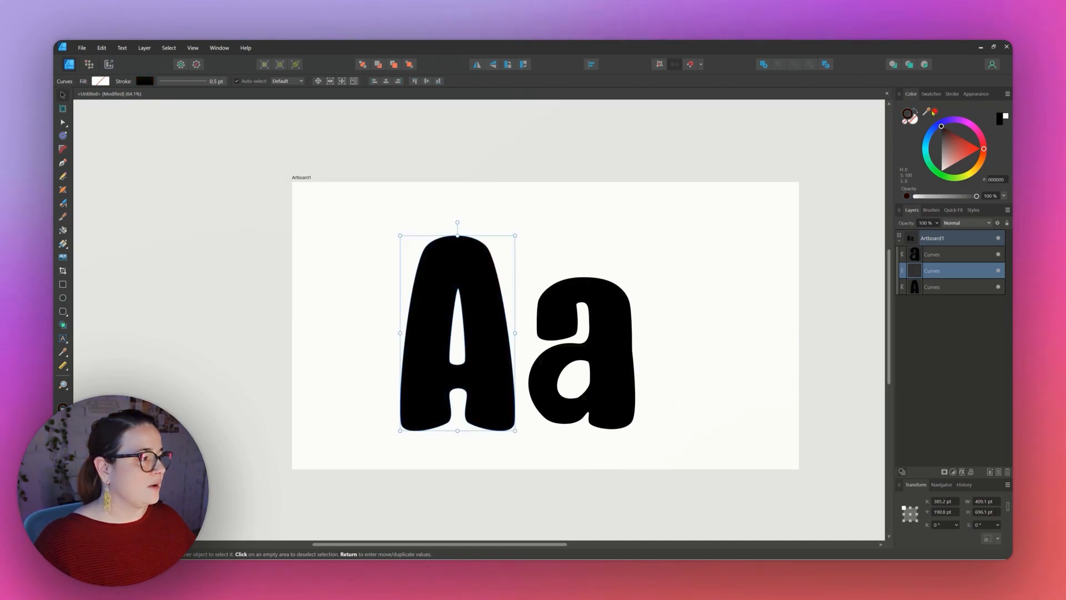
Move the outlined A copy to the left and set its stroke width to 5 pt.
left_click_drag(463, 269, 335, 266)
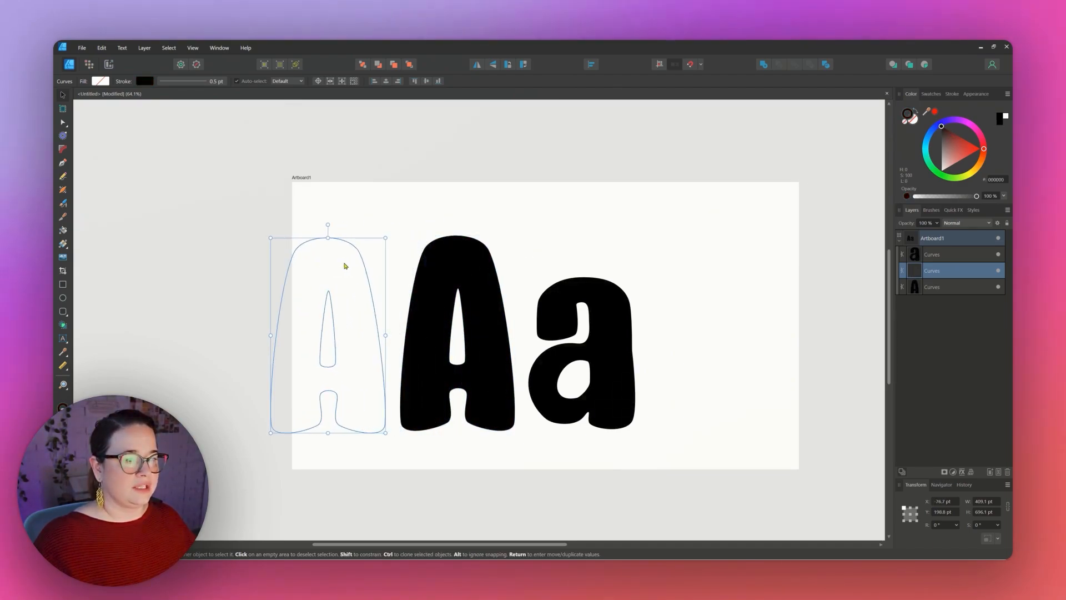
left_click(952, 93)
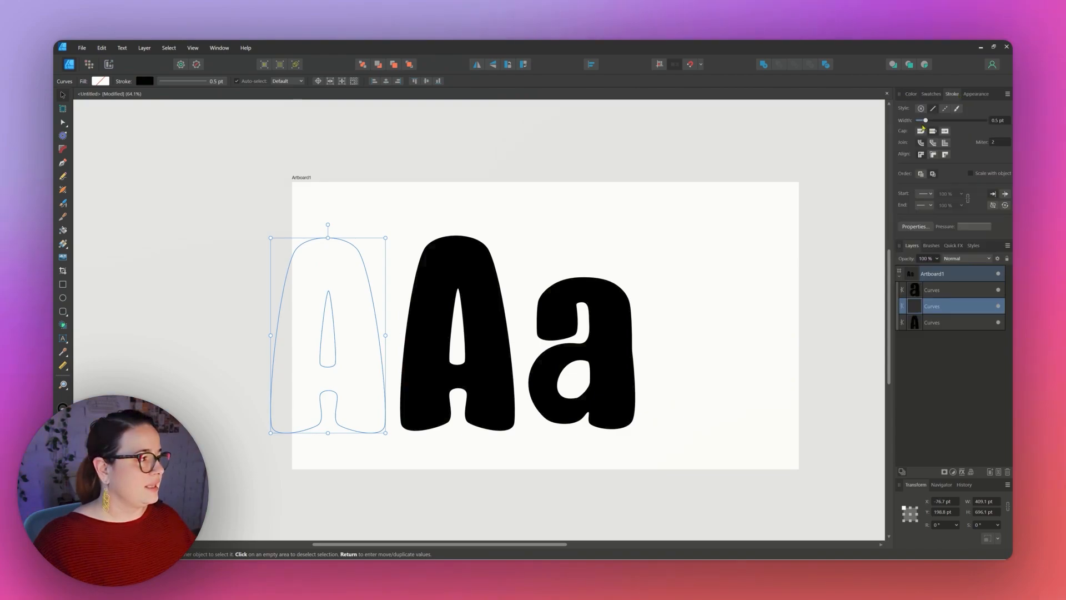
left_click(996, 121)
type("5")
key("Return")
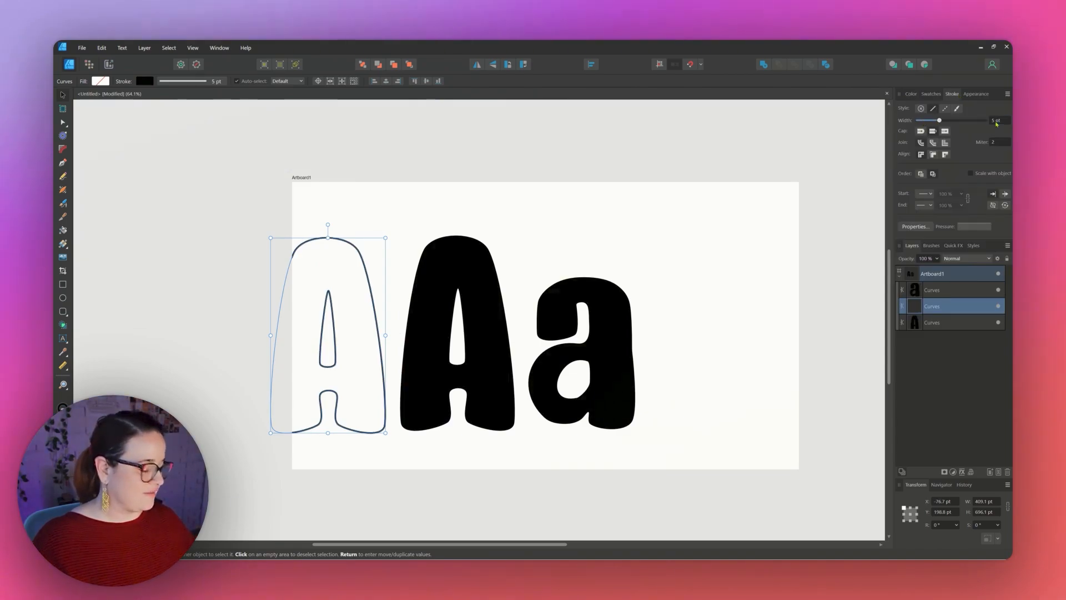
Duplicate the solid a to its right and give the copy a 5 pt stroke with no fill.
left_click(682, 248)
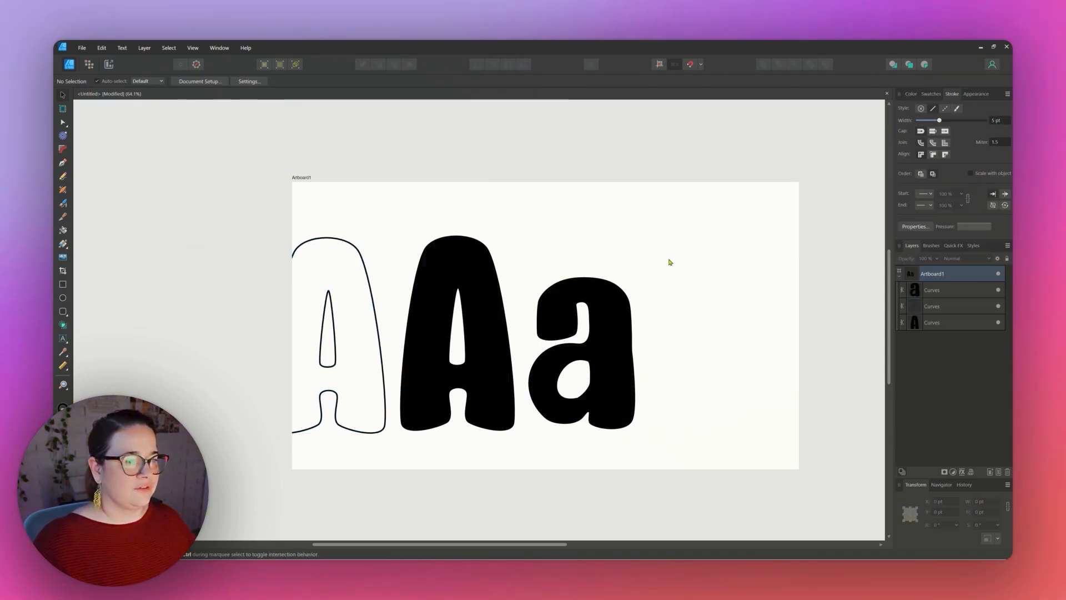
left_click(616, 302)
left_click_drag(606, 322, 738, 324)
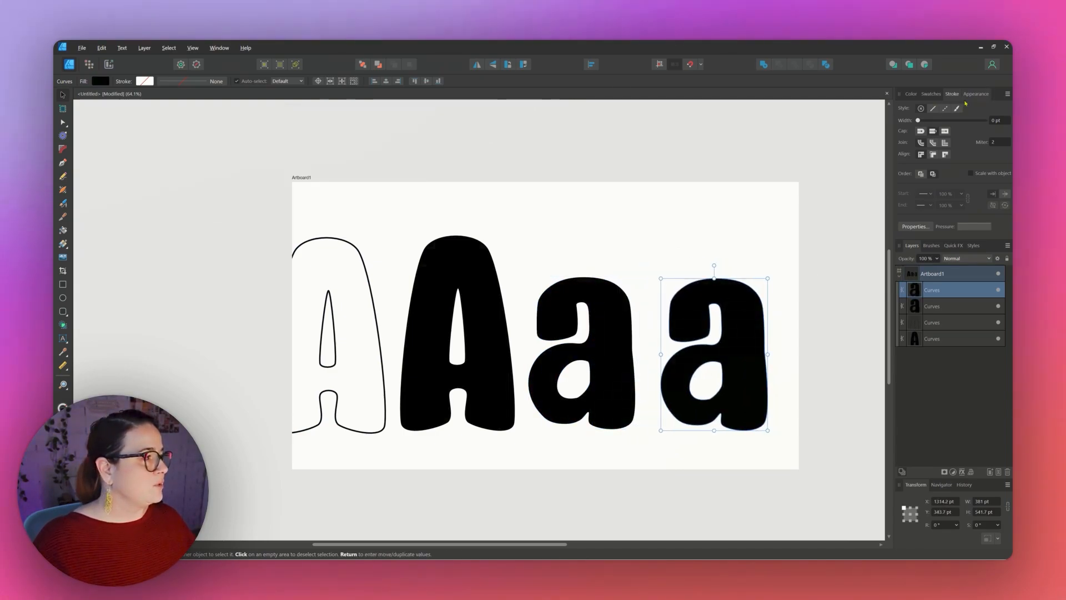
left_click(998, 121)
type("5")
key("Return")
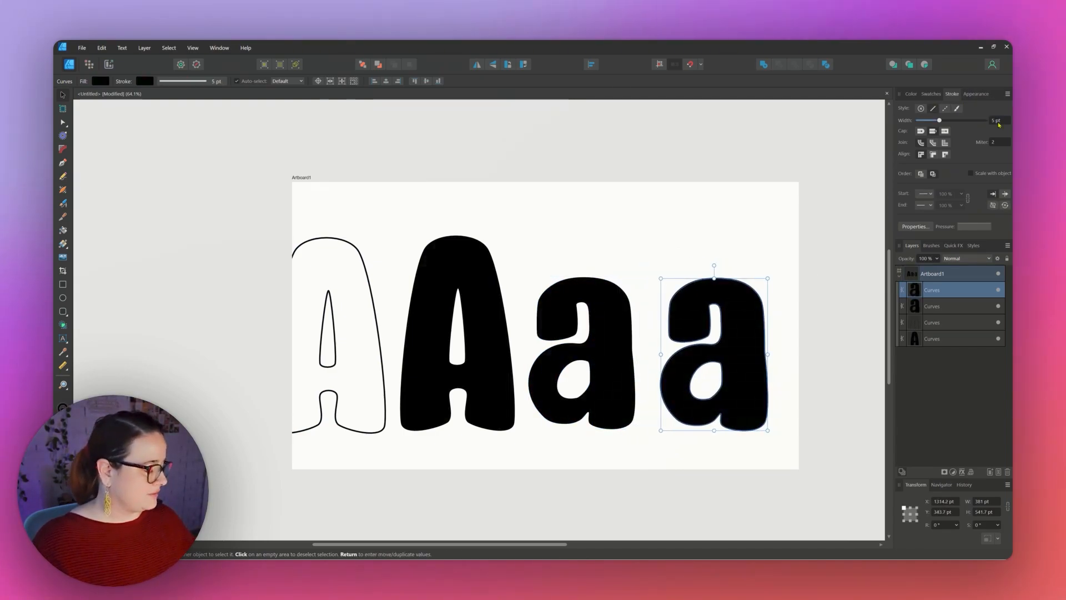
left_click(912, 94)
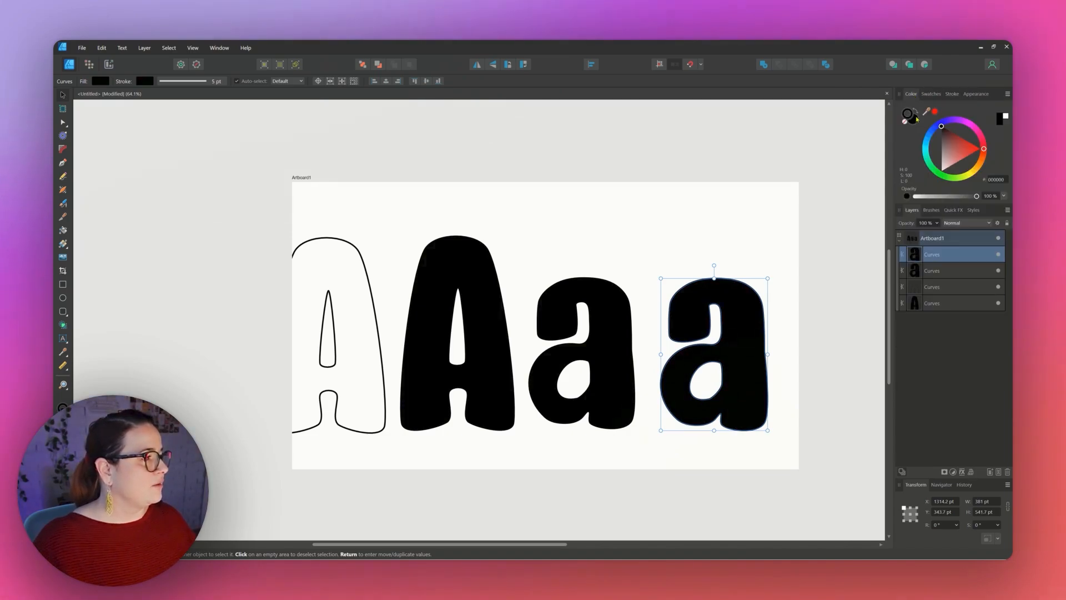
left_click(919, 123)
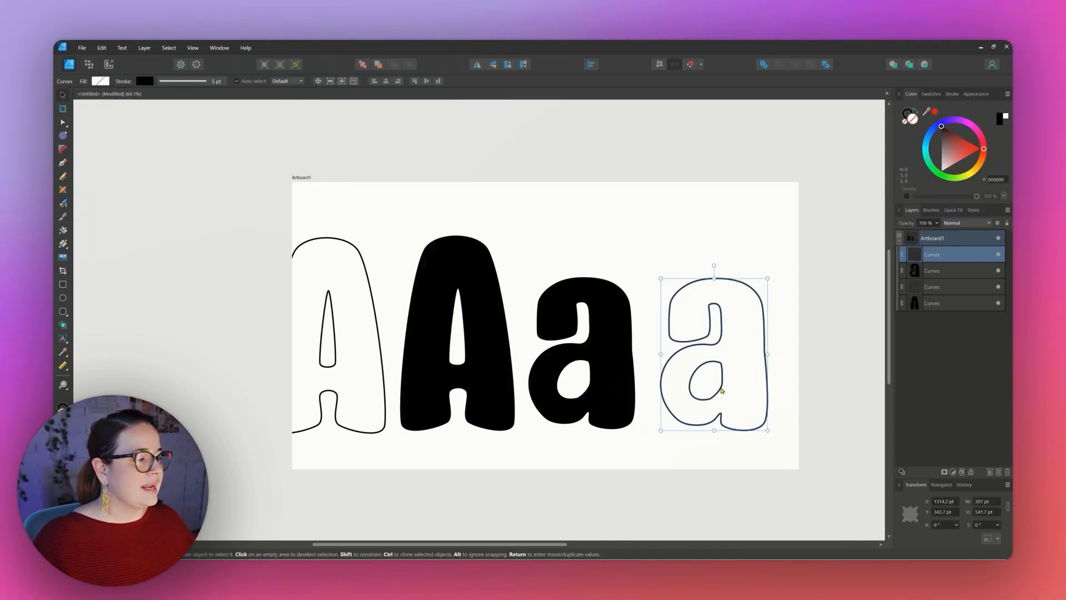
Place the 07.jpg pattern image clipped inside the solid A.
key("a")
left_click(792, 358)
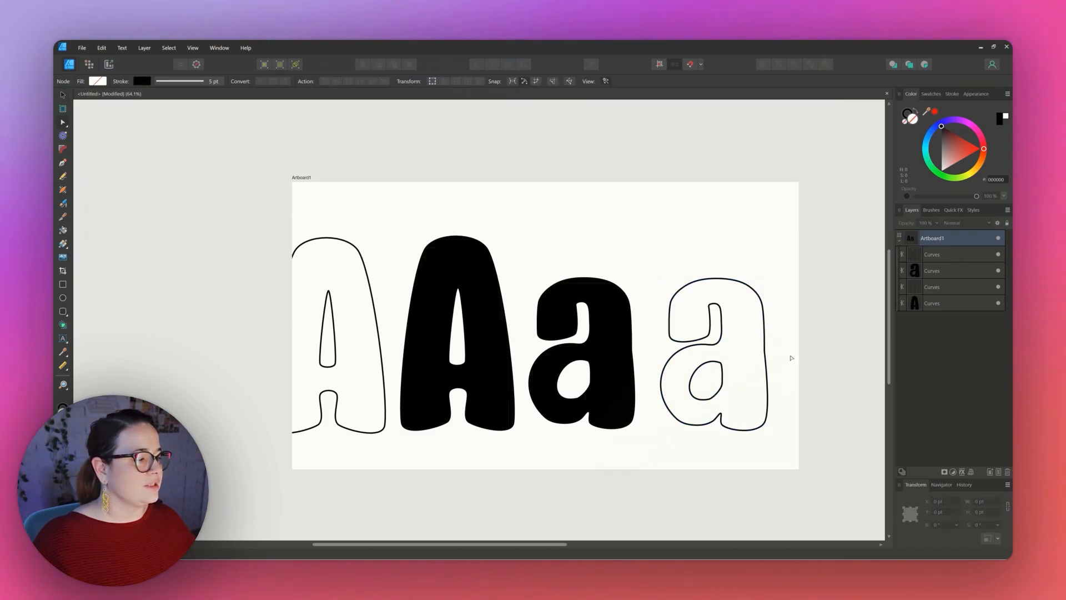
left_click(928, 303)
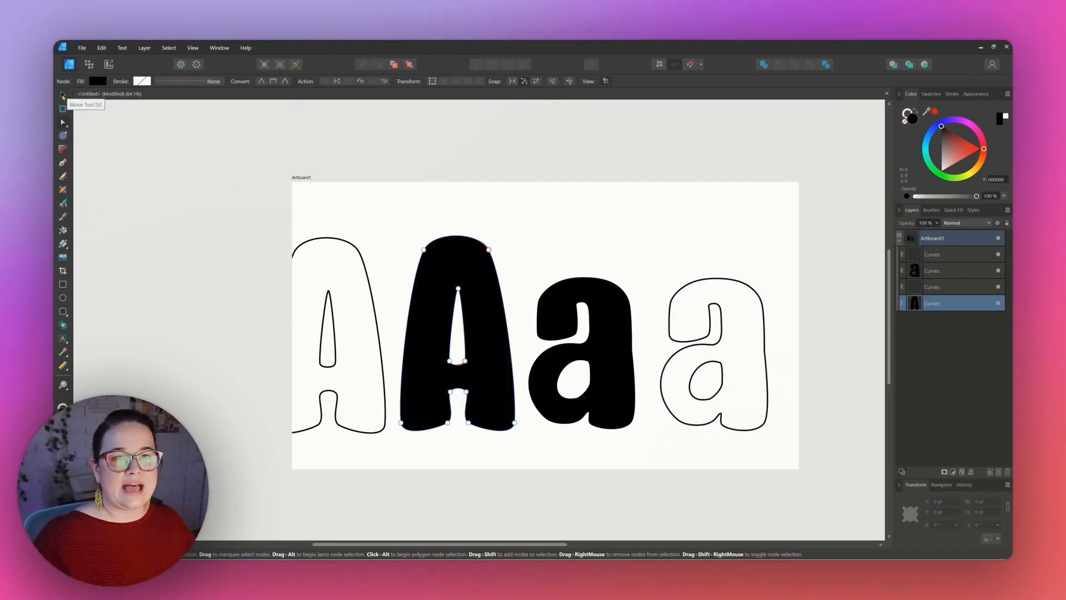
left_click(63, 95)
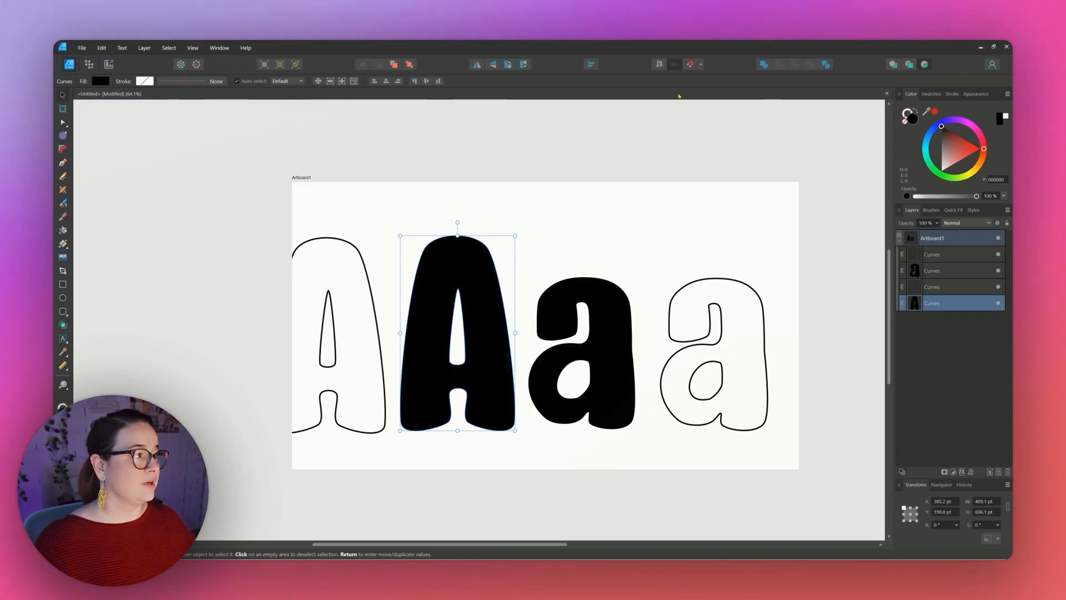
left_click(82, 48)
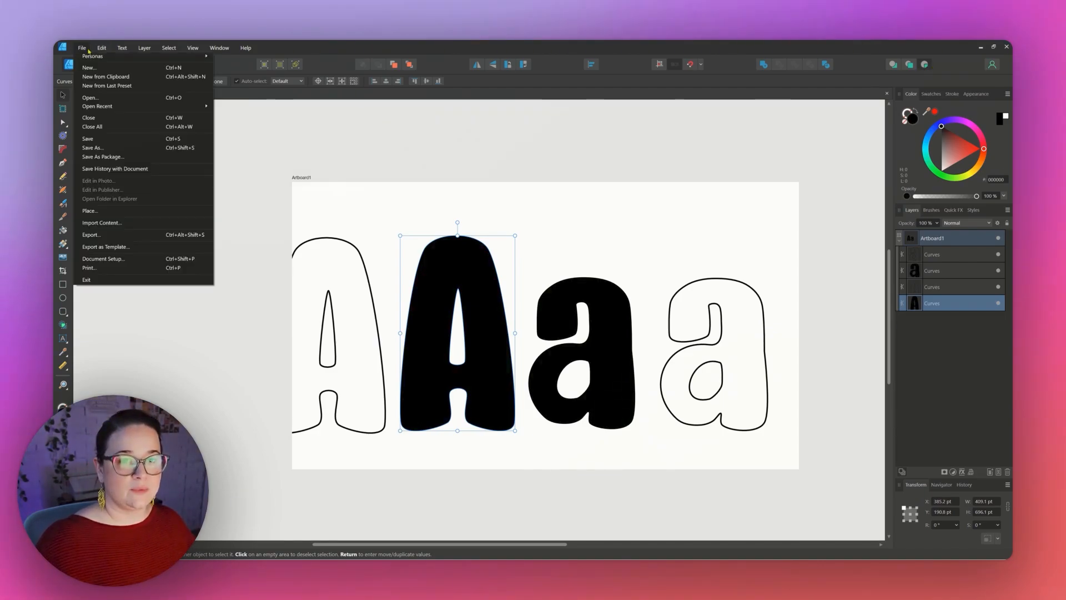
left_click(92, 213)
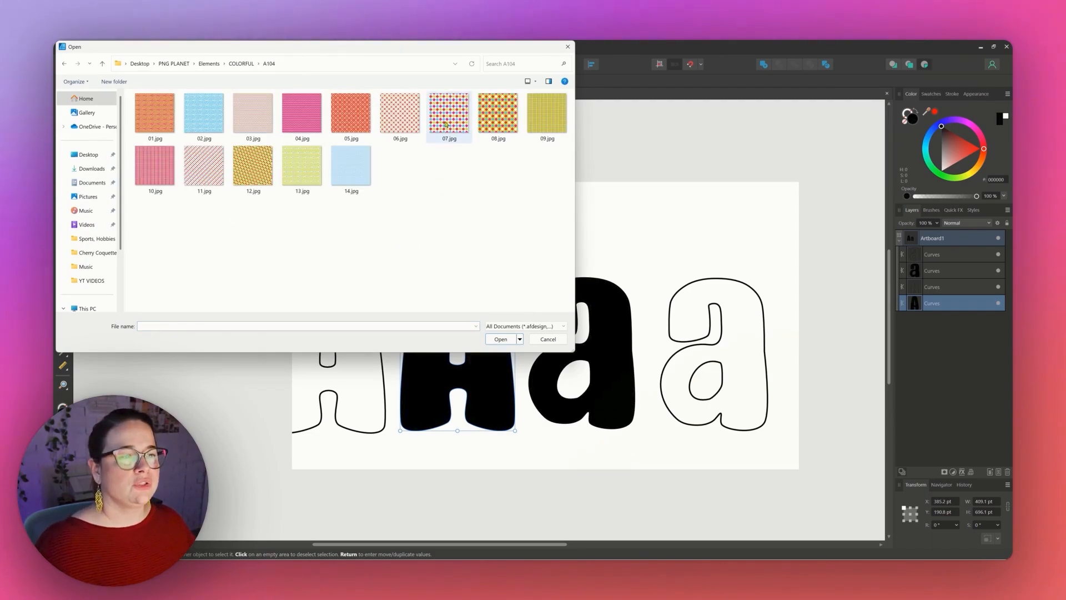
double_click(455, 114)
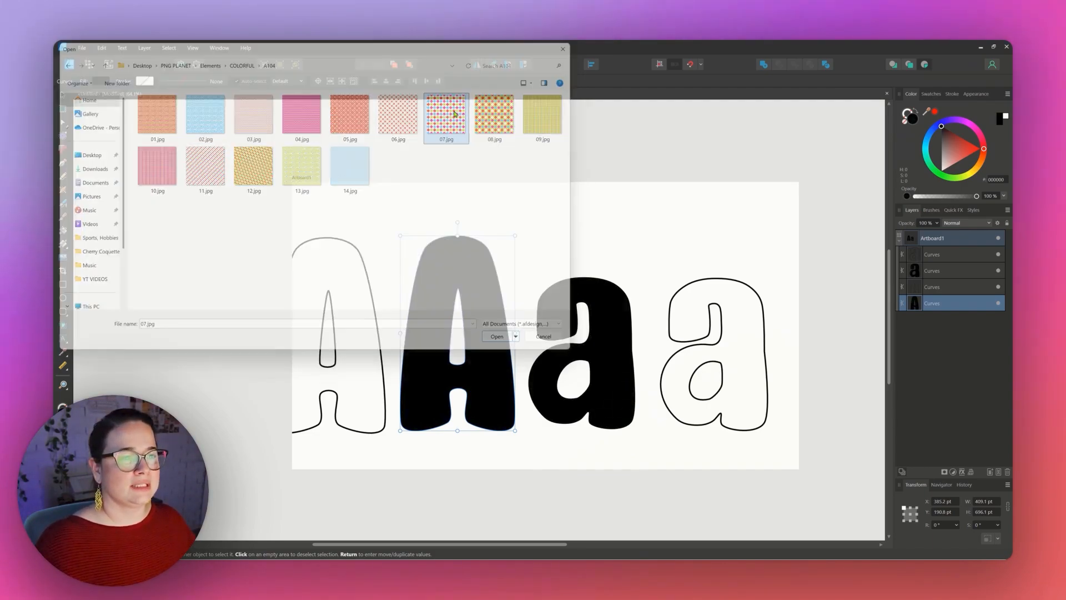
left_click_drag(383, 232, 590, 439)
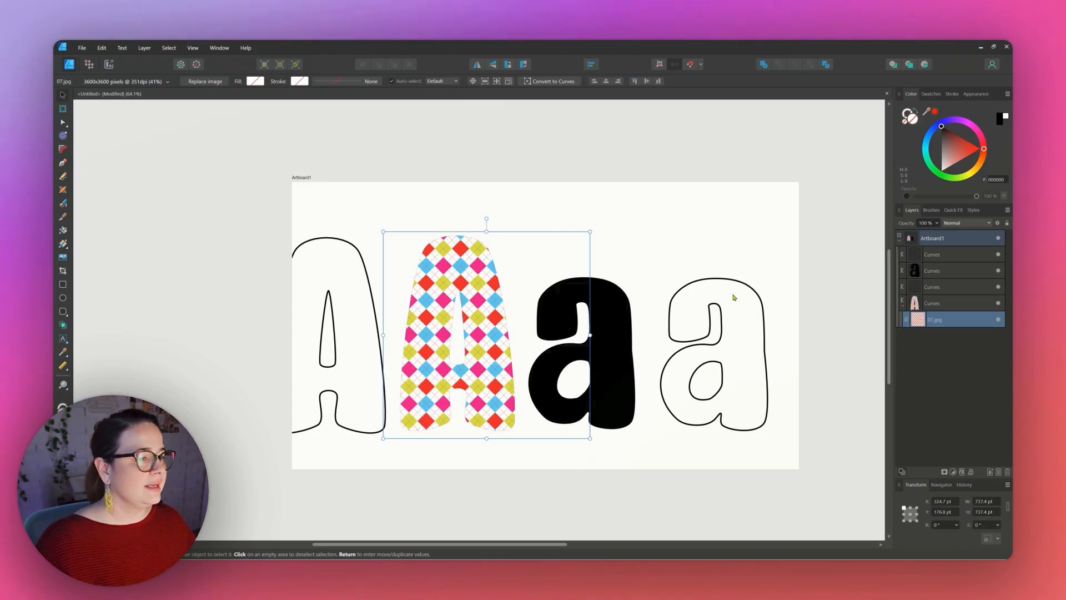
left_click(505, 230)
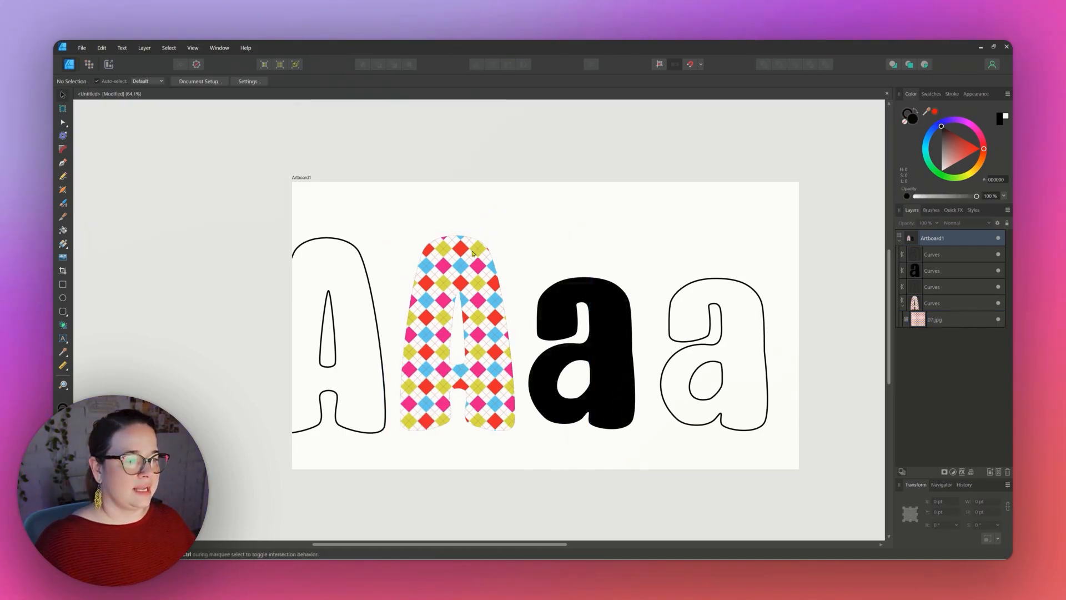
Set the patterned A's fill to none.
left_click(455, 258)
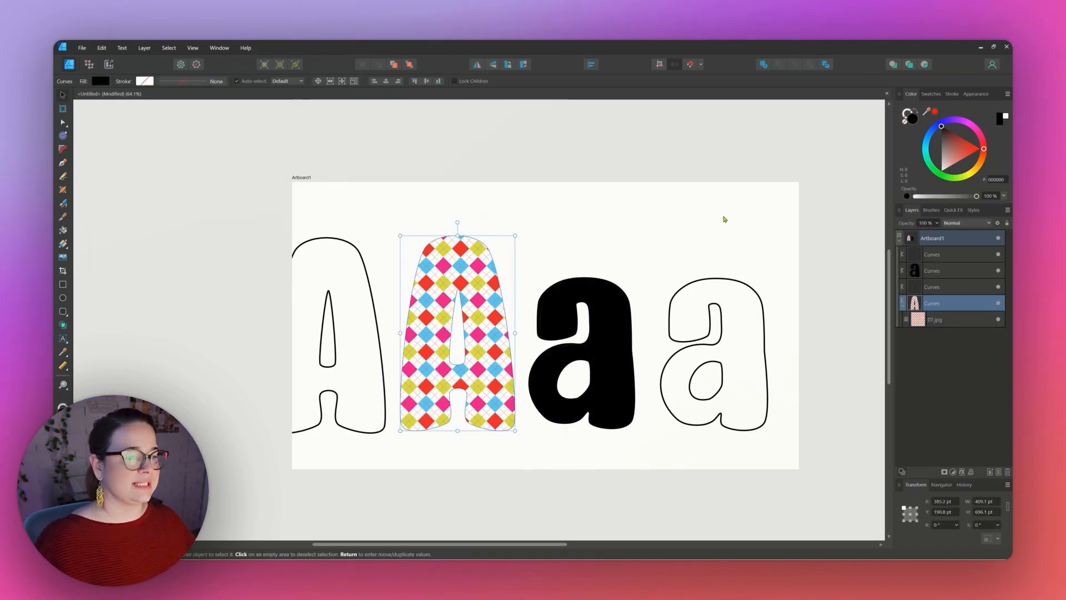
left_click(905, 125)
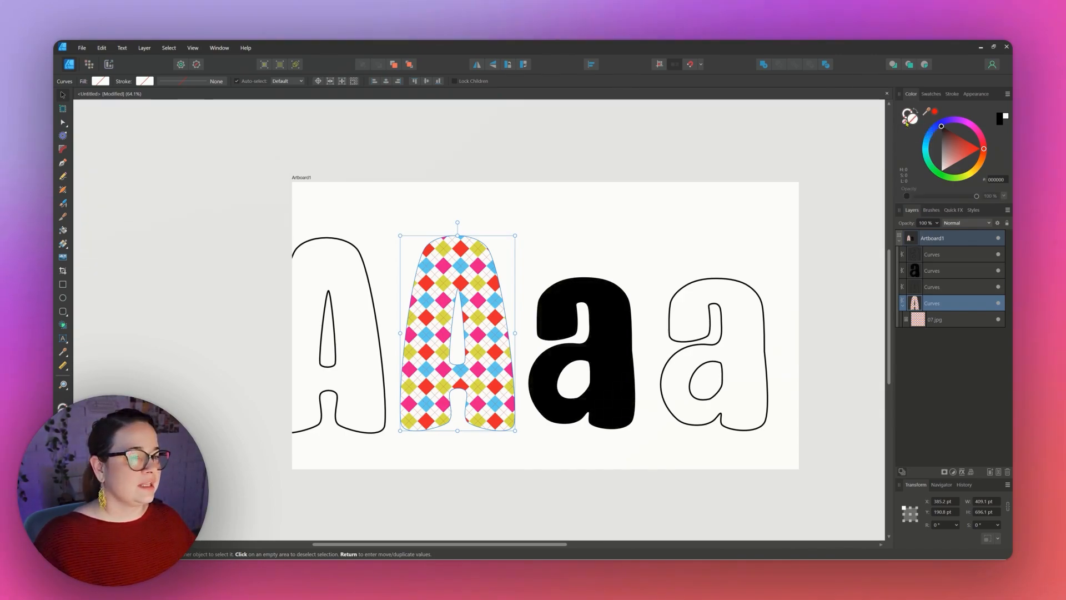
left_click(581, 247)
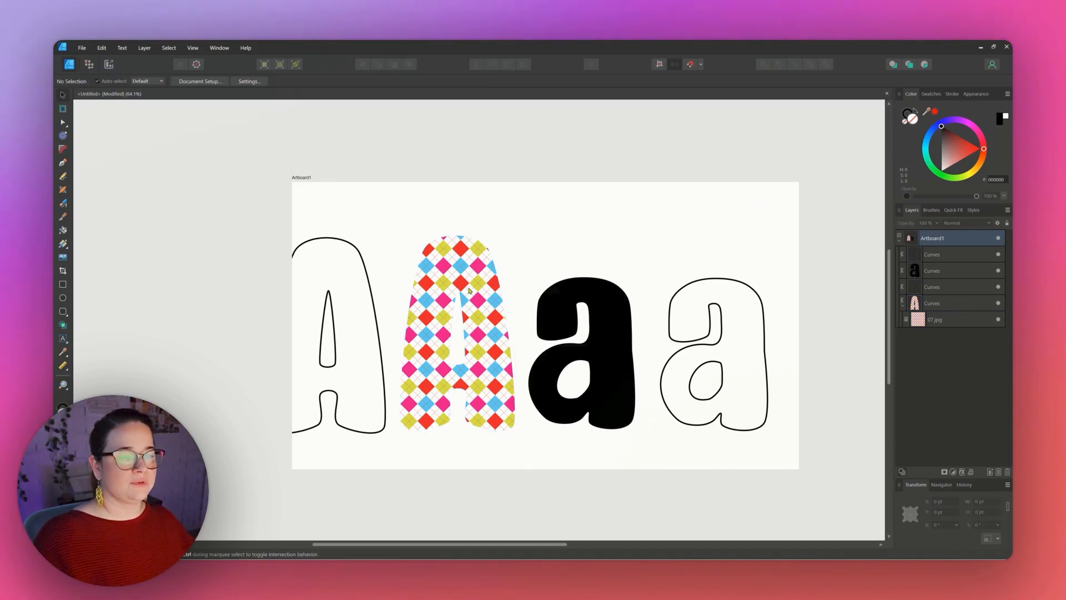
Place the 01.jpg pattern image inside the solid a and shift it to cover the letter.
left_click(605, 307)
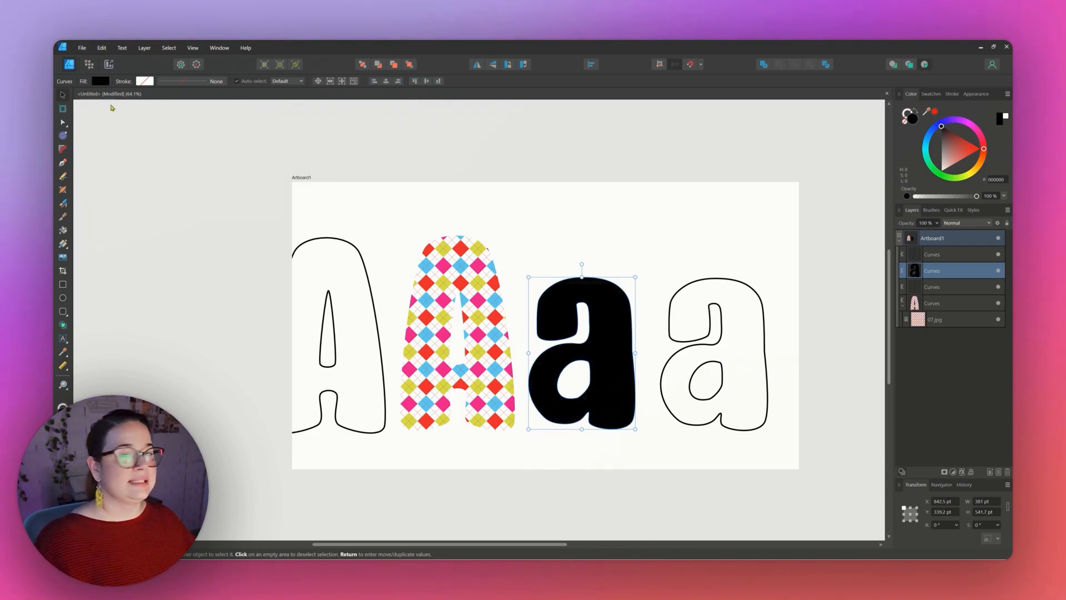
left_click(80, 50)
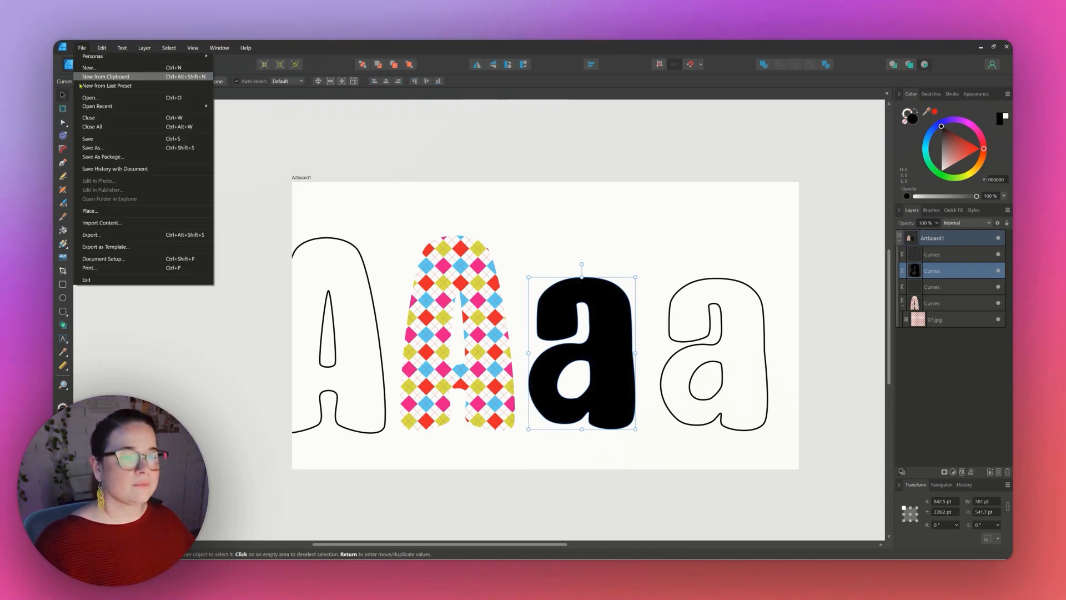
left_click(90, 210)
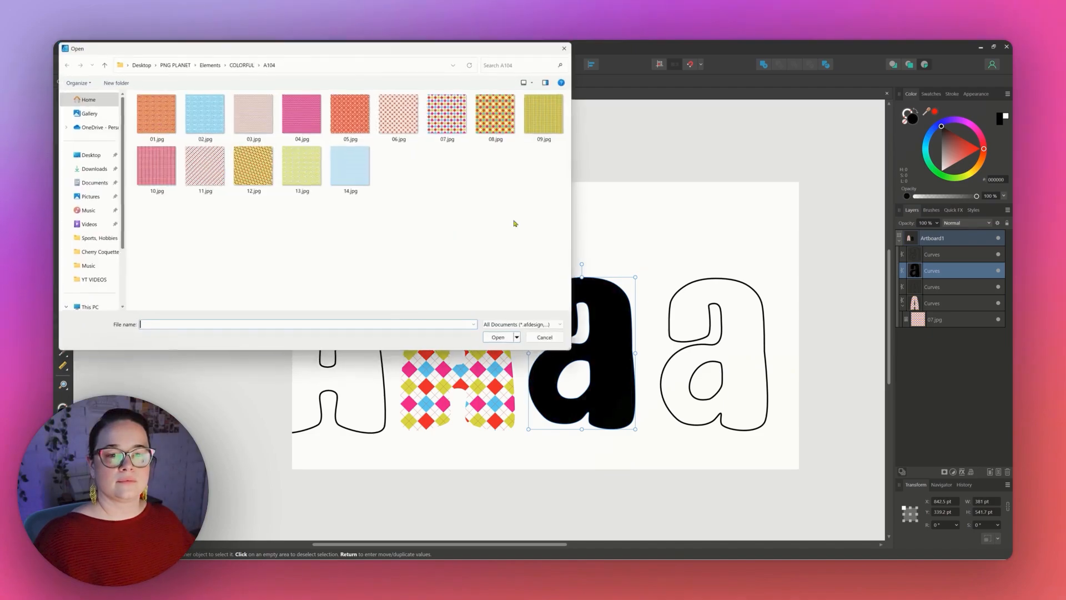
left_click(152, 128)
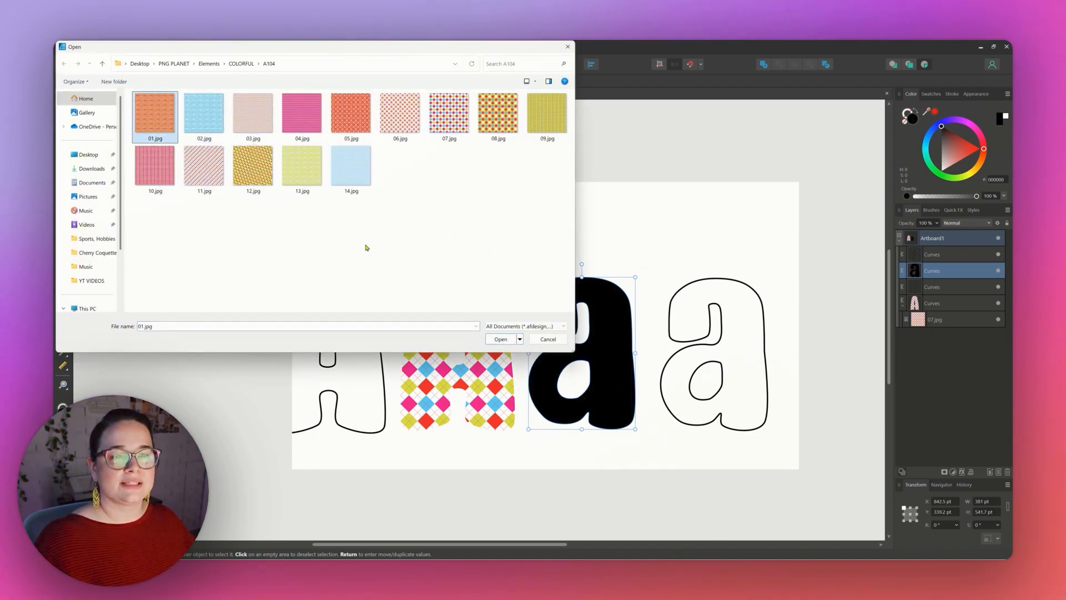
double_click(144, 125)
left_click_drag(516, 284, 887, 472)
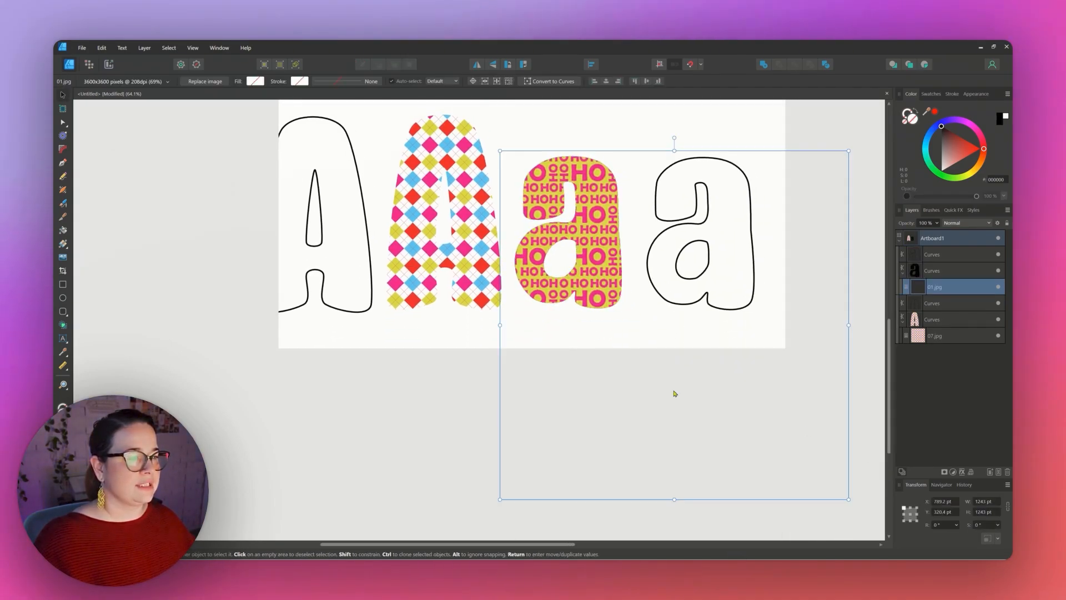
left_click_drag(655, 326, 624, 314)
left_click_drag(614, 319, 610, 319)
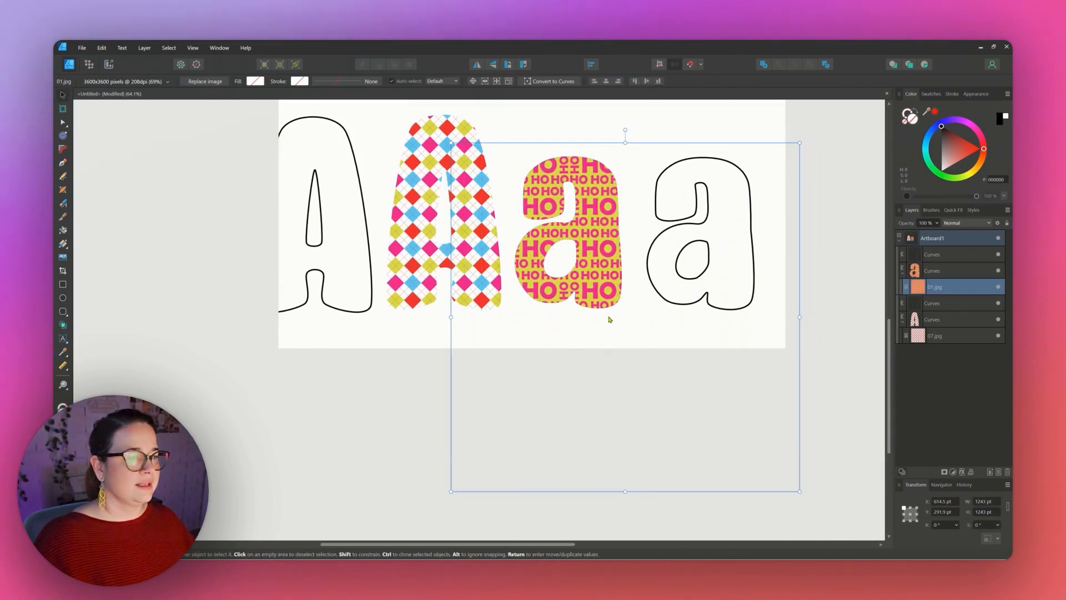
left_click(752, 345)
Set the patterned a's fill to none.
left_click(600, 213)
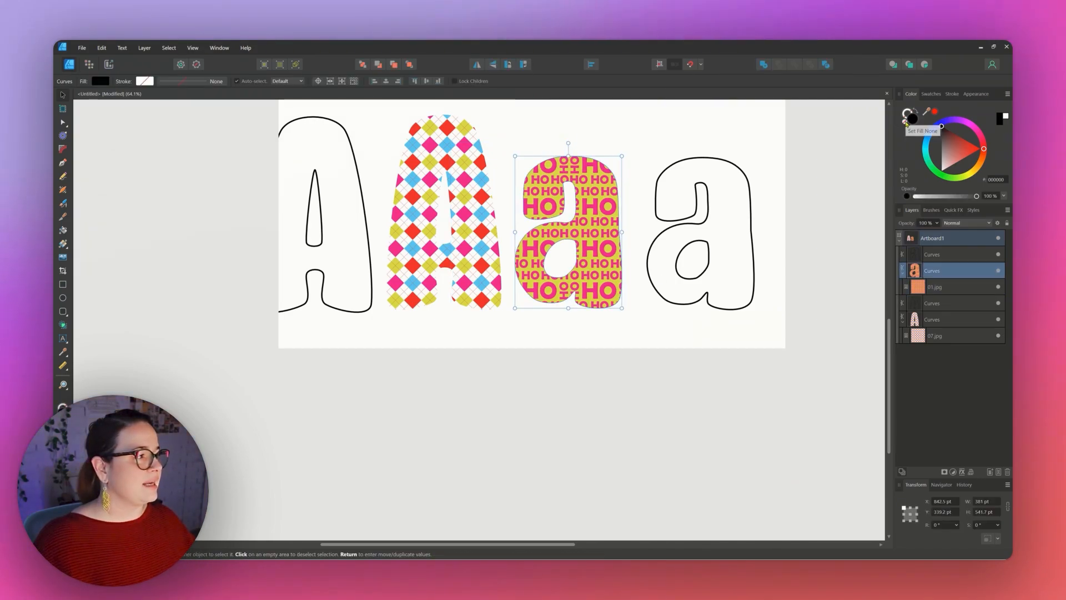
left_click(678, 135)
scroll(609, 326, "up", 3)
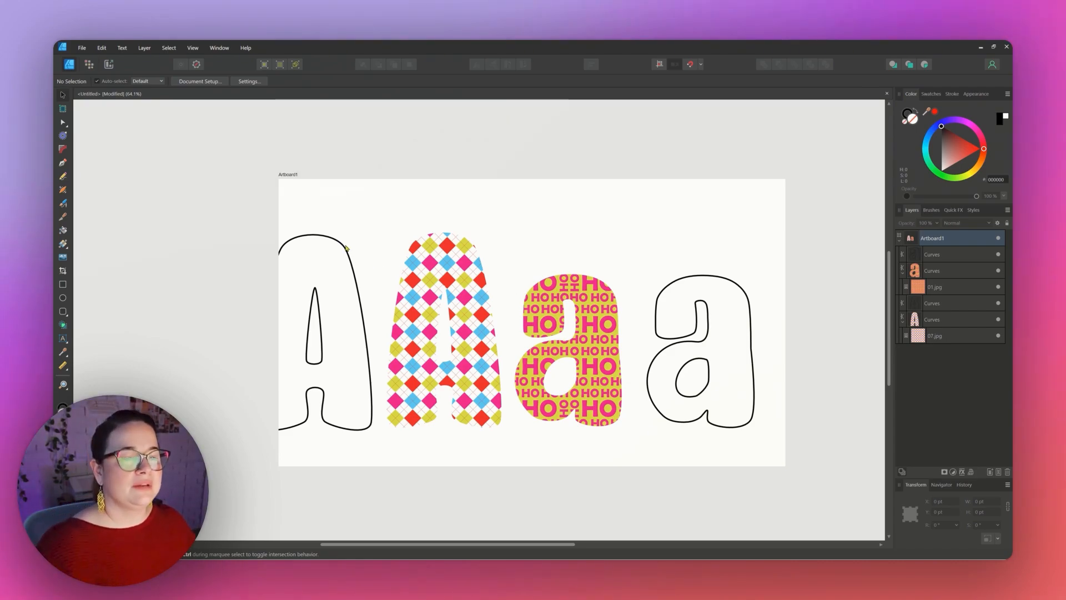
Move the outlined A and outlined a copies on top of their patterned letters.
left_click_drag(343, 248, 473, 246)
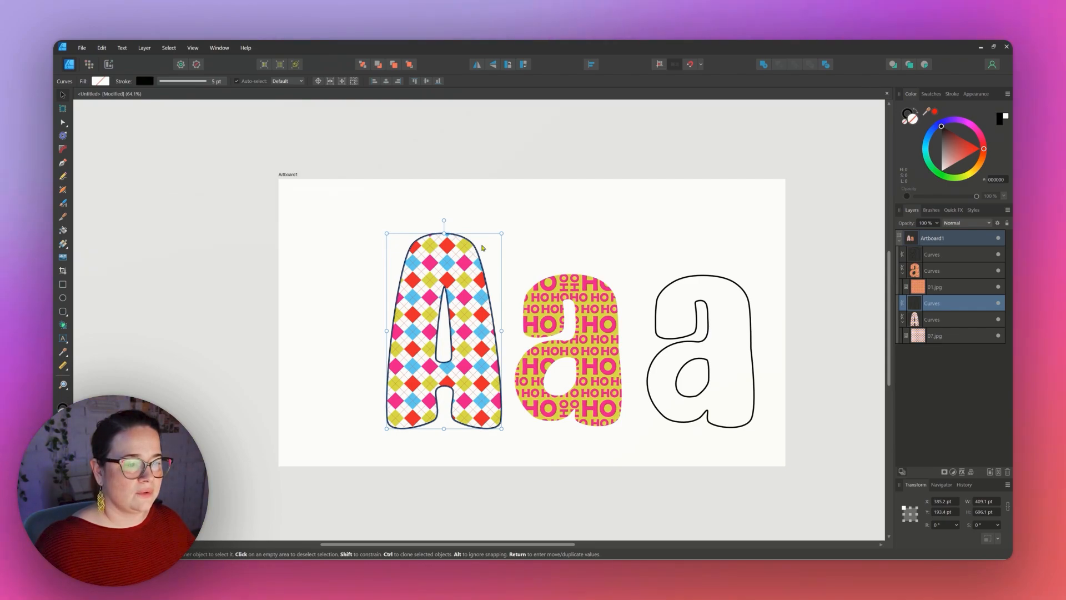
left_click_drag(724, 284, 592, 284)
left_click(721, 355)
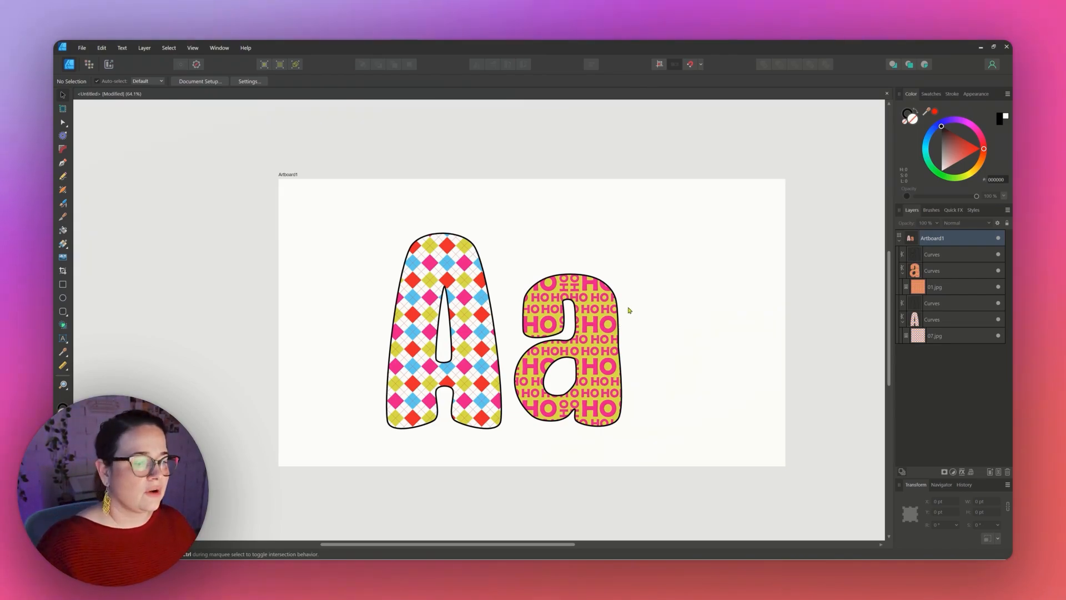
Duplicate the outlined a and nudge the copy's nodes so its outline sits slightly offset from the letter.
left_click(556, 278)
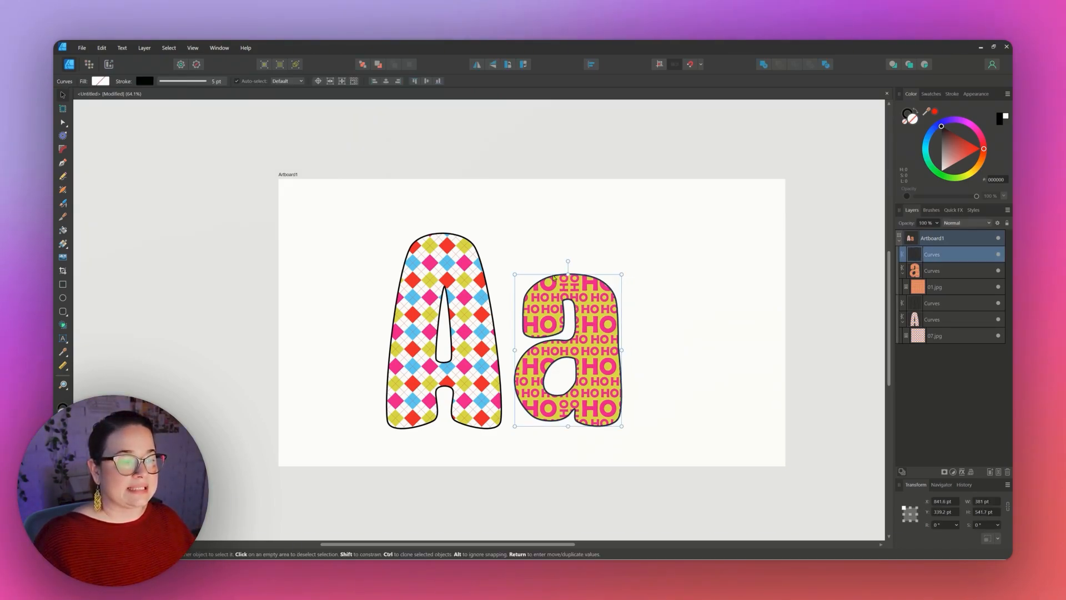
left_click_drag(553, 277, 551, 276)
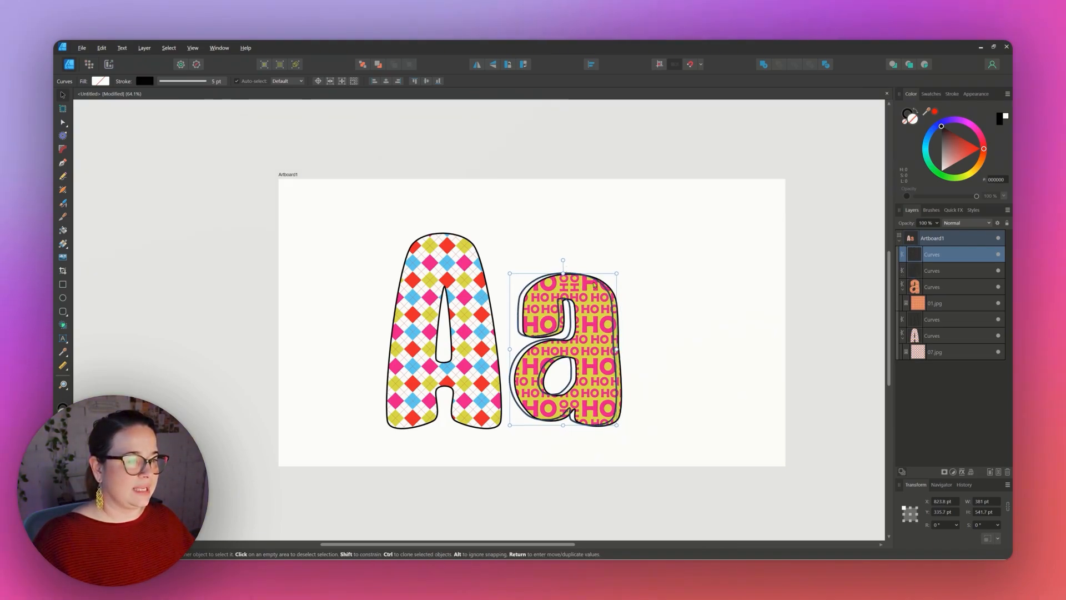
left_click_drag(579, 277, 593, 283)
key("a")
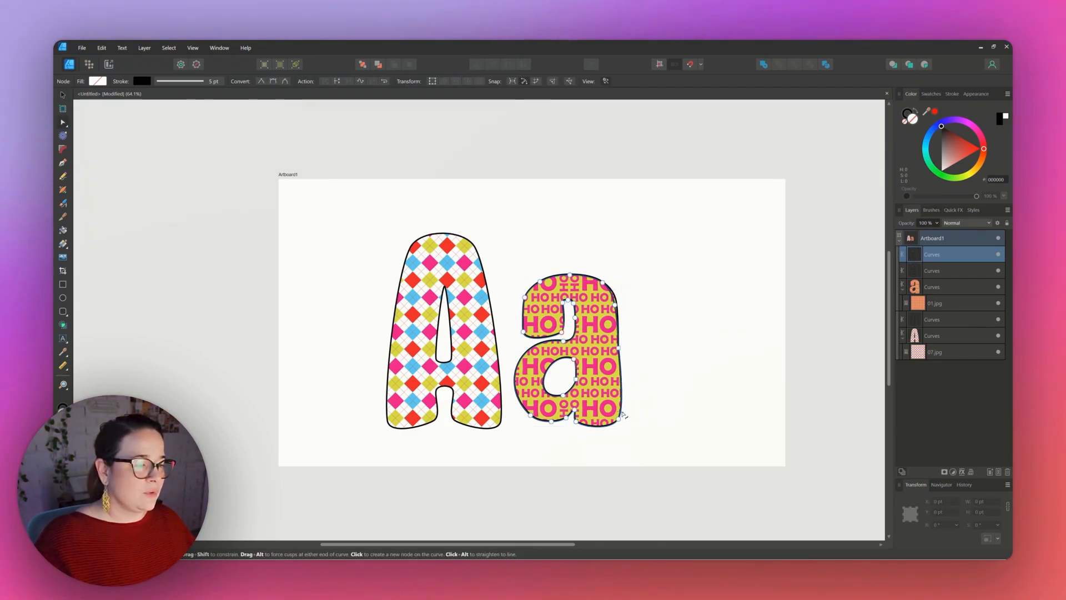
left_click_drag(620, 413, 622, 402)
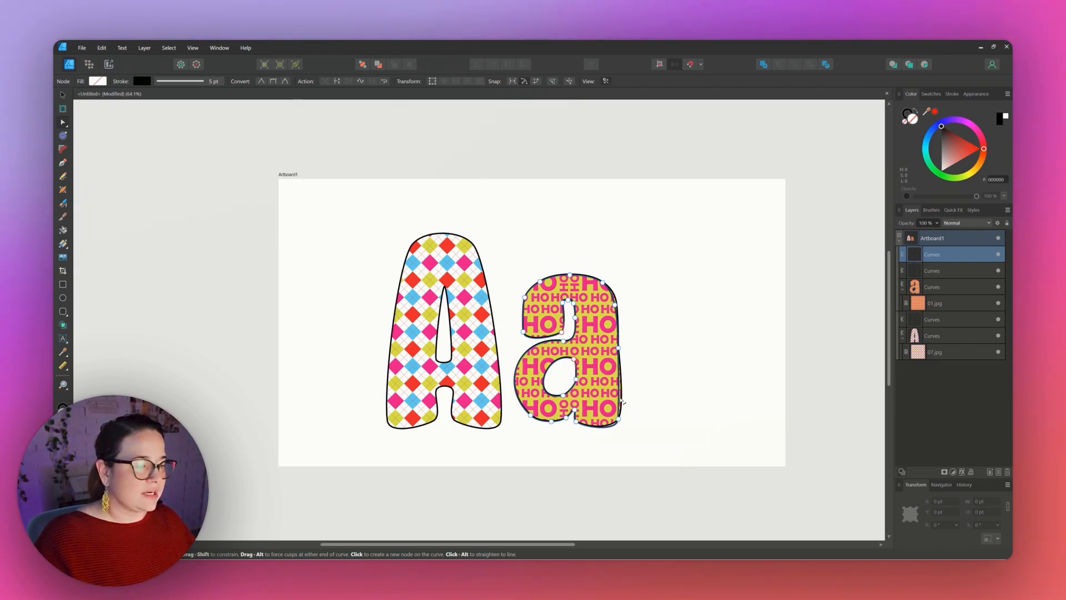
left_click_drag(622, 403, 625, 412)
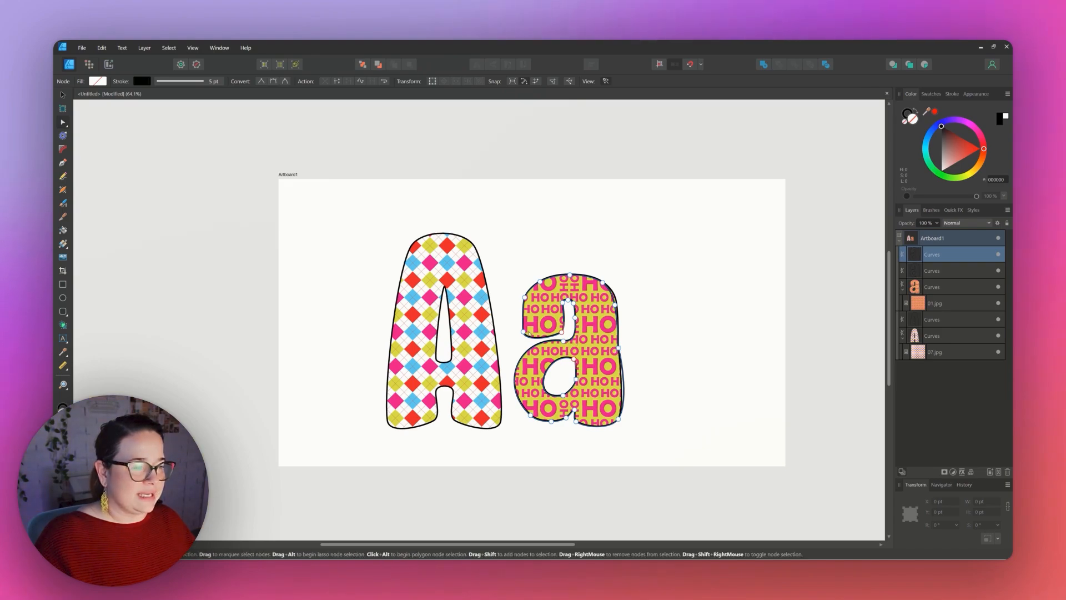
left_click(525, 301)
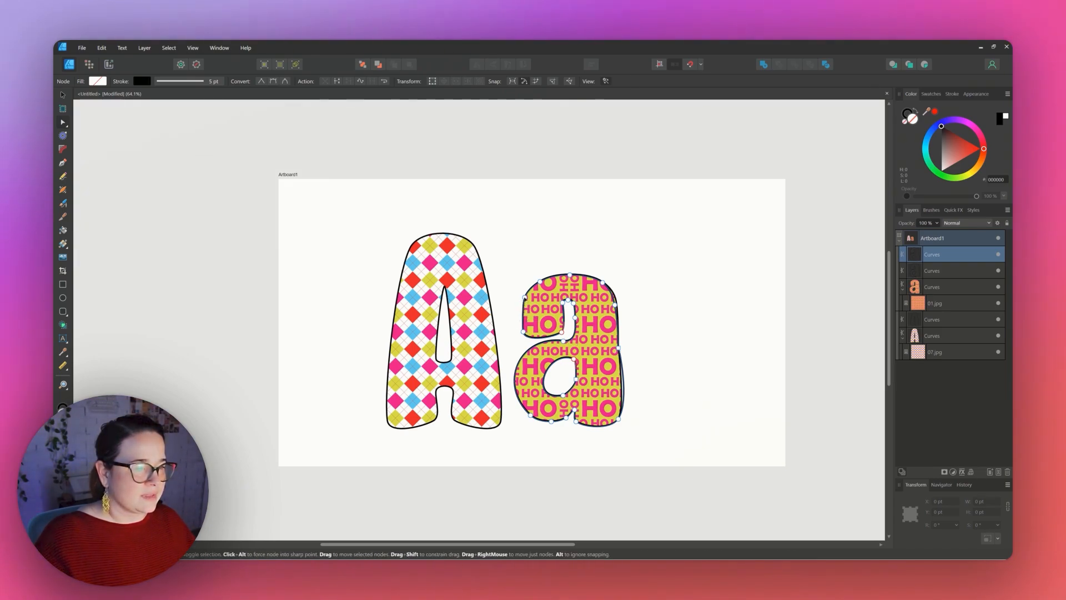
left_click_drag(525, 300, 527, 297)
key("ctrl+d")
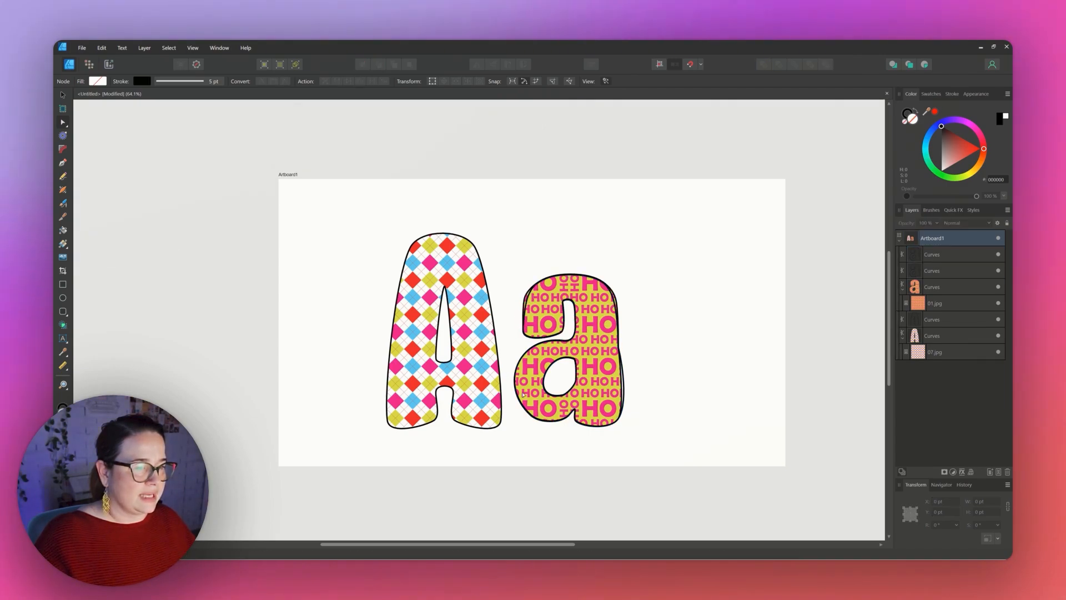
left_click(525, 407)
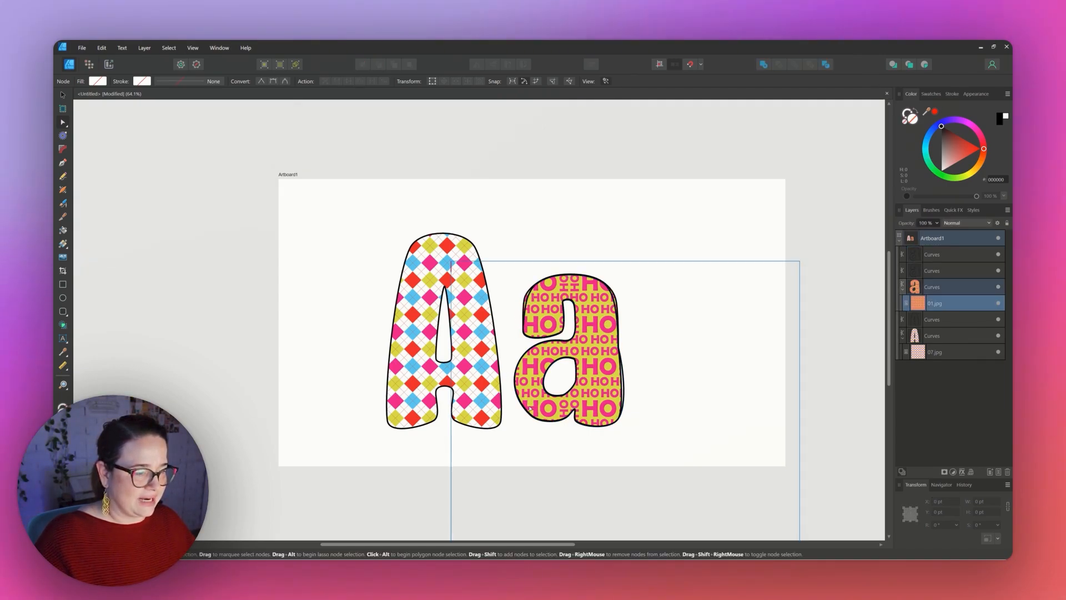
key("v")
left_click(518, 402)
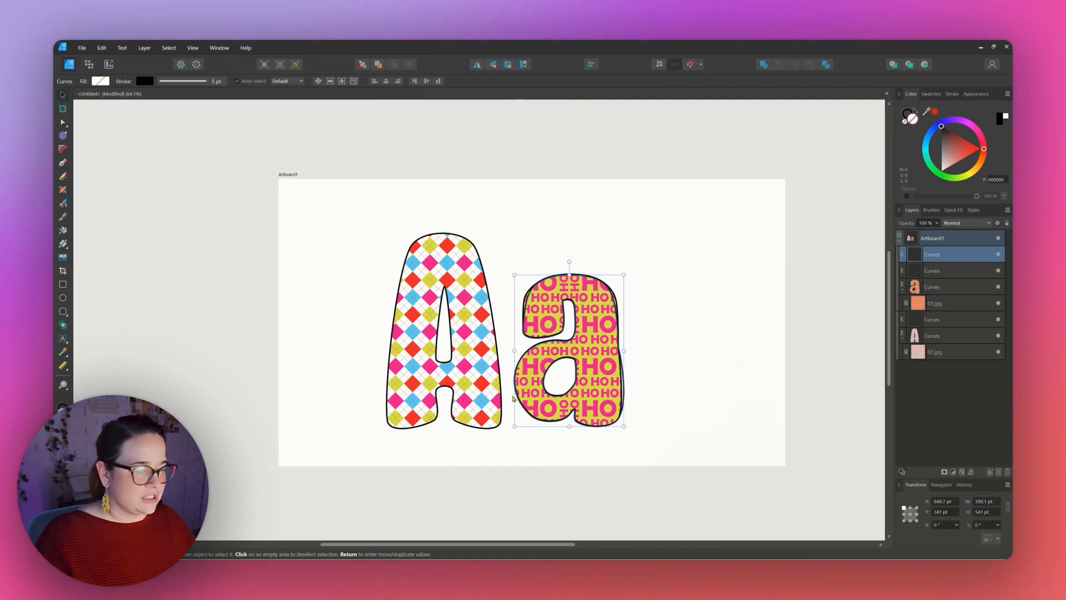
key("a")
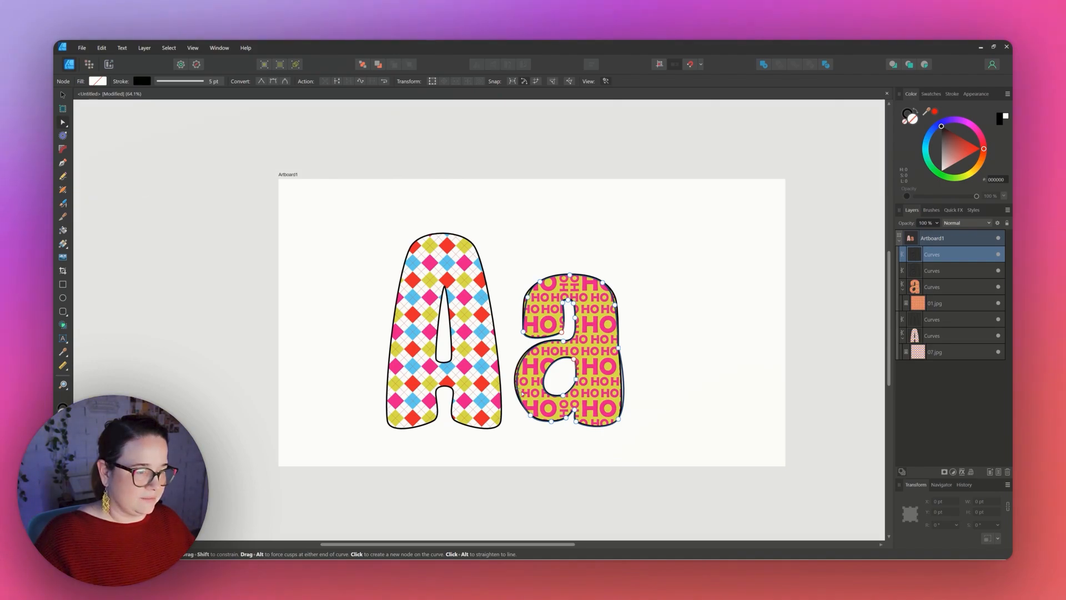
left_click(633, 419)
left_click(439, 267)
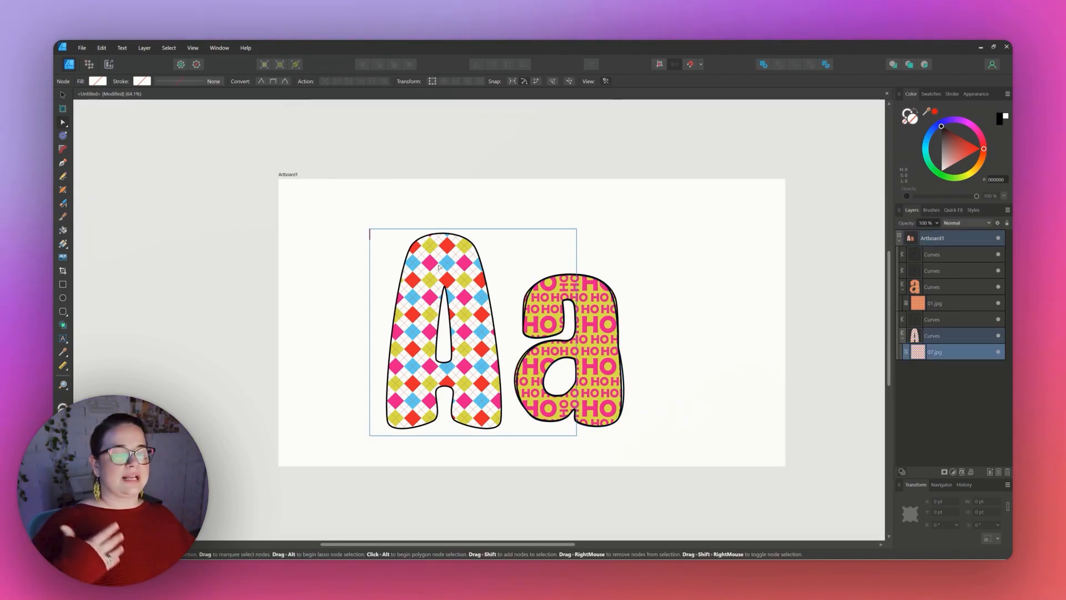
Duplicate the outlined A and move some of the copy's nodes so its outline sits slightly offset.
left_click(947, 320)
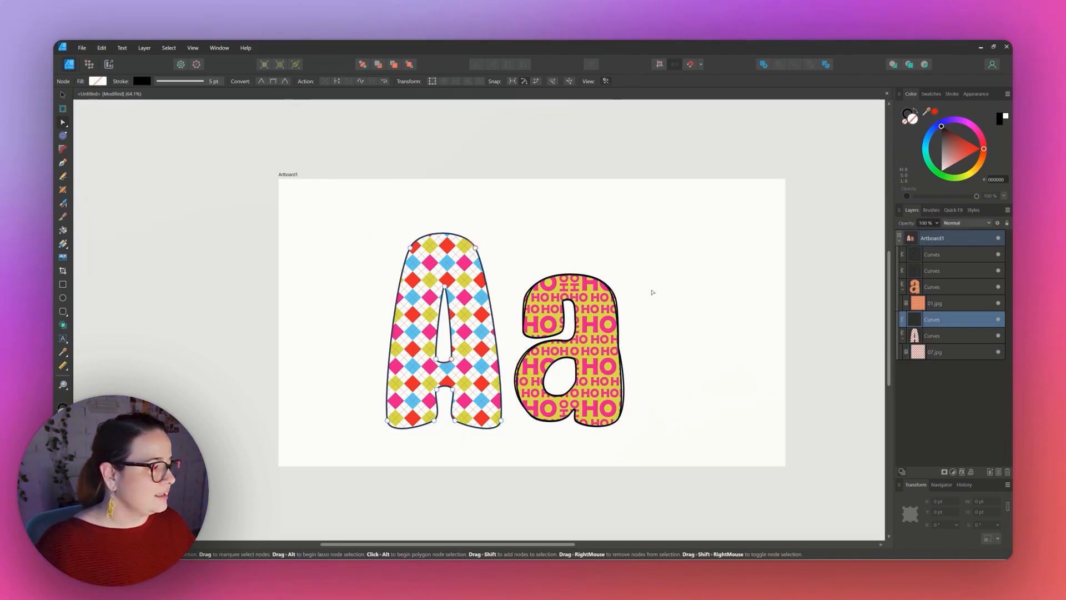
key("ctrl+j")
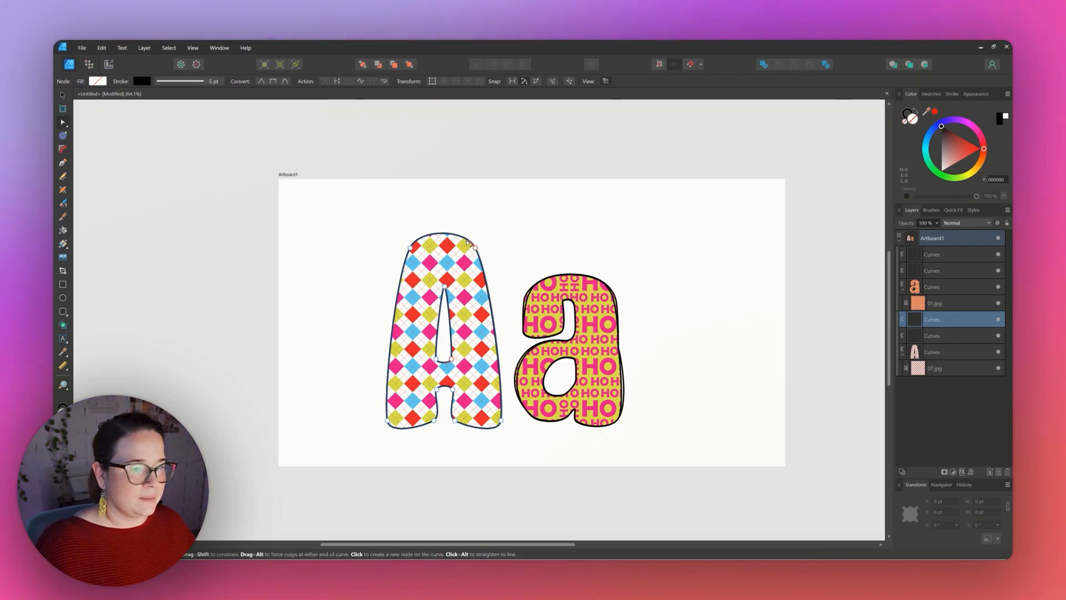
left_click_drag(466, 242, 466, 242)
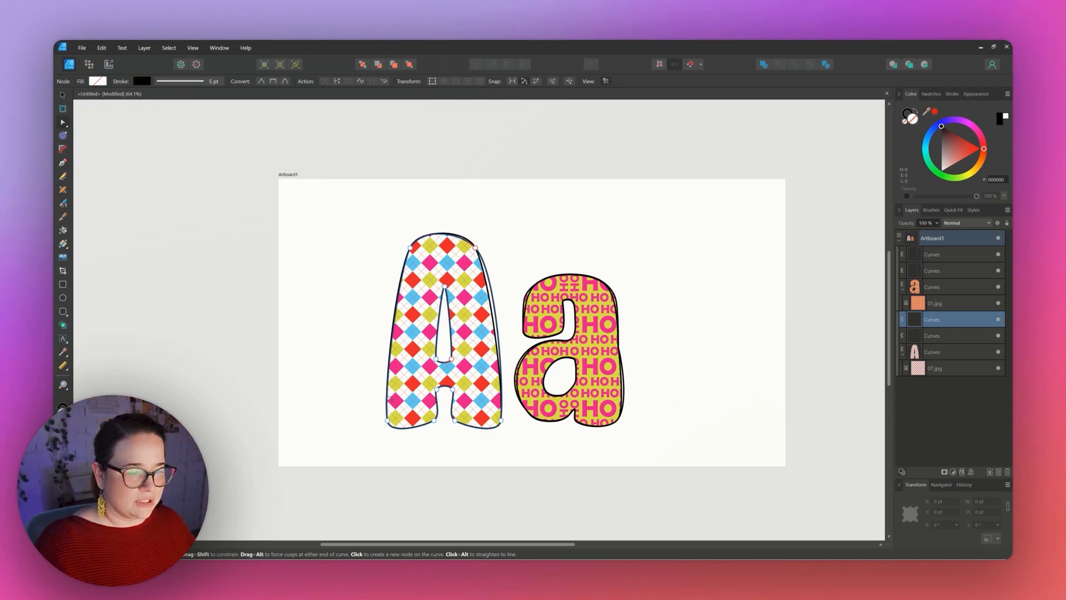
left_click_drag(388, 397, 391, 393)
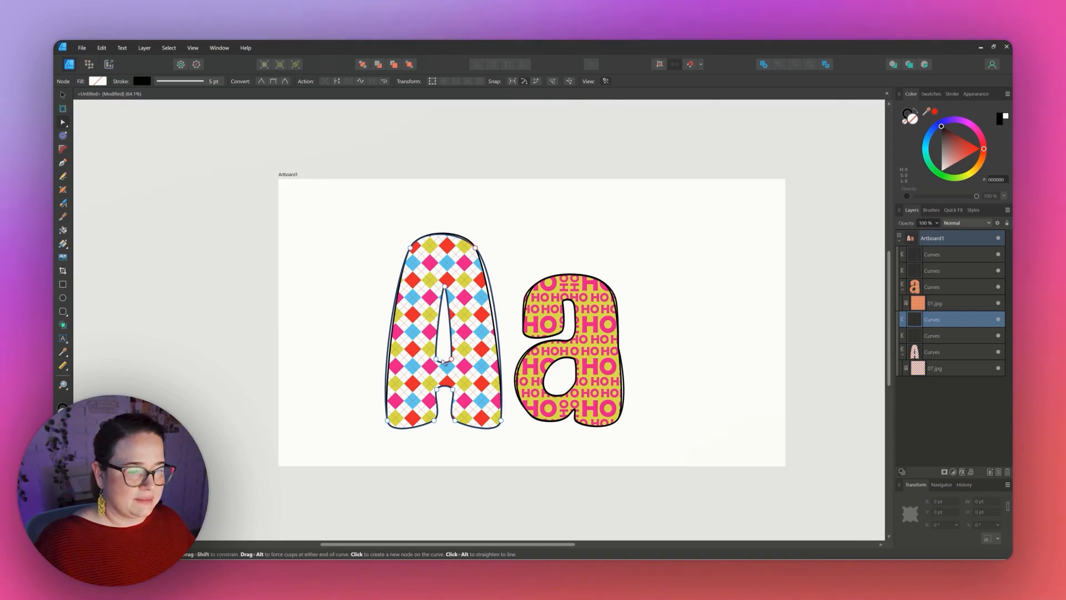
left_click_drag(443, 362, 445, 365)
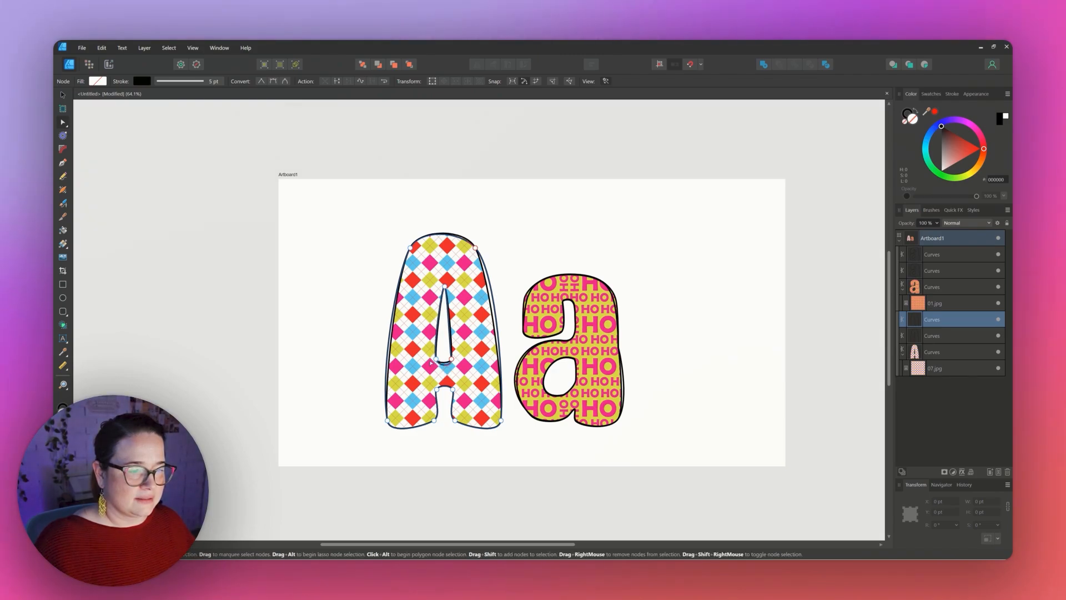
key("v")
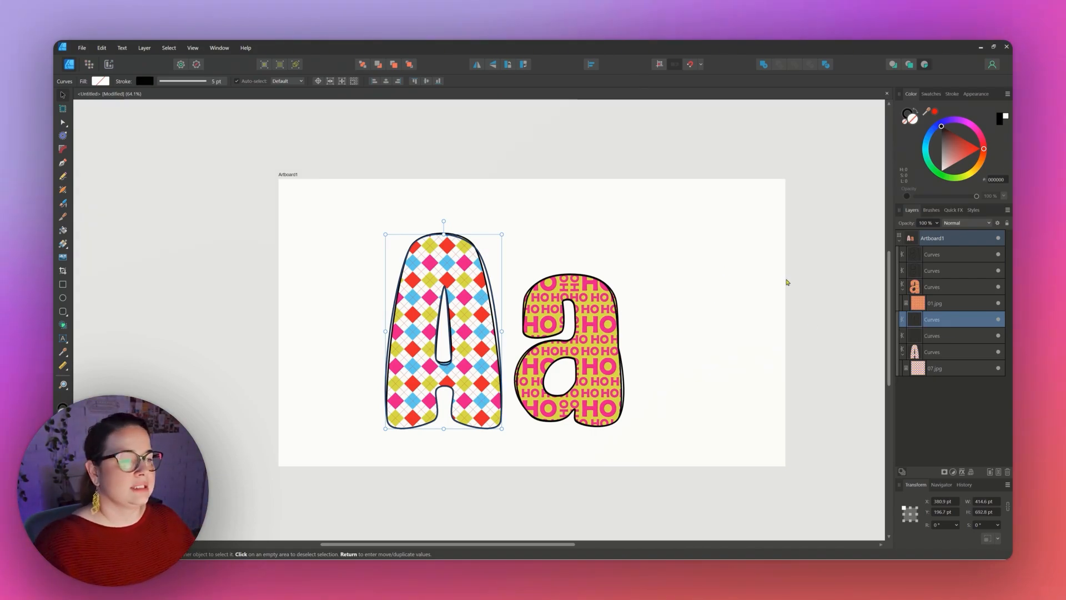
Expand the stroke of the duplicated A outline into a filled shape.
left_click(145, 48)
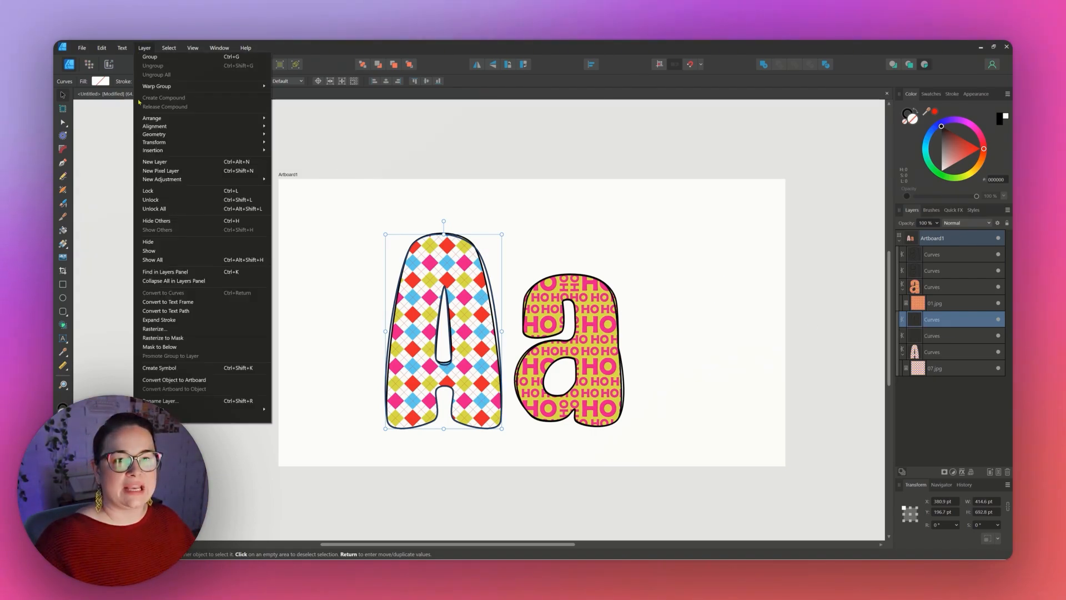
left_click(160, 323)
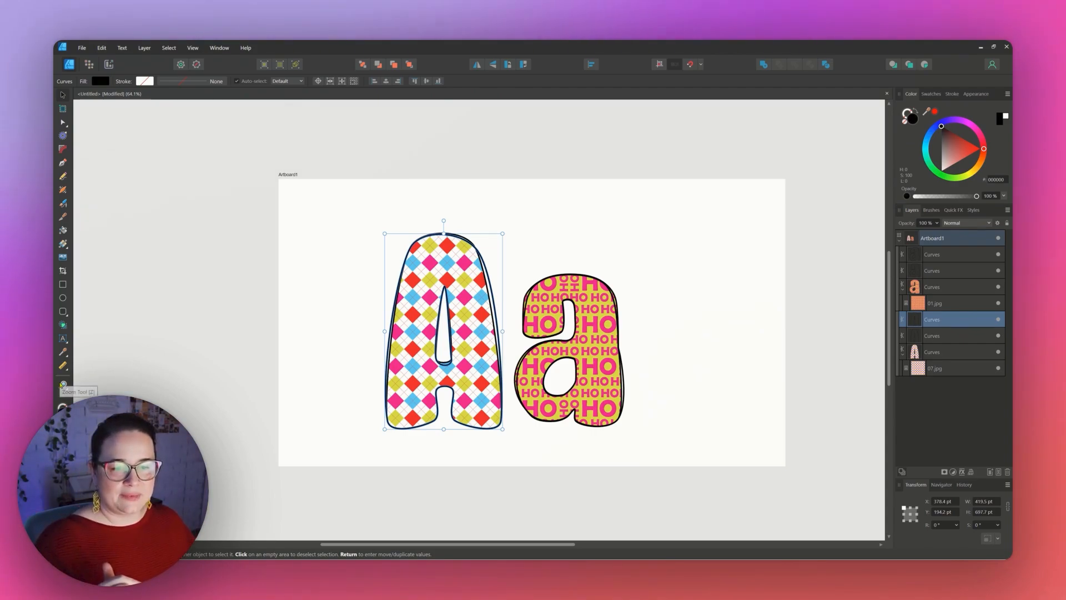
Place the 14.jpg glitter image and nest it inside the expanded A outline so the outline takes the glitter texture.
key("z")
left_click_drag(465, 256, 545, 260)
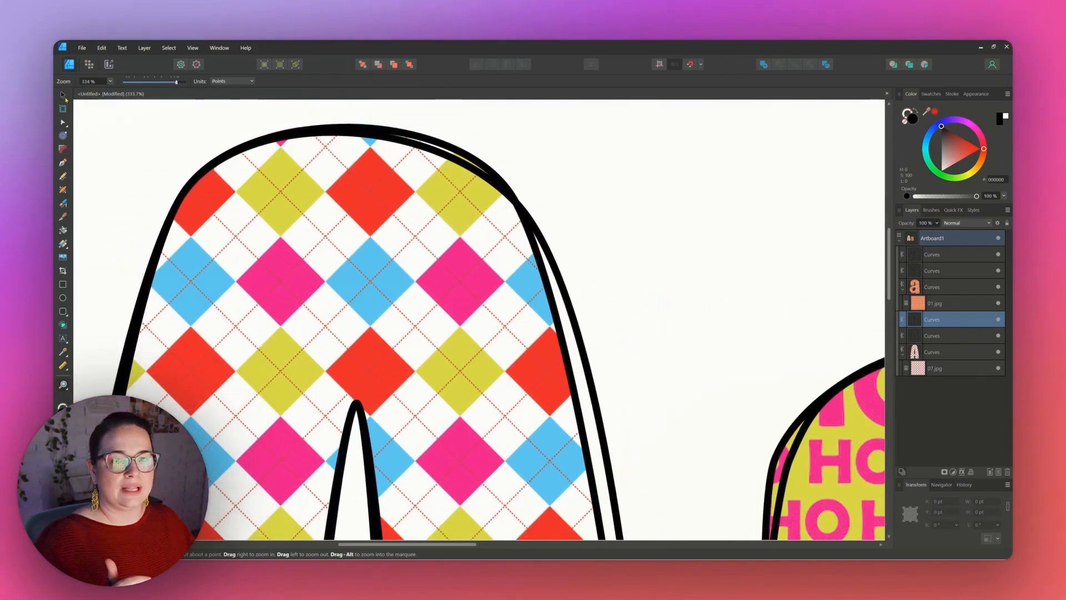
left_click(63, 97)
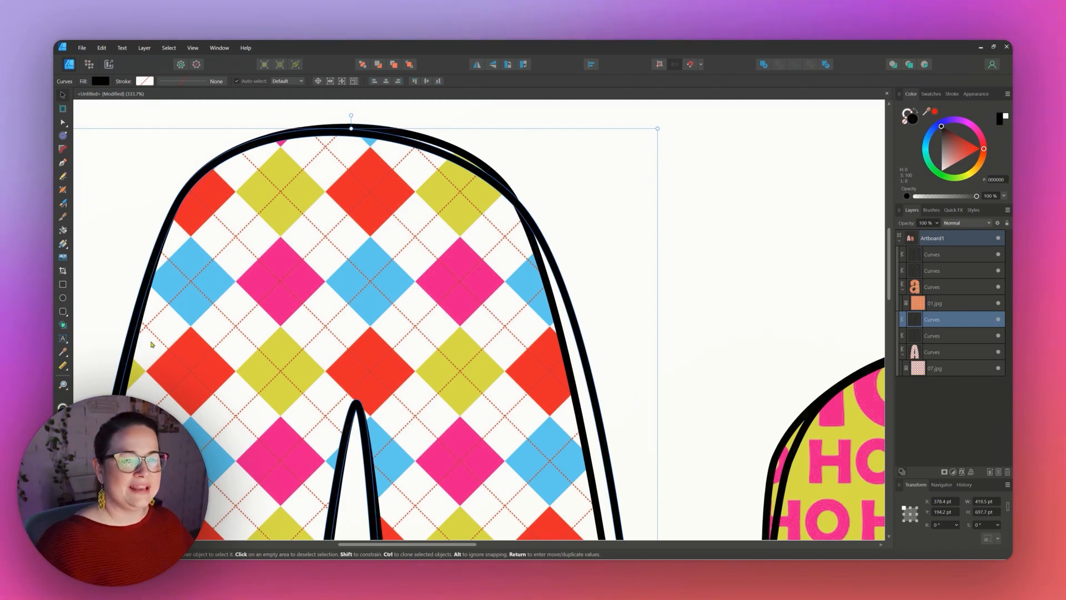
left_click(63, 384)
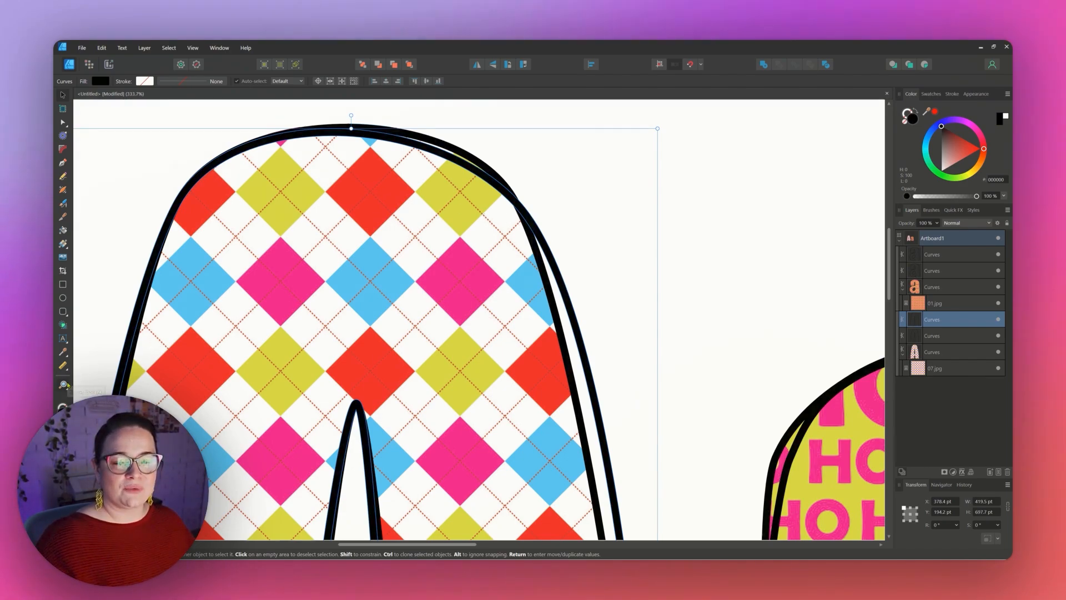
left_click_drag(469, 361, 500, 323)
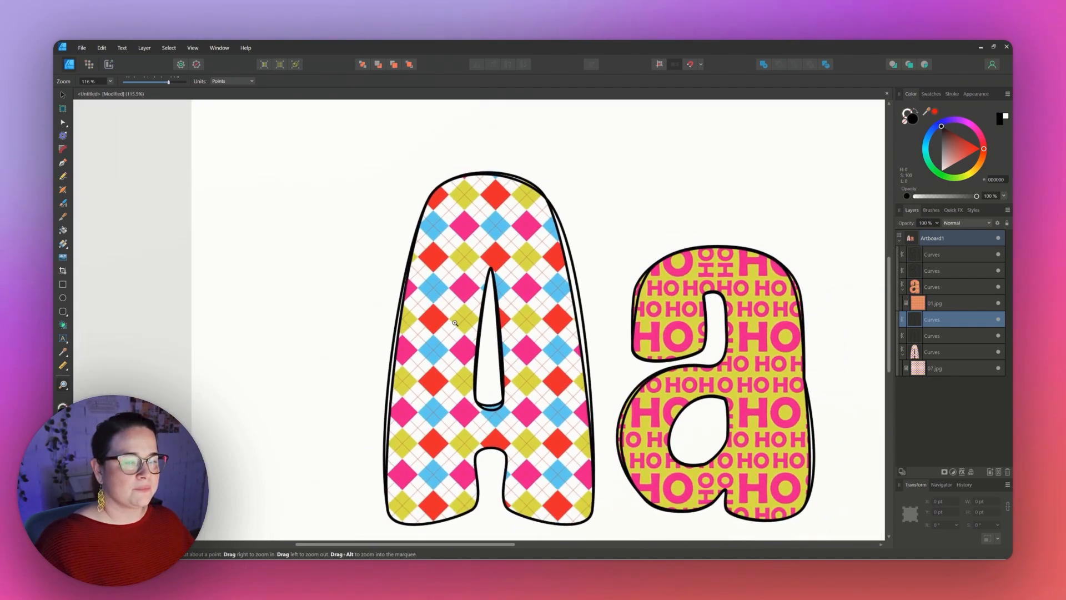
left_click(62, 95)
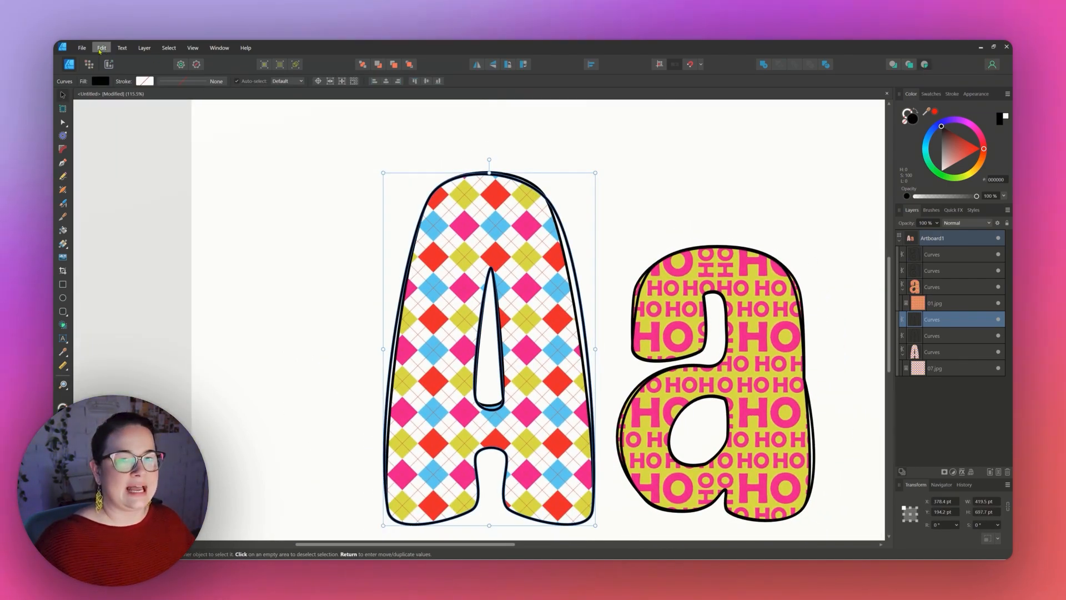
left_click(82, 48)
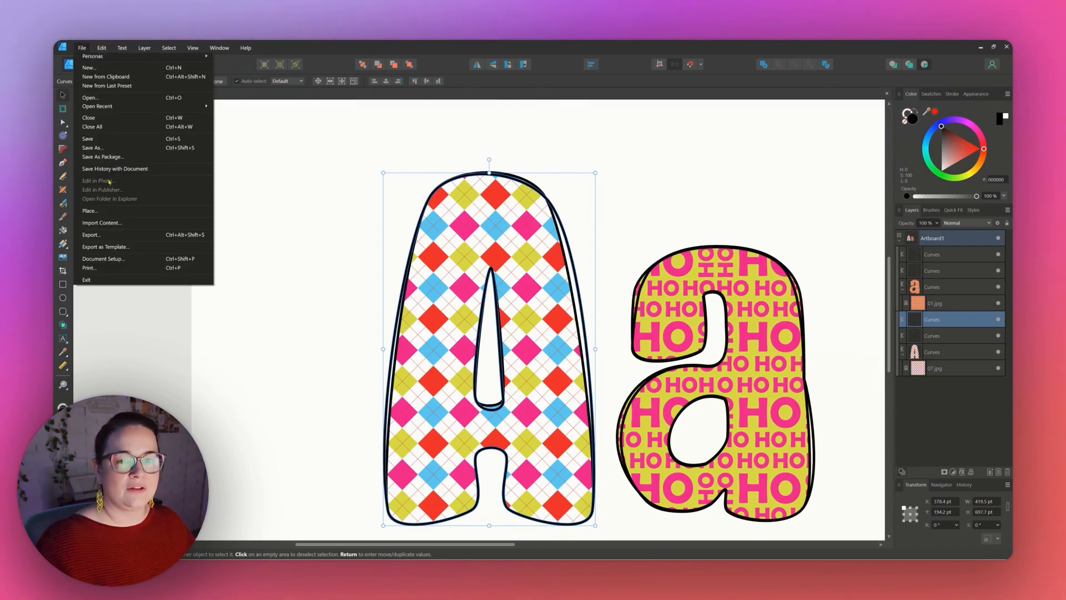
left_click(97, 210)
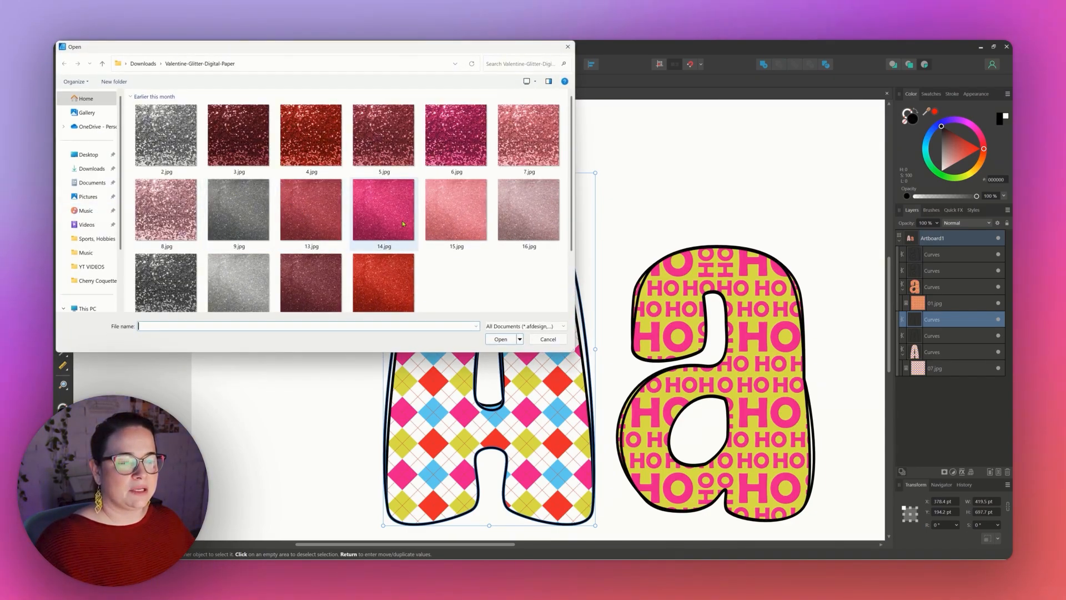
double_click(403, 223)
left_click_drag(352, 161, 486, 295)
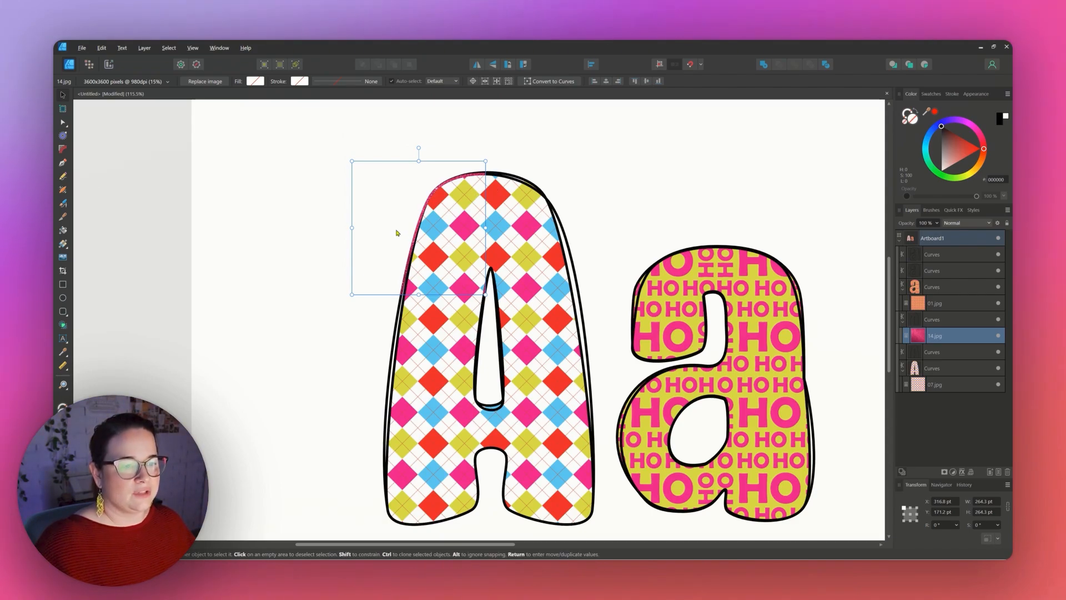
mouse_move(398, 233)
left_mouse_down()
mouse_move(494, 236)
mouse_move(495, 281)
mouse_move(516, 307)
mouse_move(533, 383)
mouse_move(531, 476)
left_mouse_up()
left_click_drag(532, 476, 464, 481, "ctrl")
mouse_move(464, 480)
left_mouse_down("ctrl")
mouse_move(394, 476)
mouse_move(430, 456)
mouse_move(440, 296)
mouse_move(437, 309)
left_mouse_up("ctrl")
left_click(327, 268)
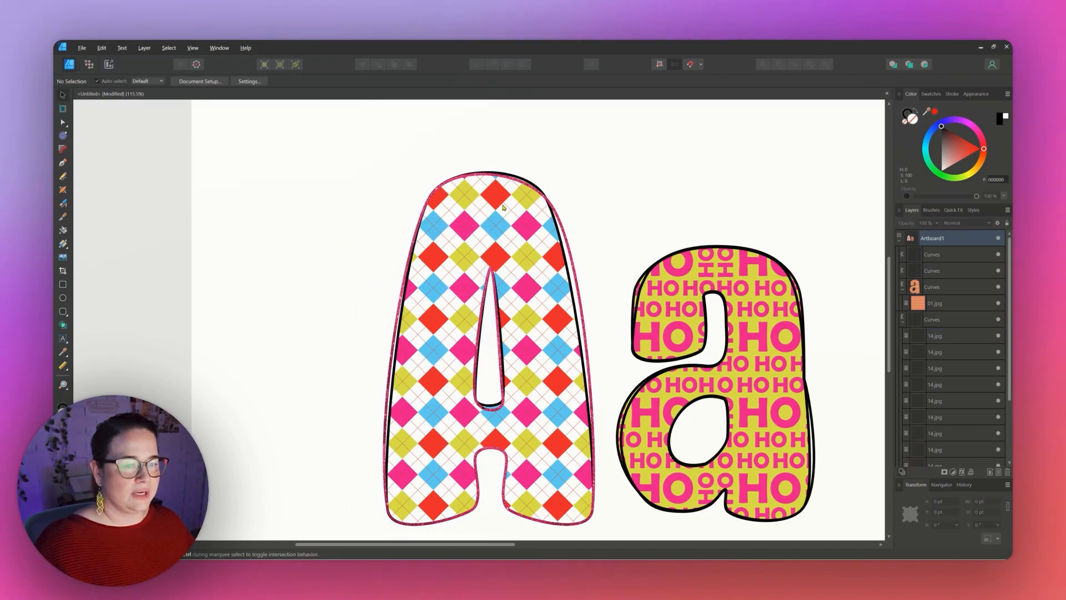
Expand the stroke of the duplicated a outline into a filled shape.
left_click(519, 185)
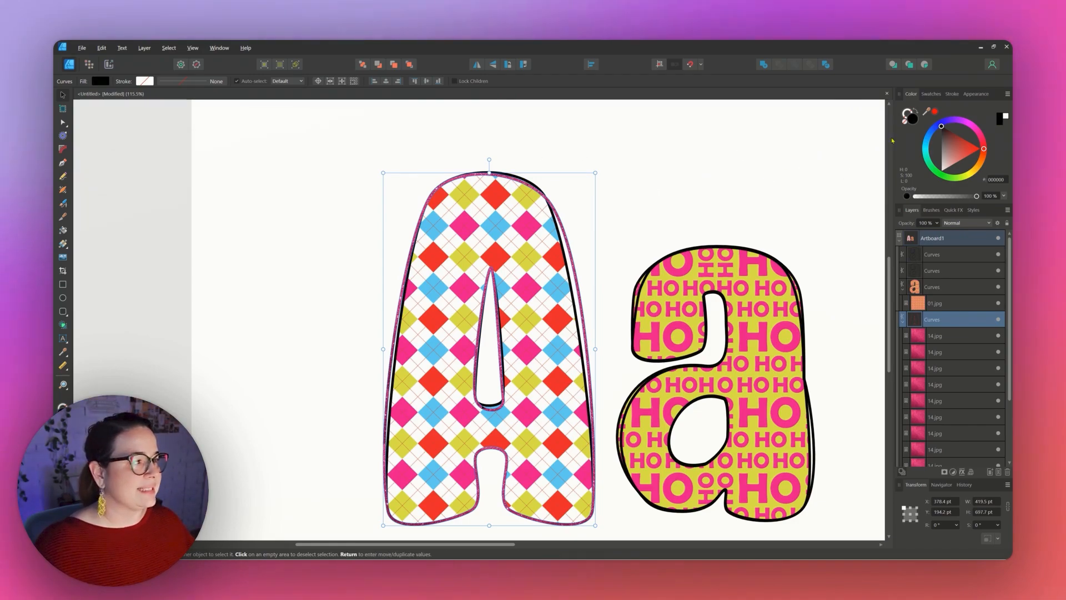
left_click(781, 191)
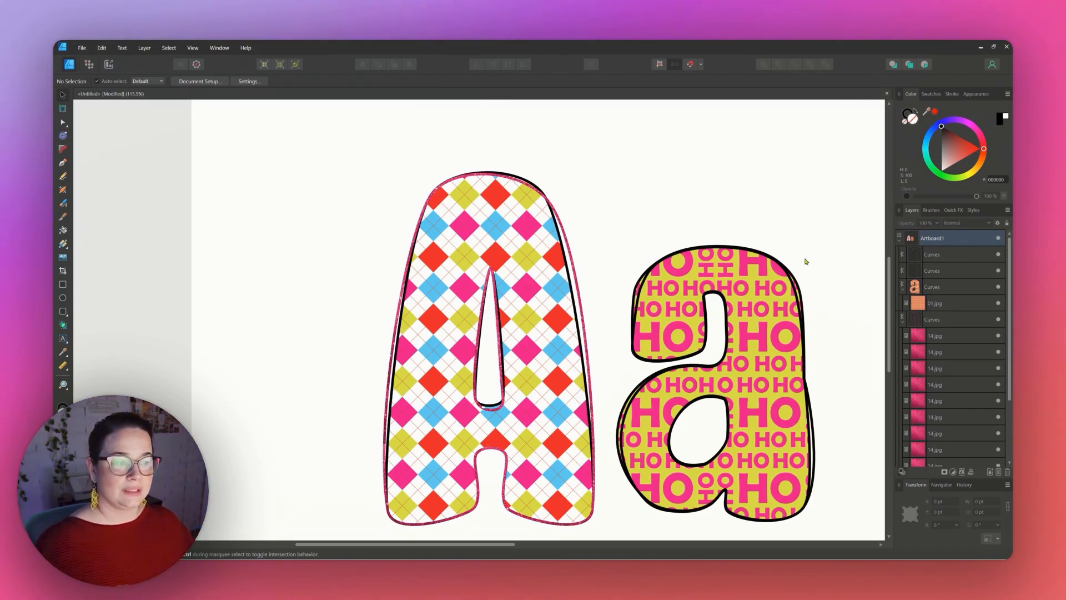
left_click(641, 286)
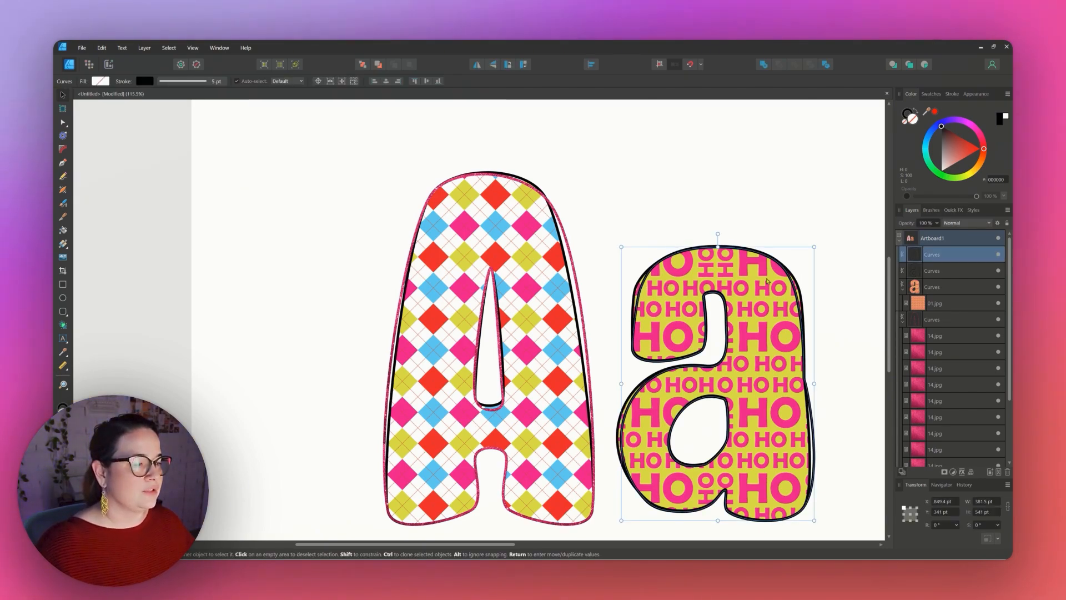
left_click_drag(444, 548, 528, 547)
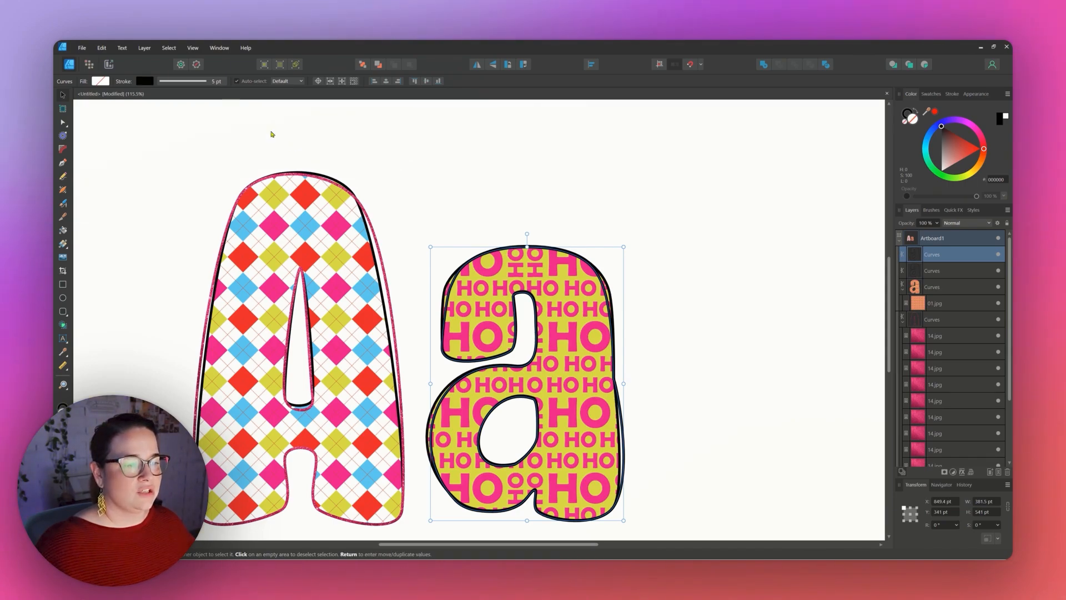
left_click(144, 48)
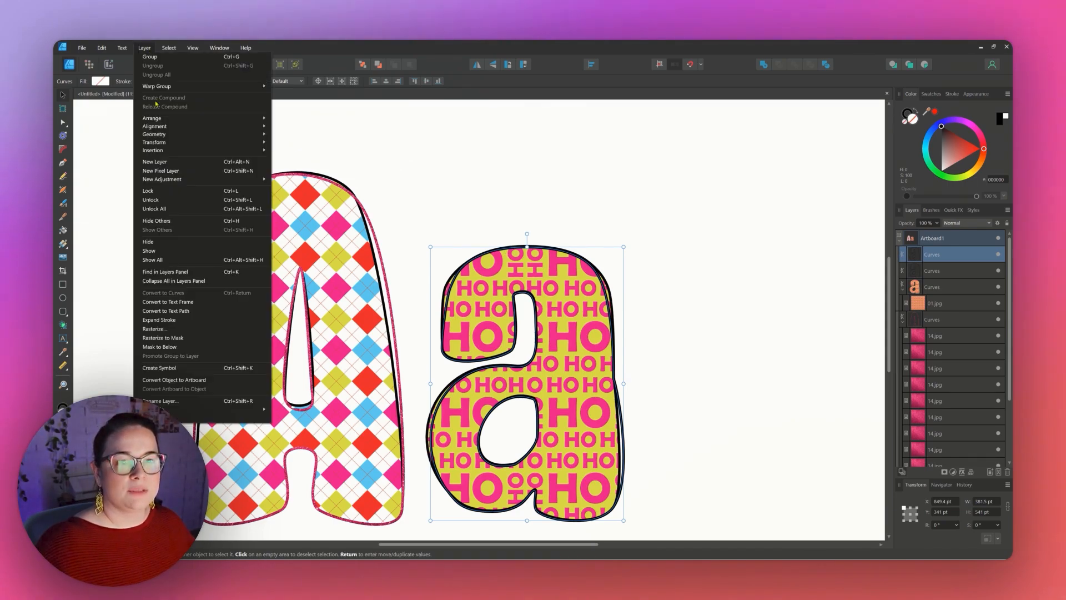
left_click(157, 320)
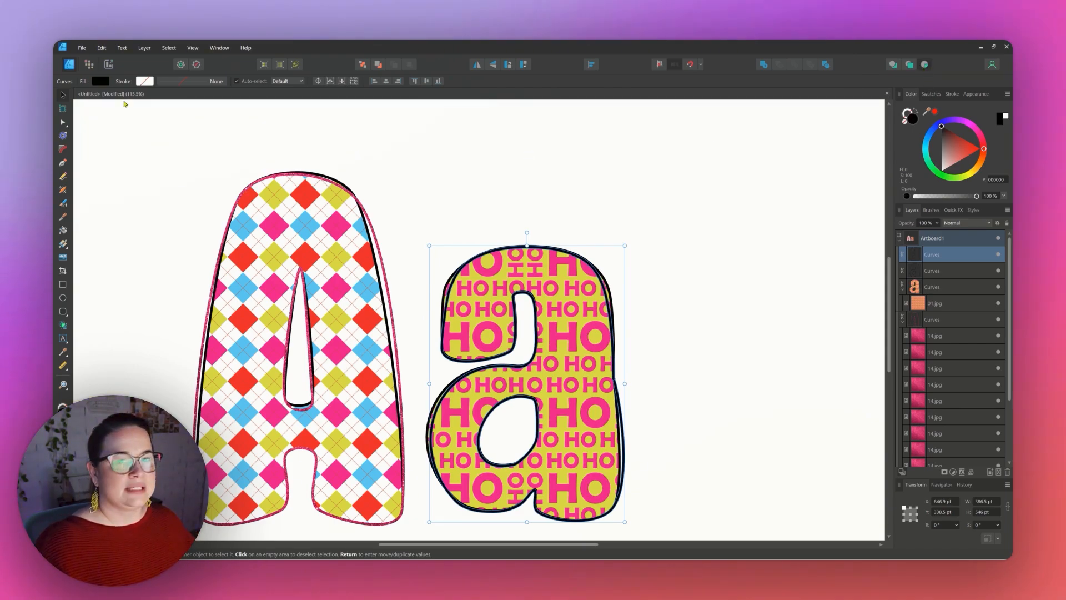
Place the 14.jpg glitter image and nest it inside the expanded a outline so the outline takes the glitter texture.
left_click(83, 48)
left_click(102, 211)
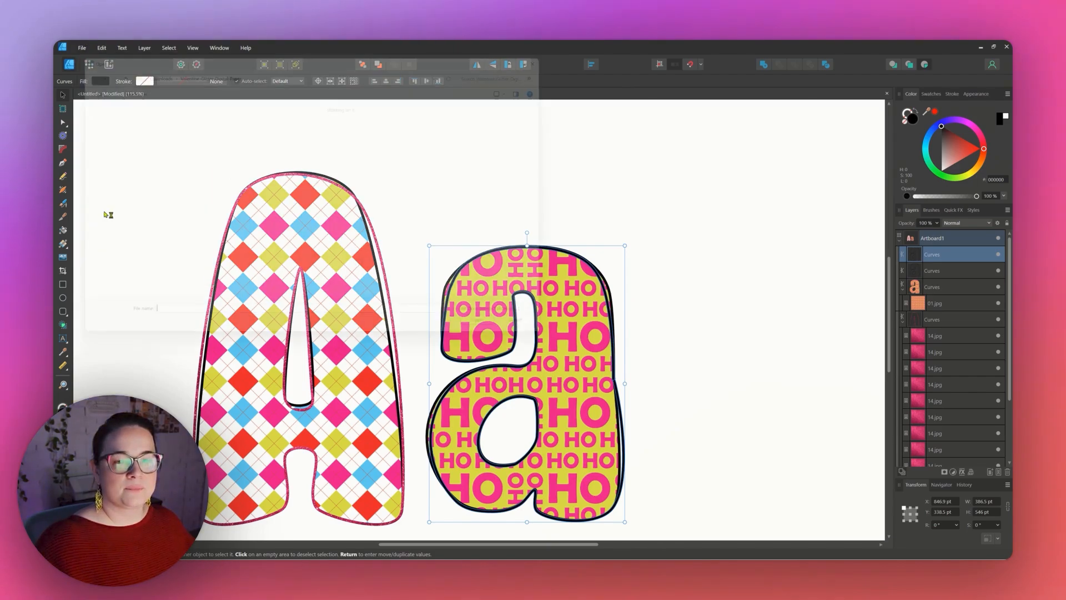
double_click(383, 210)
left_click_drag(412, 229, 745, 515)
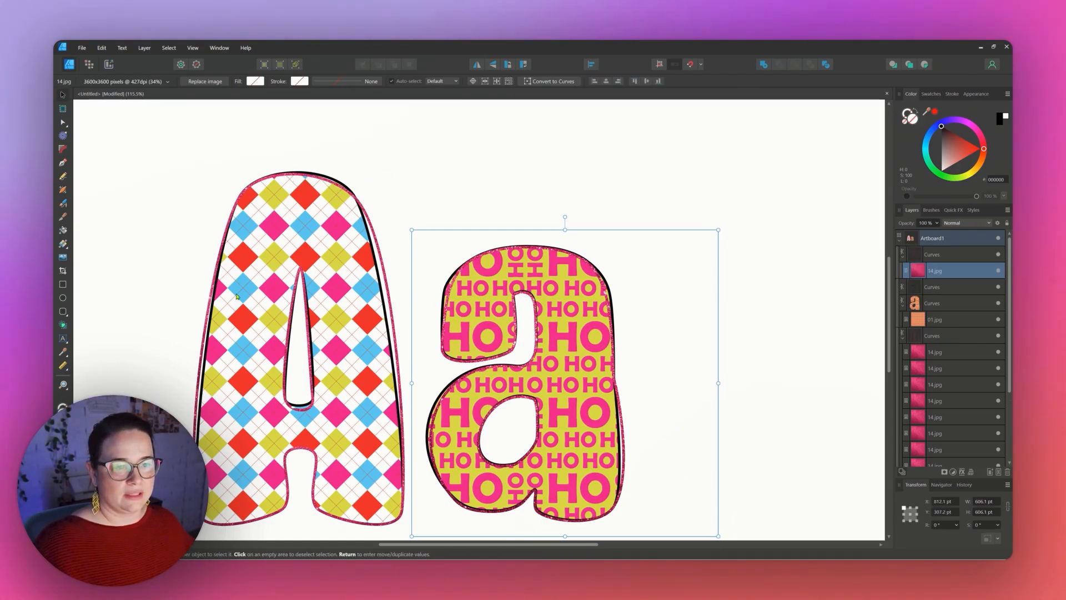
left_click(755, 461)
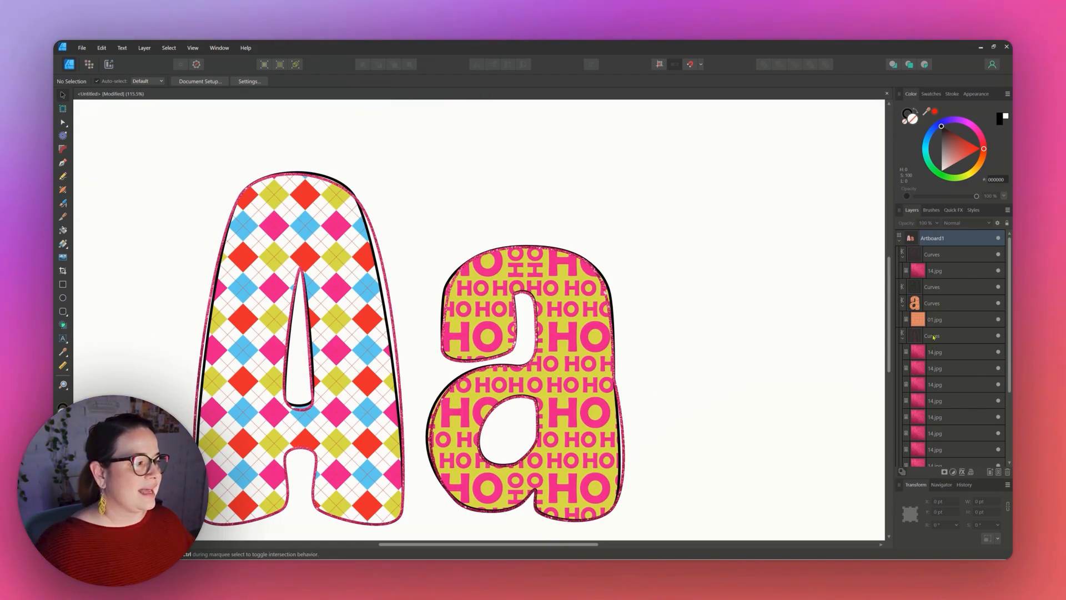
Delete the leftover unused 14.jpg image layers from the layer stack.
left_click(928, 354)
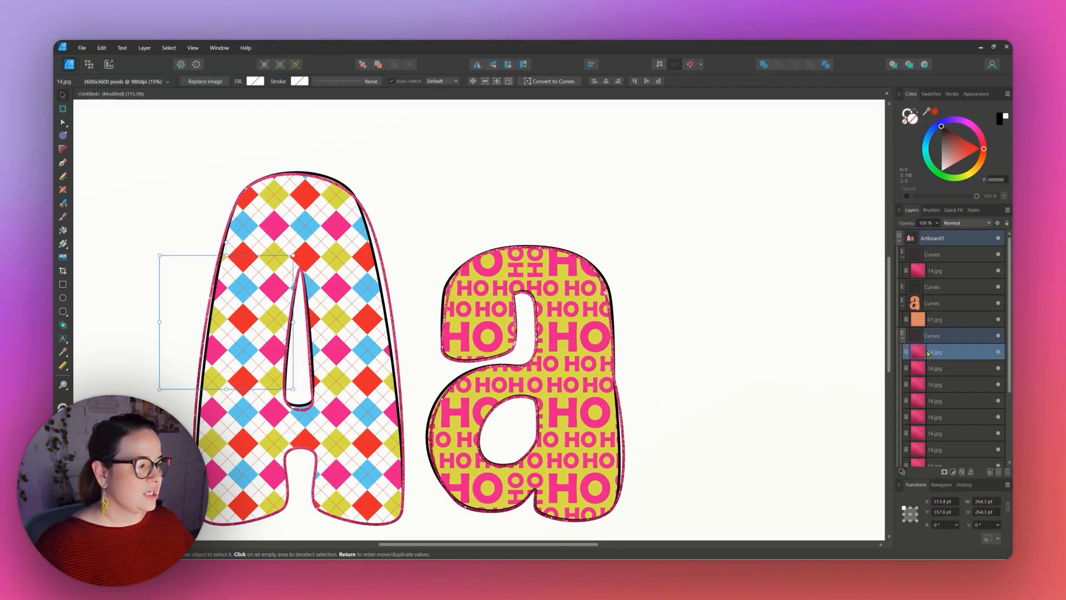
key("Delete")
left_click(934, 368)
key("Delete")
left_click(940, 402)
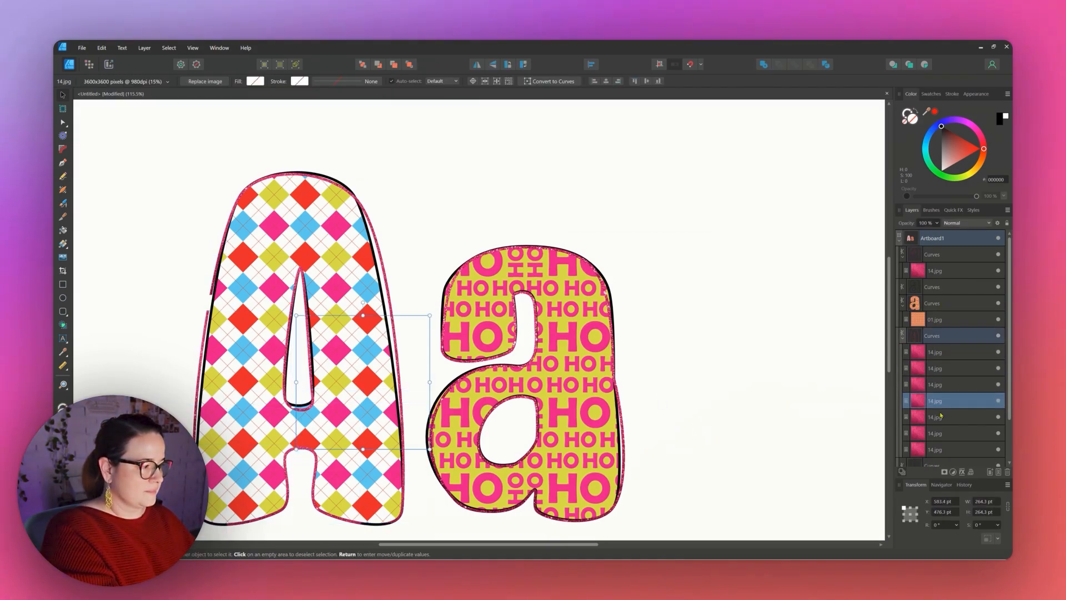
key("Delete")
key("Delete")
key("Delete")
key("Delete")
key("Delete")
key("Delete")
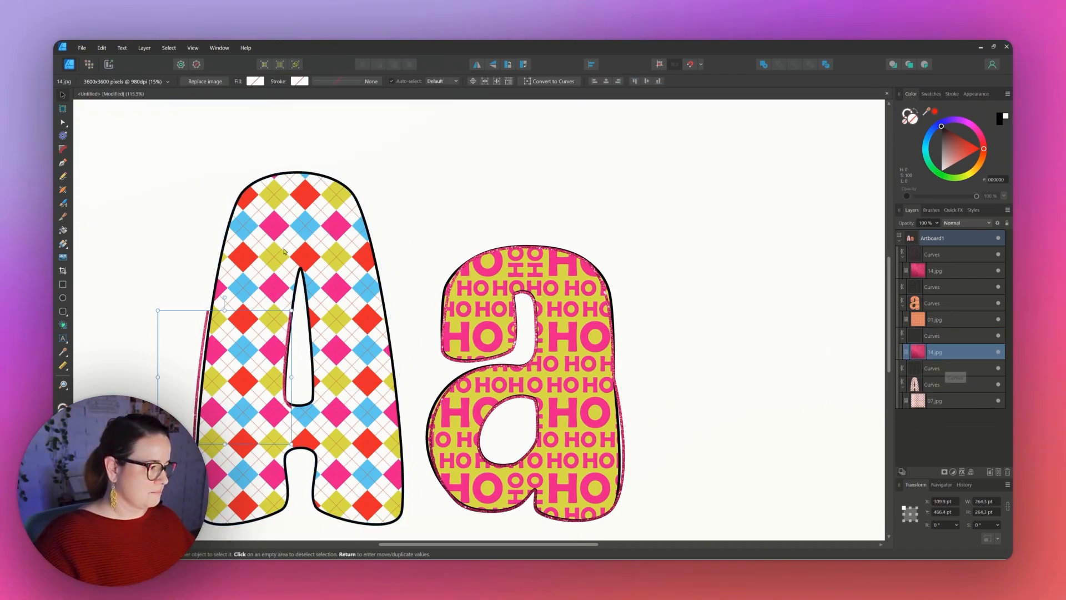
Move and enlarge the glitter image inside the A outline so it covers the whole outline.
left_click_drag(295, 308, 440, 162)
left_click_drag(440, 444, 543, 515)
left_click(762, 474)
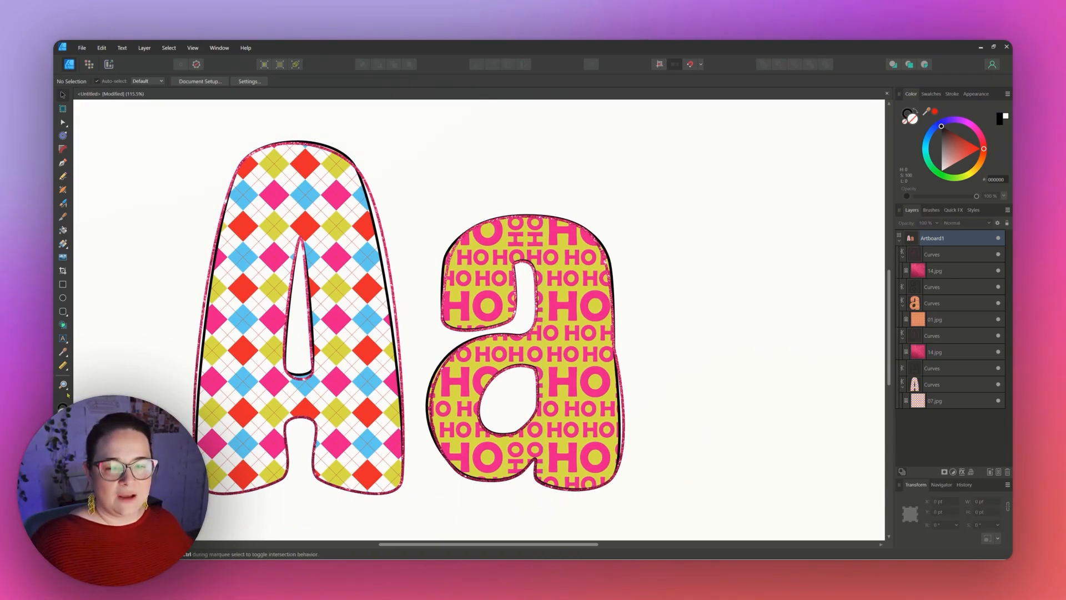
Create a new document from the Favorite preset, 3600 × 3600 px, with an artboard.
key("z")
left_click_drag(476, 382, 256, 427)
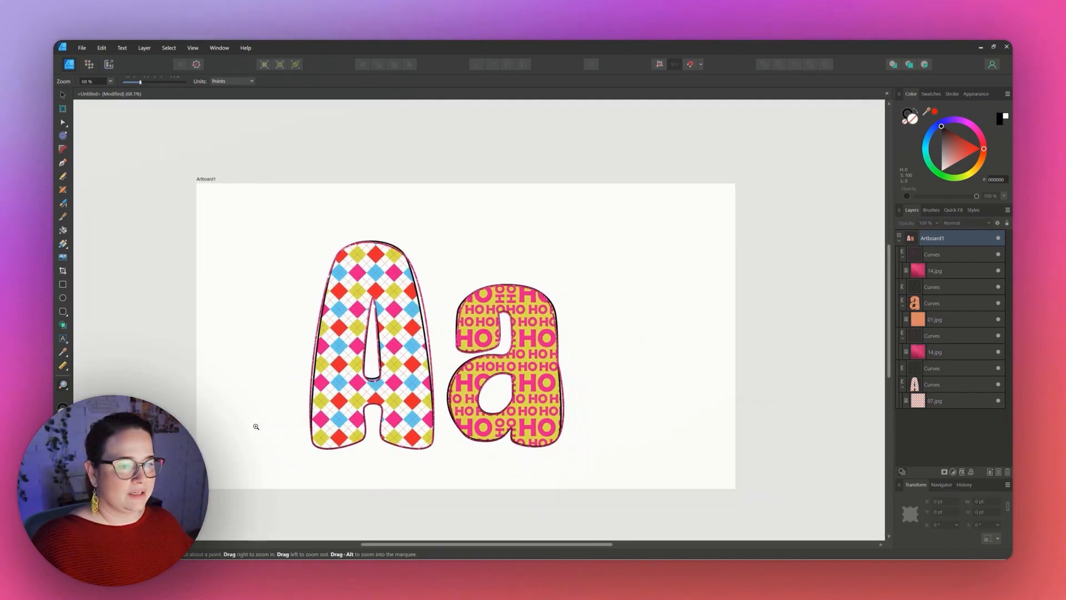
left_click(67, 99)
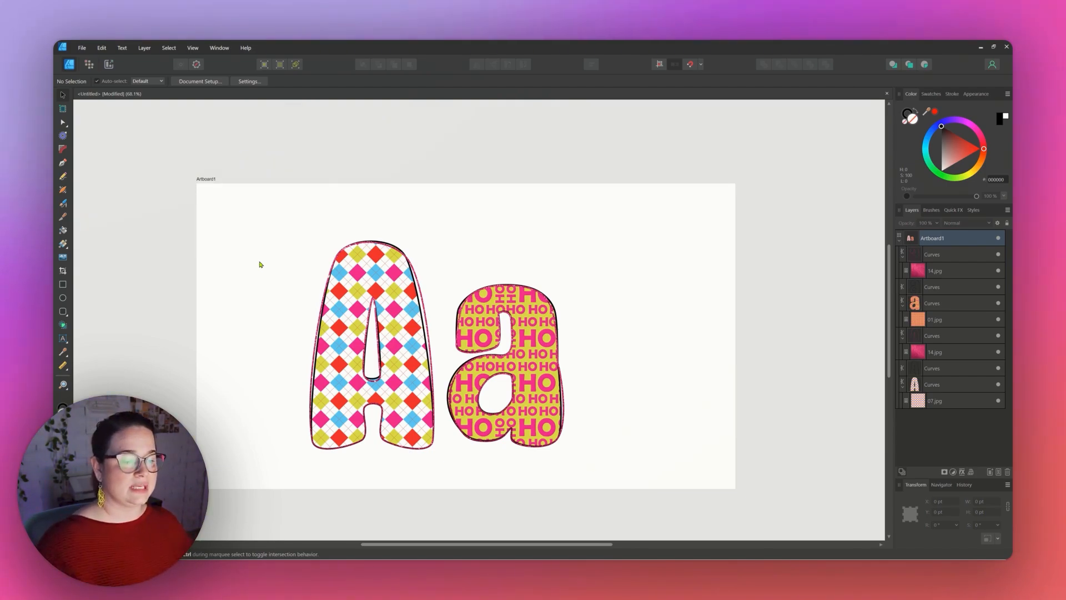
left_click(77, 46)
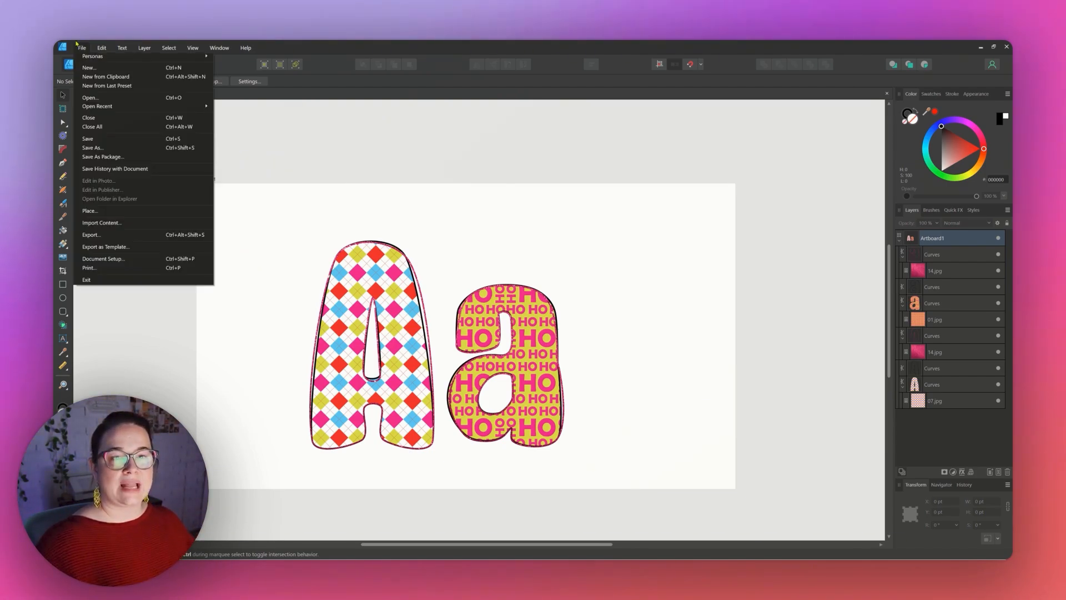
left_click(87, 69)
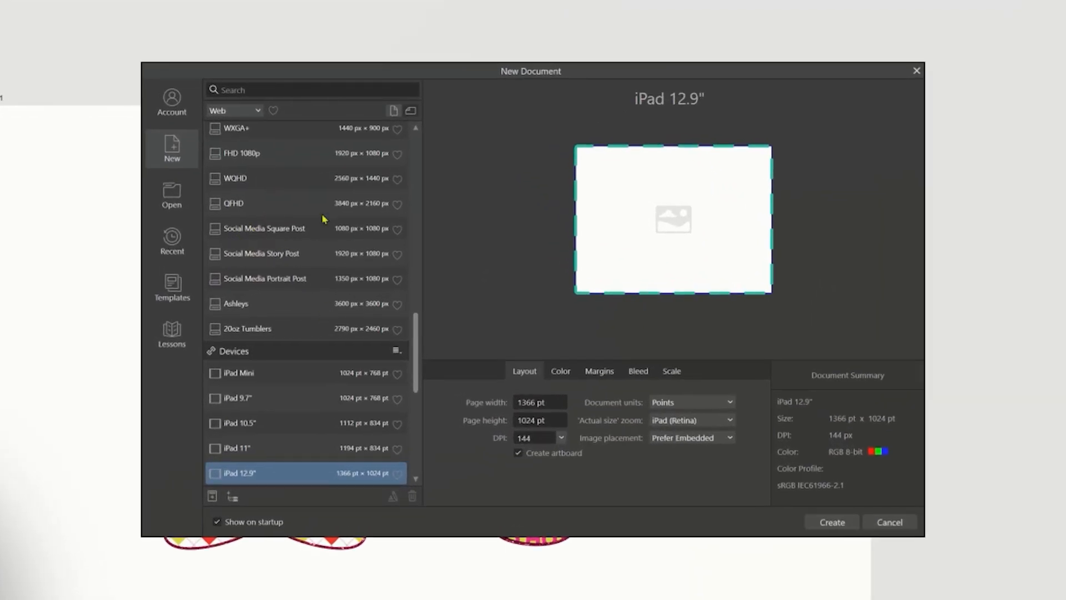
left_click(235, 113)
left_click(232, 130)
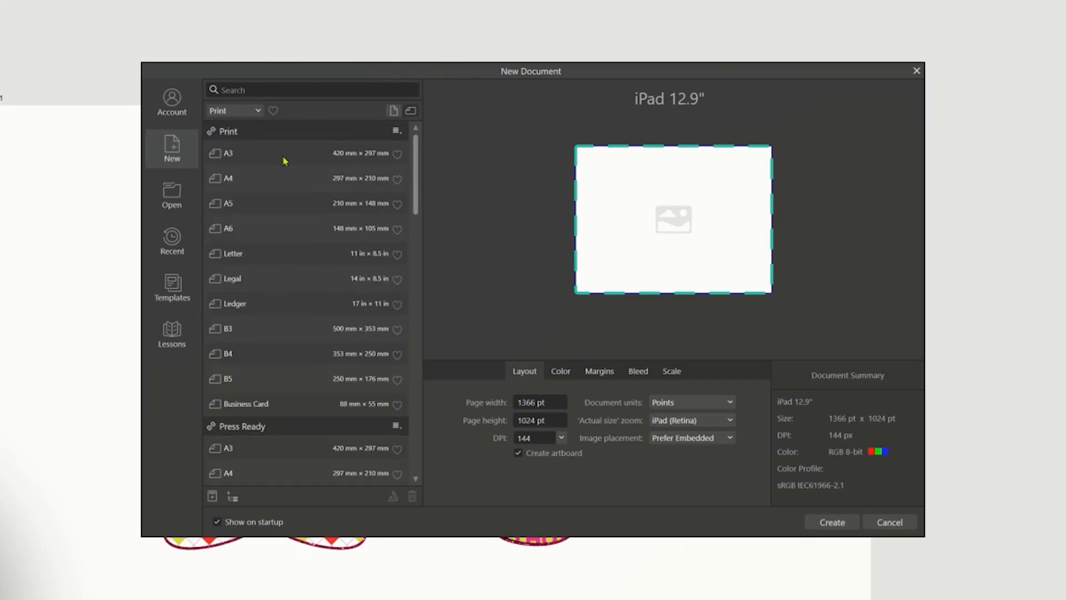
scroll(371, 373, "down", 15)
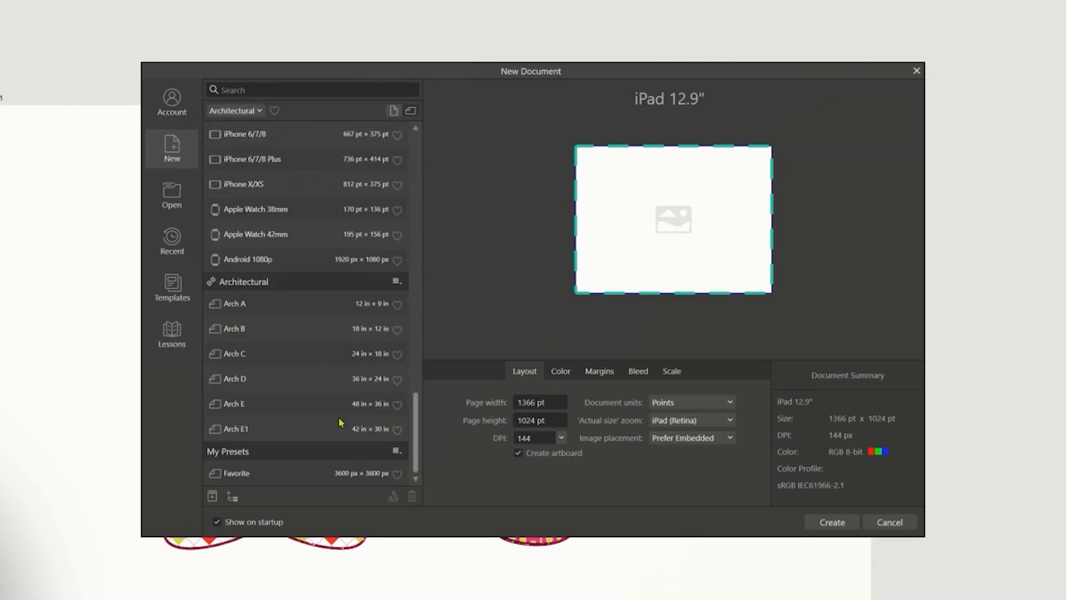
left_click(373, 474)
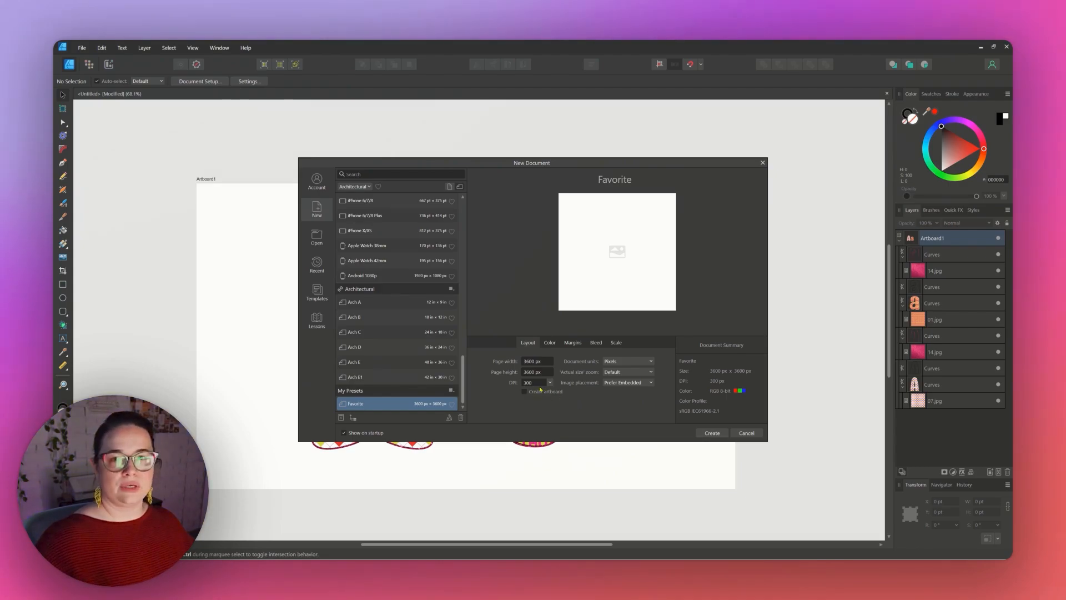
left_click(525, 392)
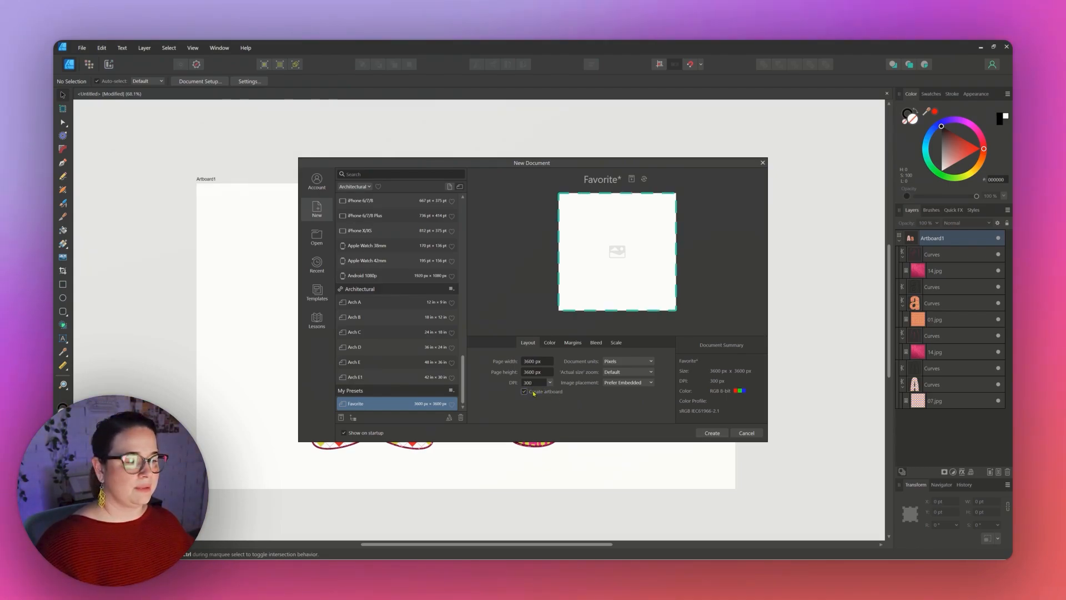
left_click(708, 431)
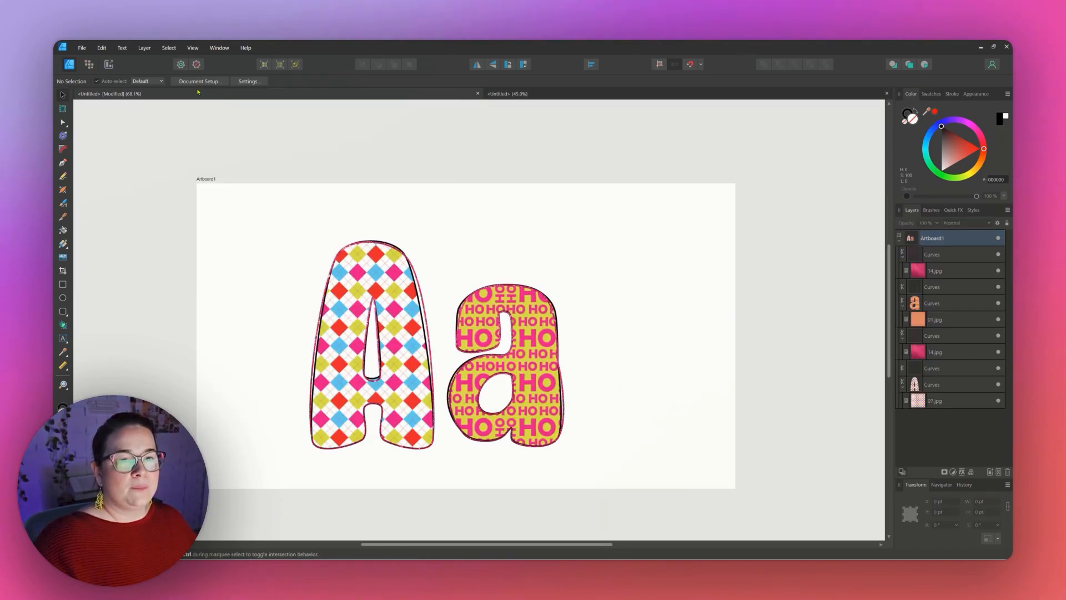
Move the a letter's layers into the new document and enlarge them slightly to fill the artboard.
left_click_drag(245, 194, 261, 220)
left_click_drag(432, 204, 708, 522)
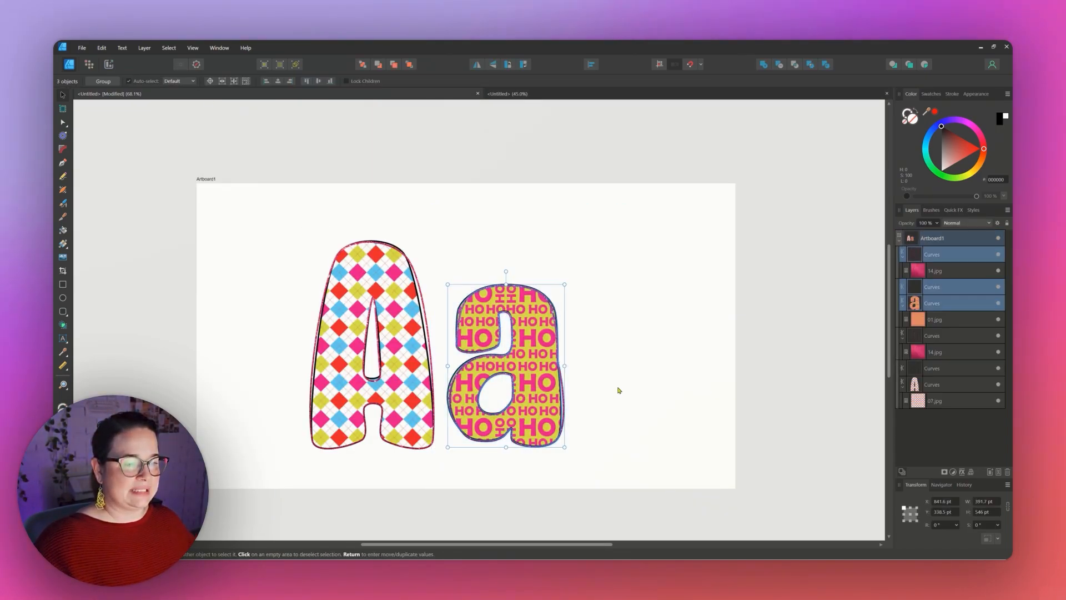
key("Delete")
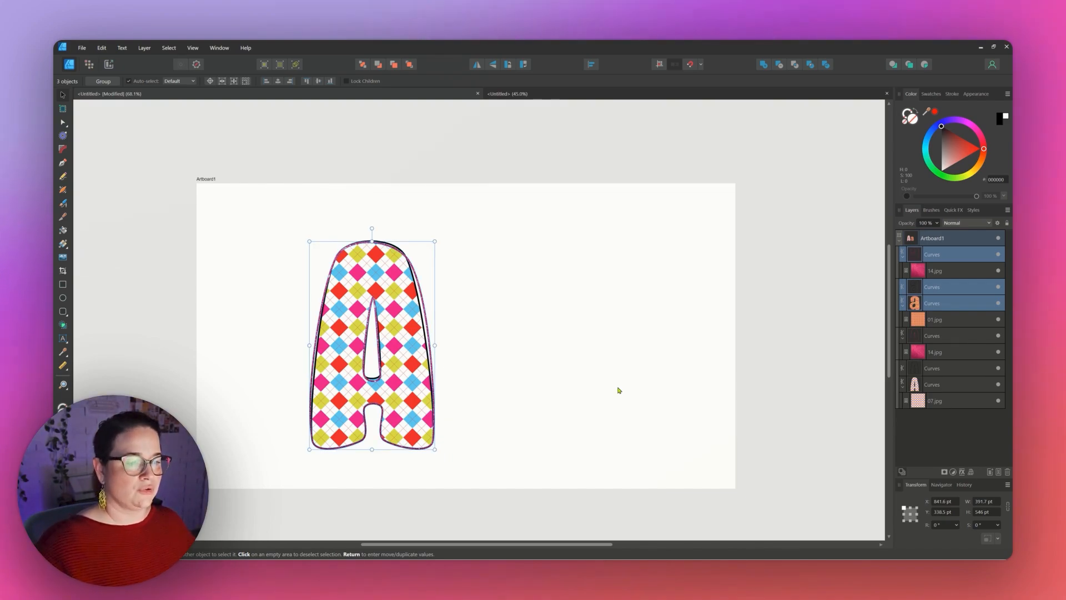
key("ctrl+Tab")
key("ctrl+v")
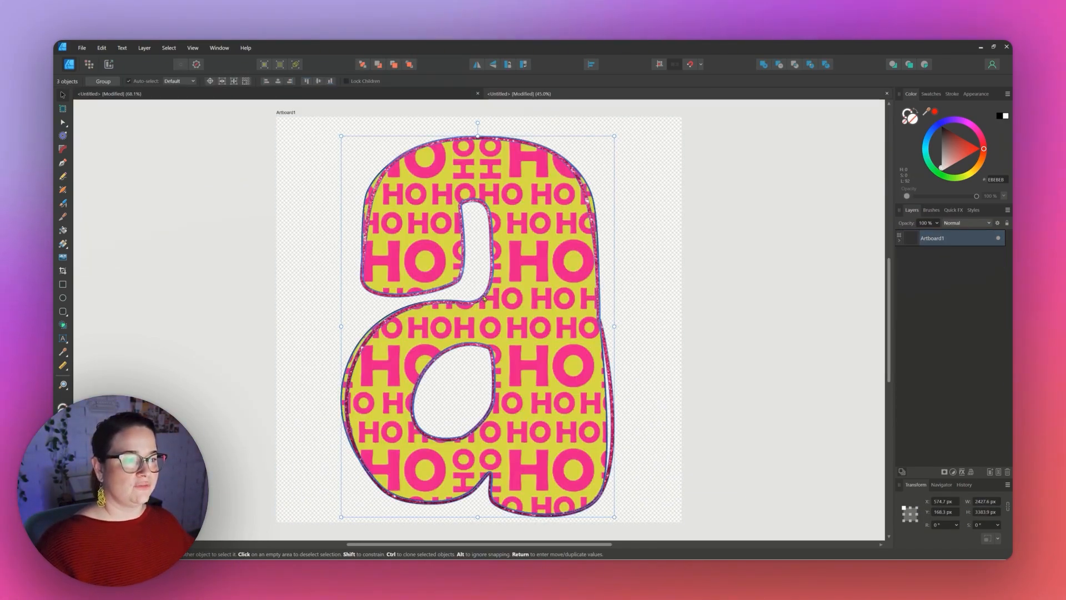
left_click_drag(614, 135, 628, 132)
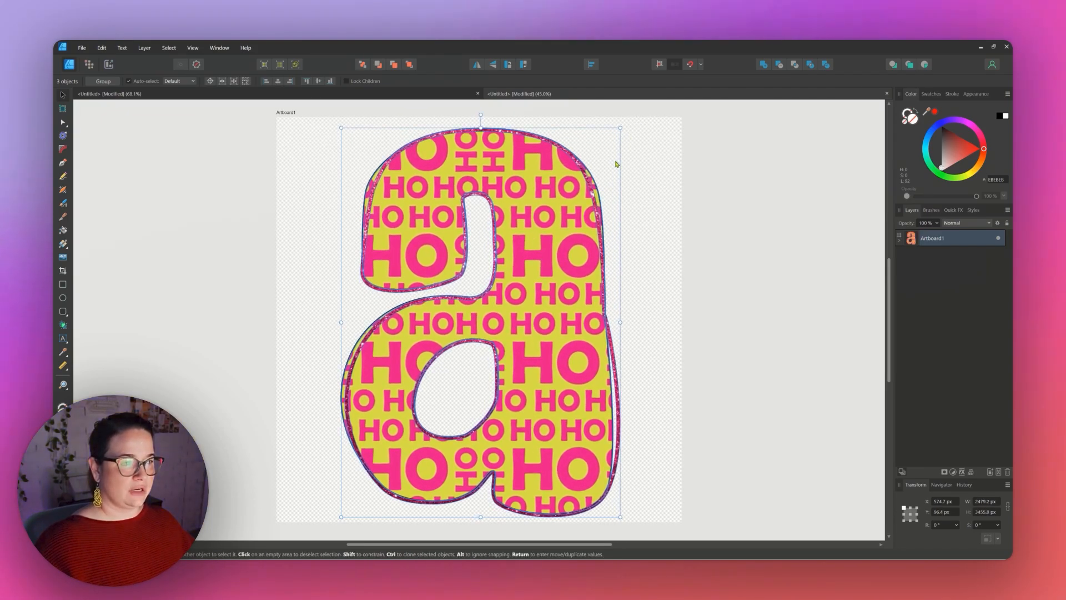
left_click(666, 300)
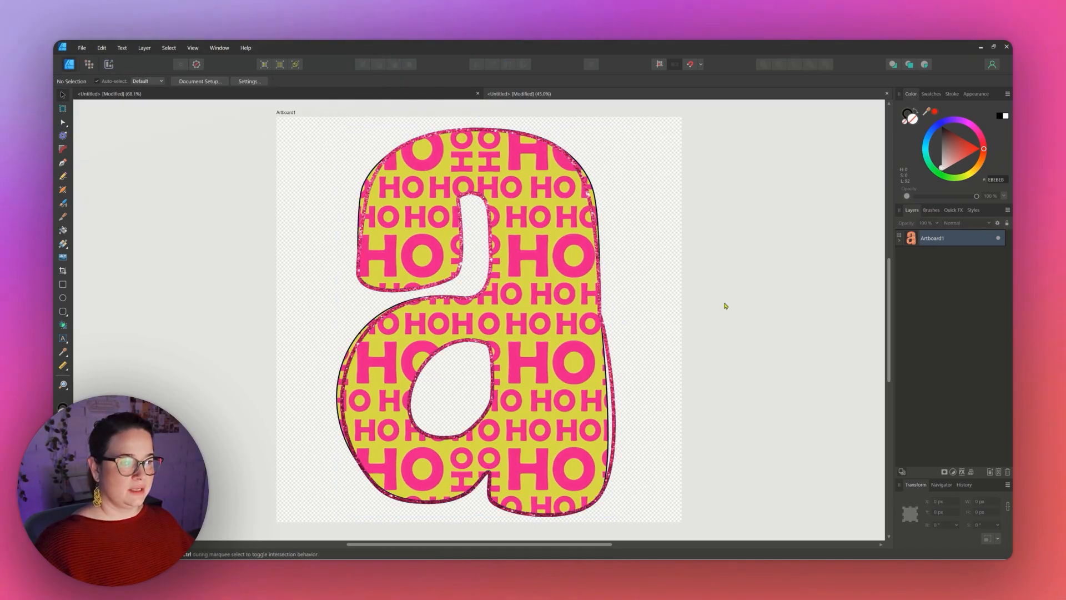
Export the a design as a 3600 × 3600 px PNG.
left_click(81, 47)
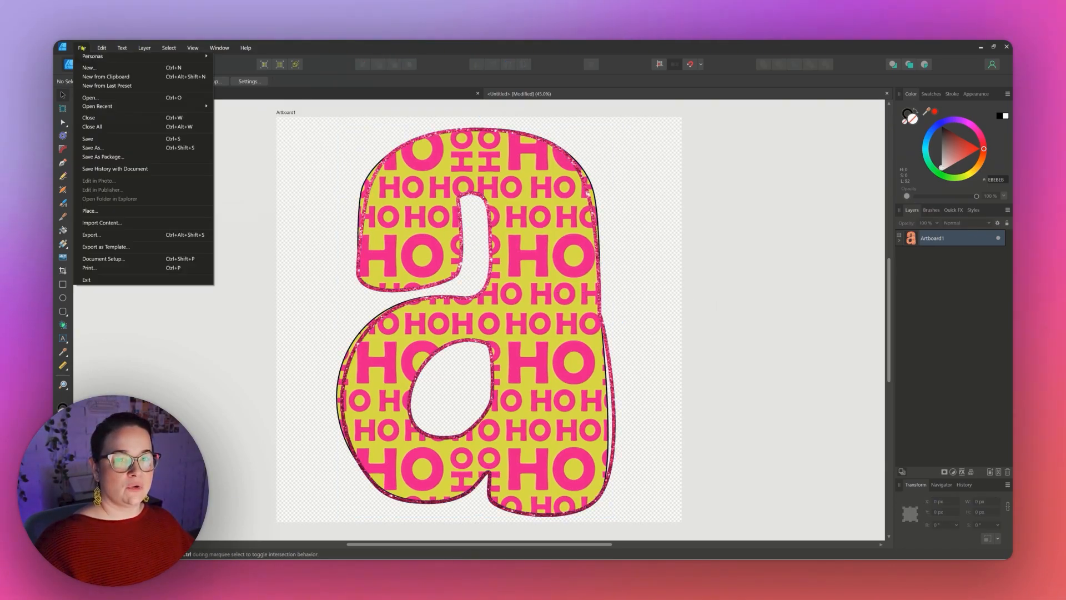
left_click(124, 244)
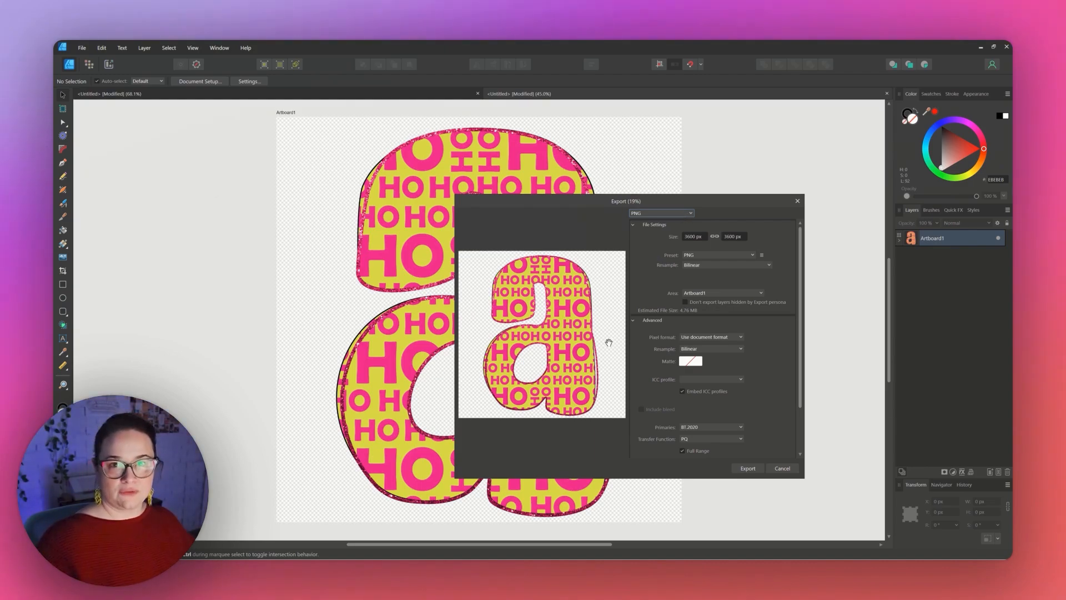
left_click(751, 469)
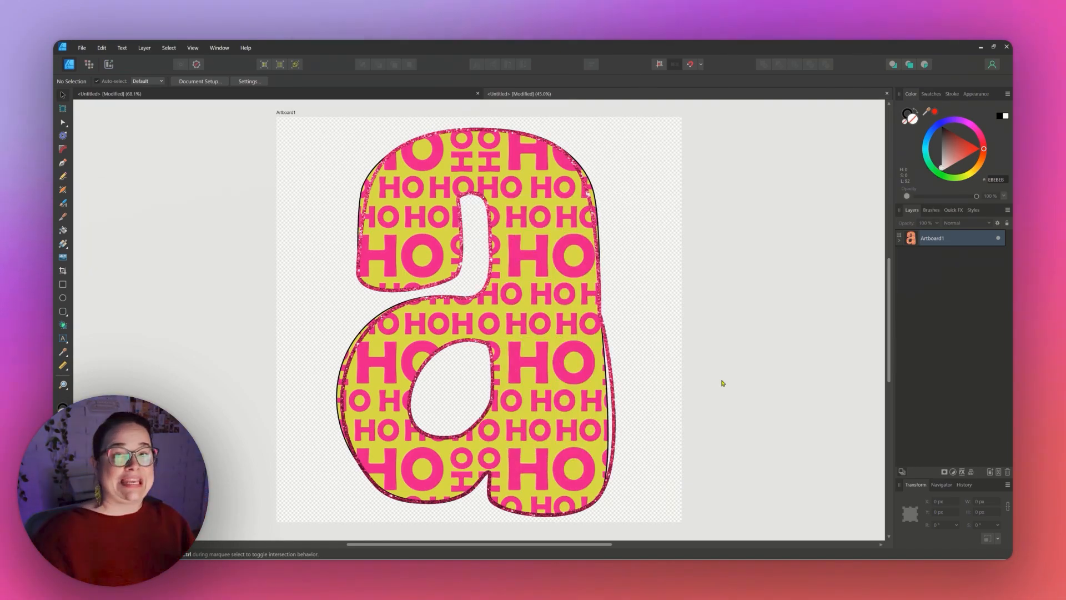